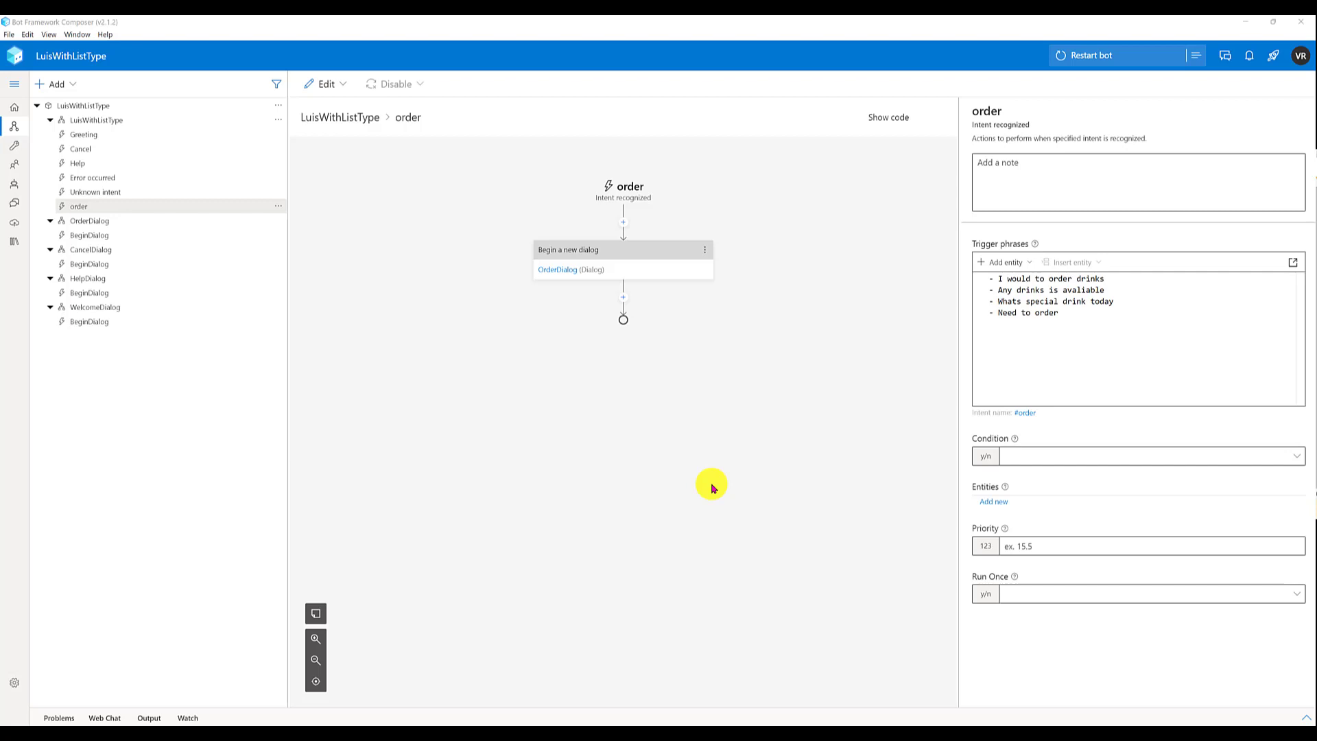
# - Review the entity types available for the order trigger and read through its existing trigger phrases
pyautogui.click(1016, 276)
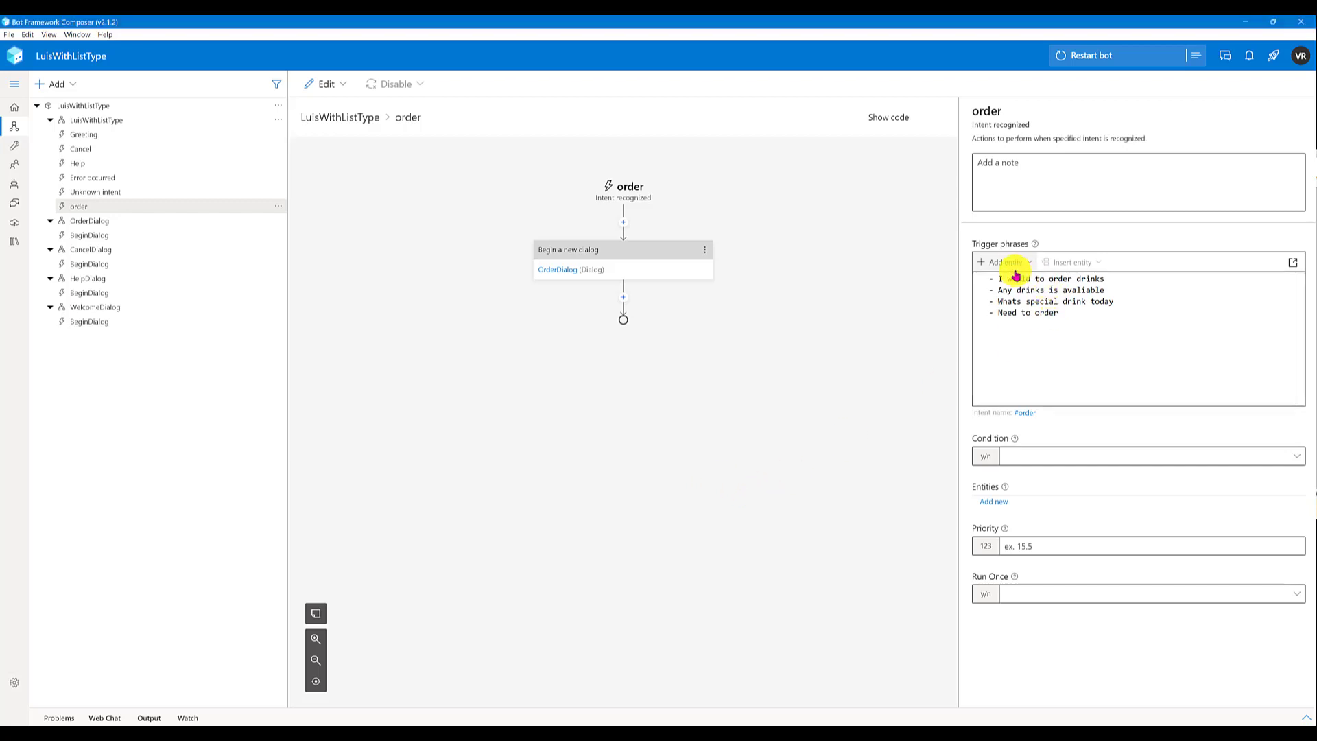
pyautogui.click(1016, 275)
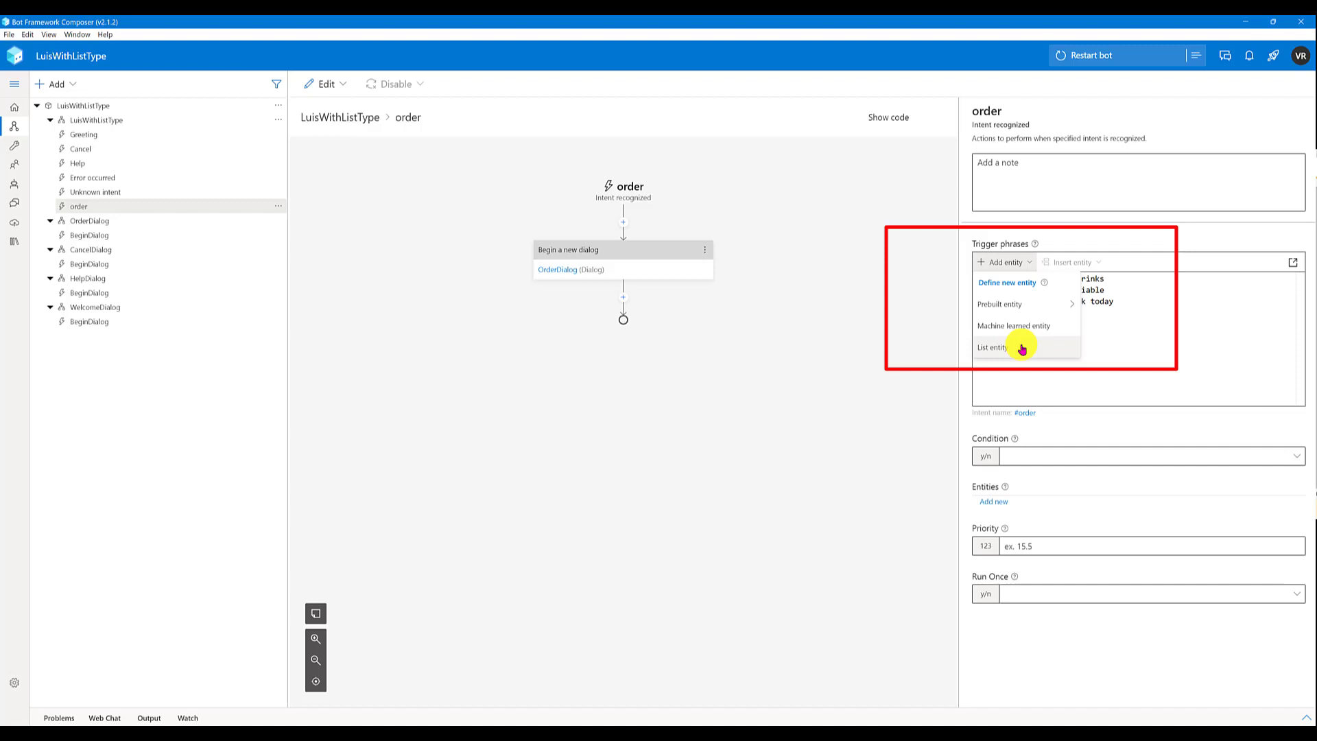
pyautogui.click(782, 440)
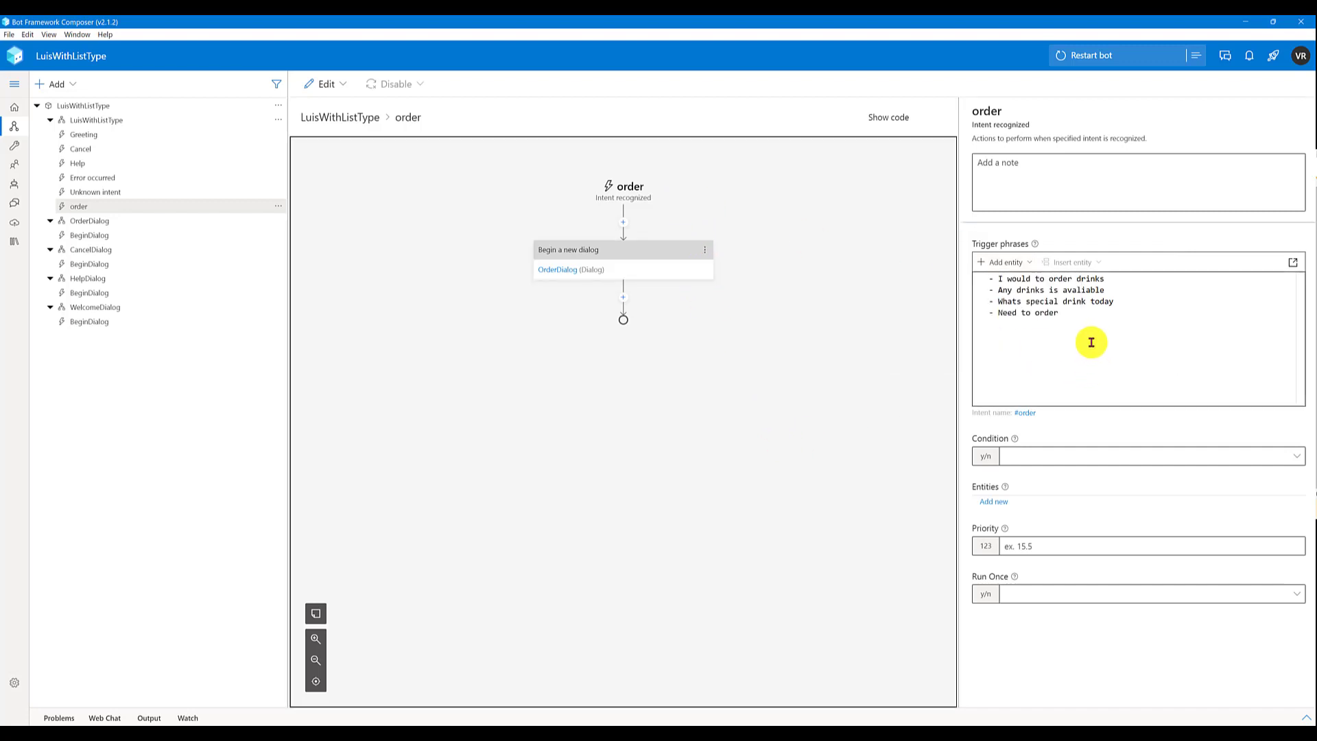
pyautogui.moveTo(1064, 312); pyautogui.dragTo(995, 278)
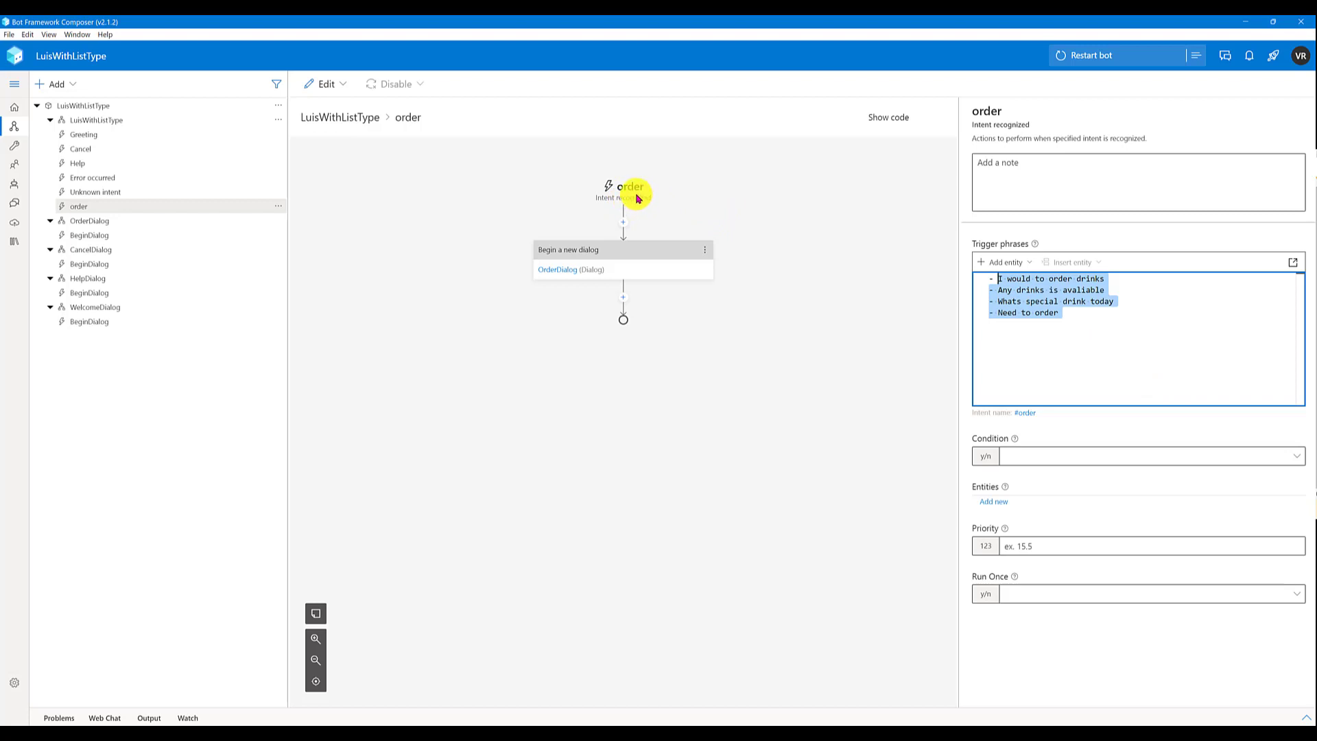
# - Examine the flow of OrderDialog and its drink prompt in the bot's web chat
pyautogui.click(563, 272)
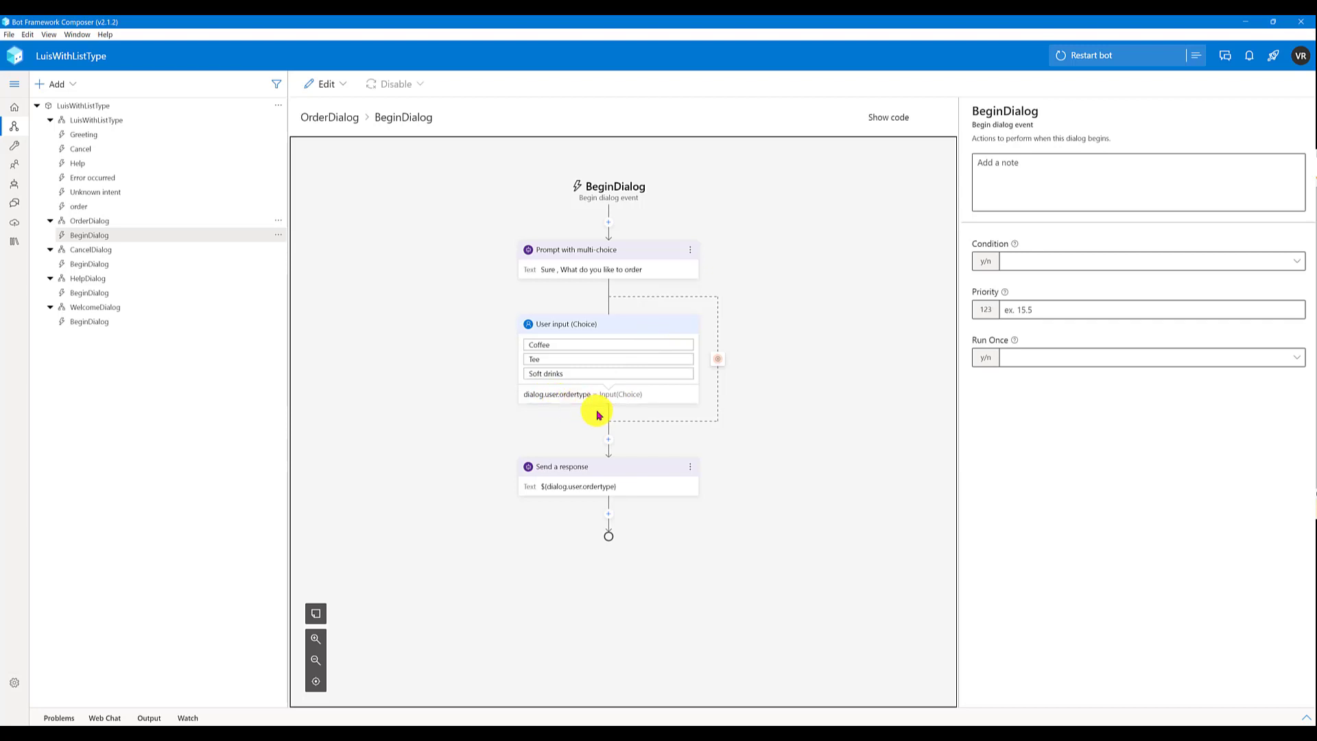
pyautogui.click(1225, 55)
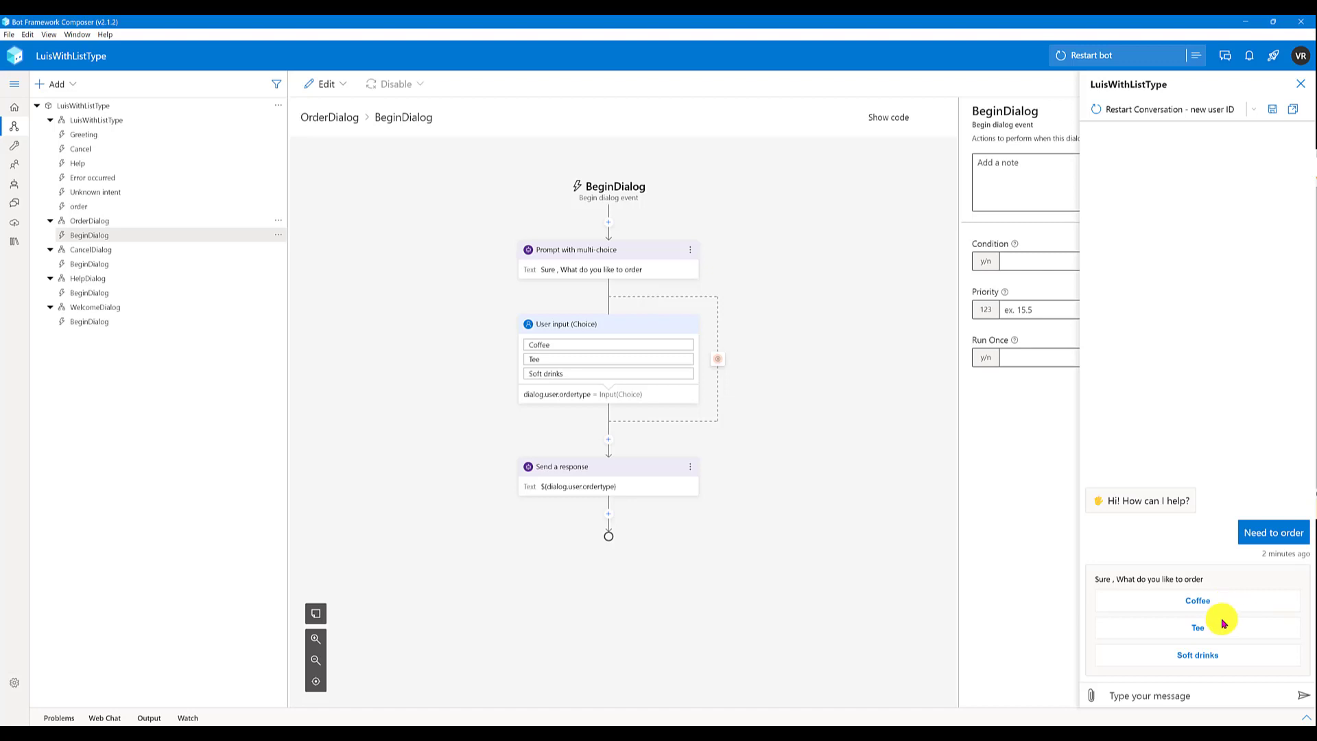
# - Return to the order trigger, close the web chat, and open its trigger phrases in the expanded editor
pyautogui.click(112, 206)
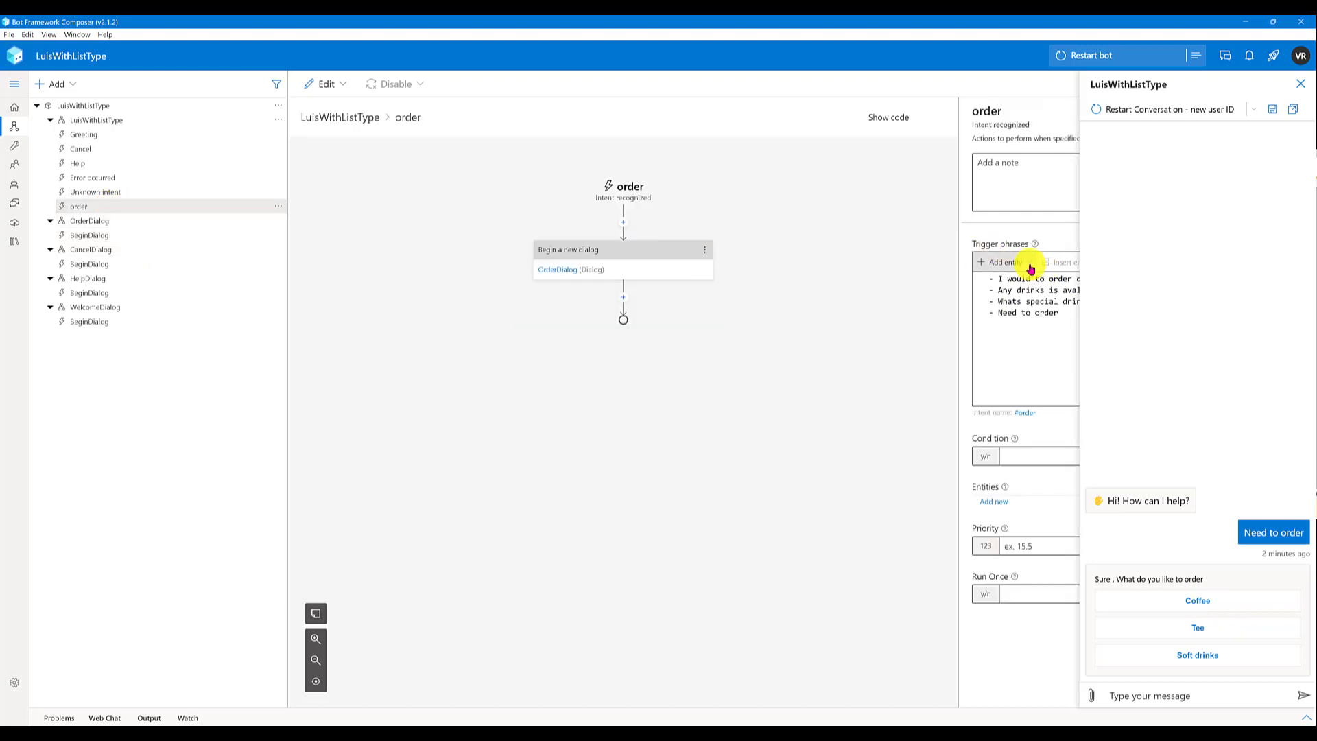
pyautogui.click(1030, 268)
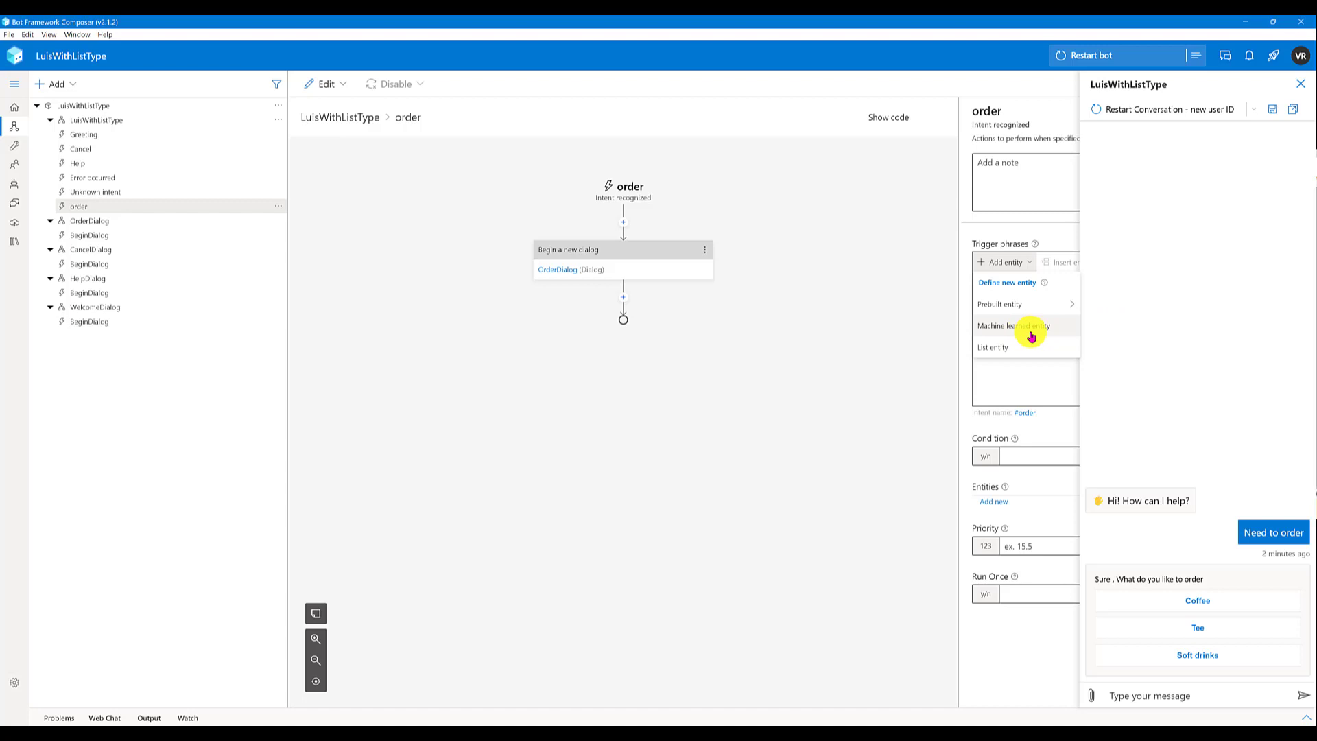
pyautogui.click(1300, 83)
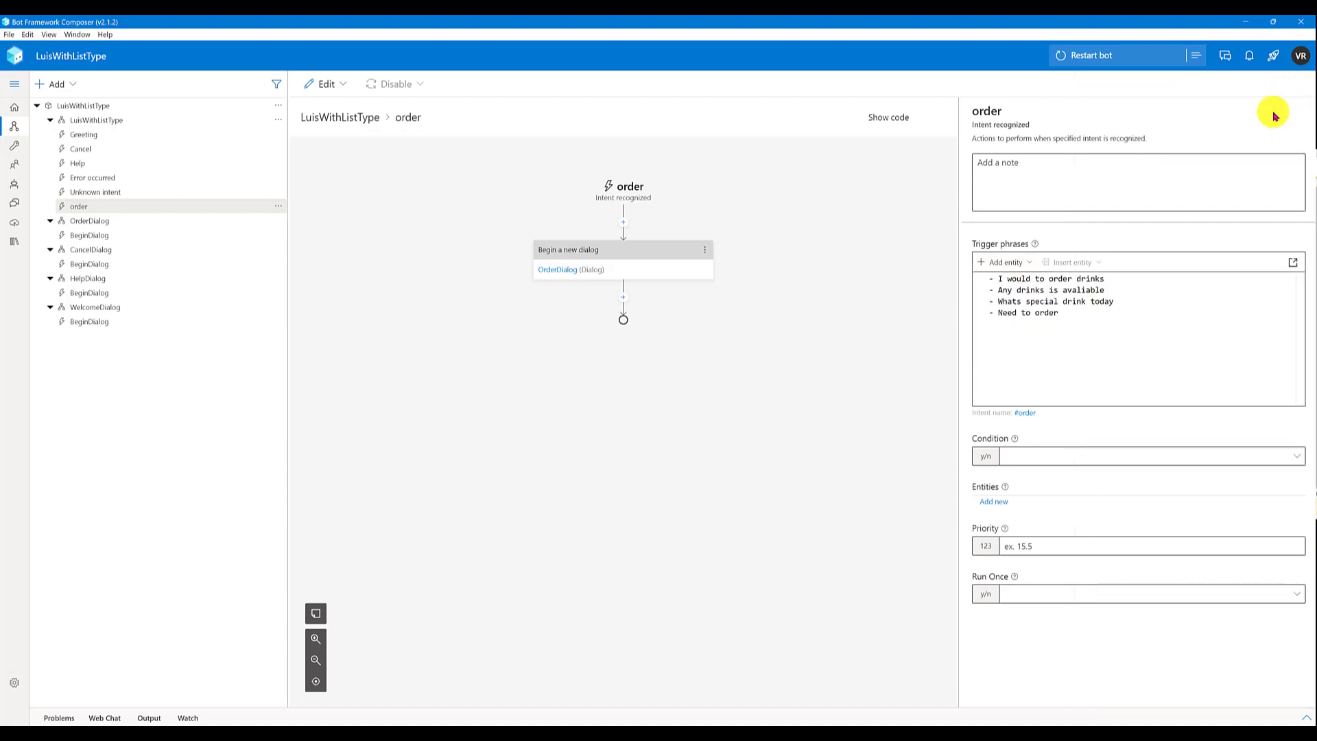
pyautogui.click(1293, 264)
pyautogui.click(622, 330)
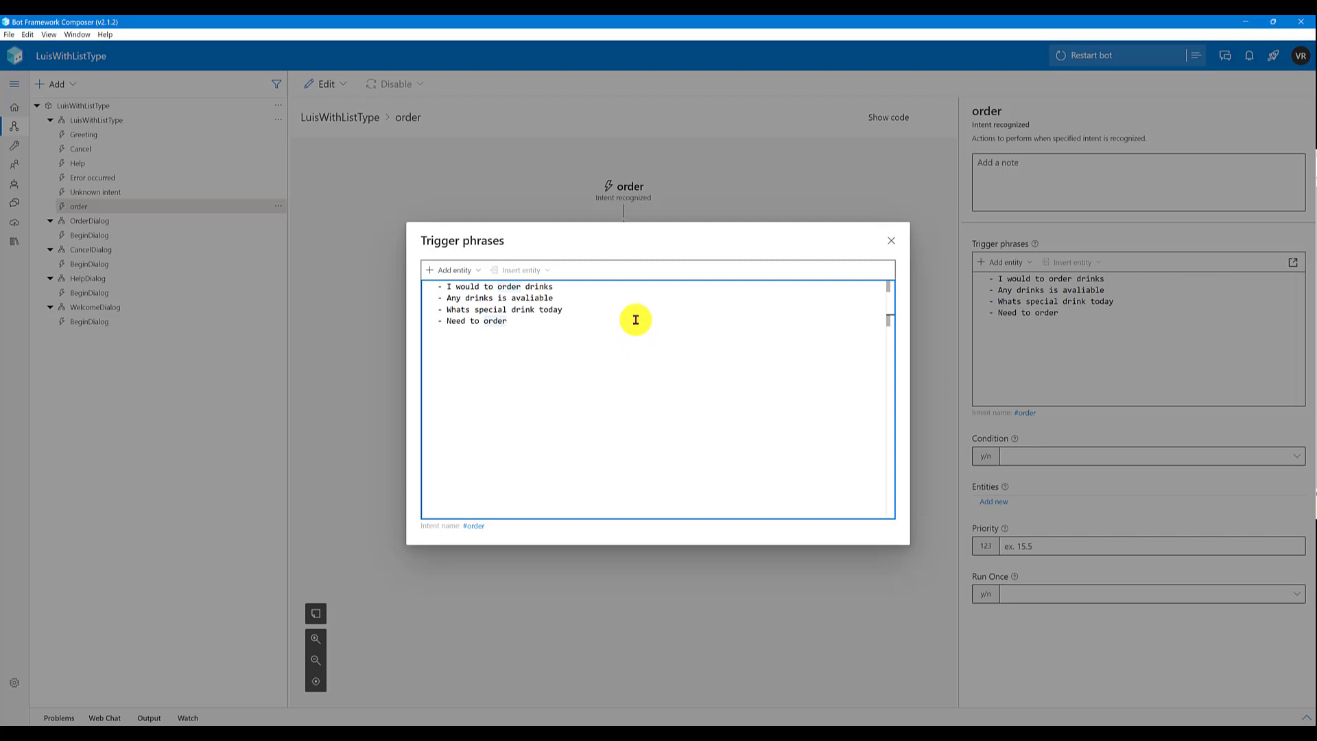
# - Extend the last trigger phrase to "Need to order coffee" and start a new line below a blank one
pyautogui.write('cofeee')
pyautogui.press('BackSpace')
pyautogui.press('BackSpace')
pyautogui.press('BackSpace')
pyautogui.write('fee')
pyautogui.press('Return')
pyautogui.press('Return')
# - Add a machine learned entity with the default name mlEntityName and label the word "coffee" with it
pyautogui.click(459, 273)
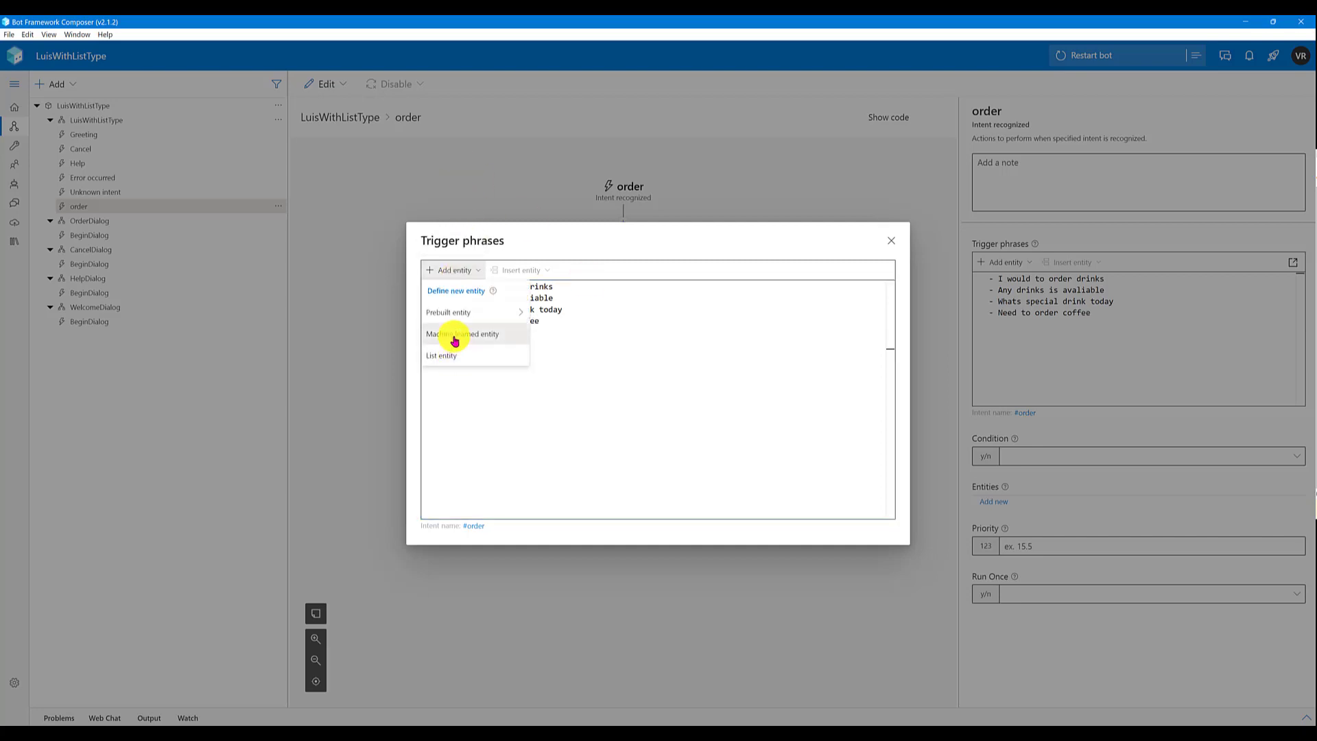
pyautogui.click(454, 334)
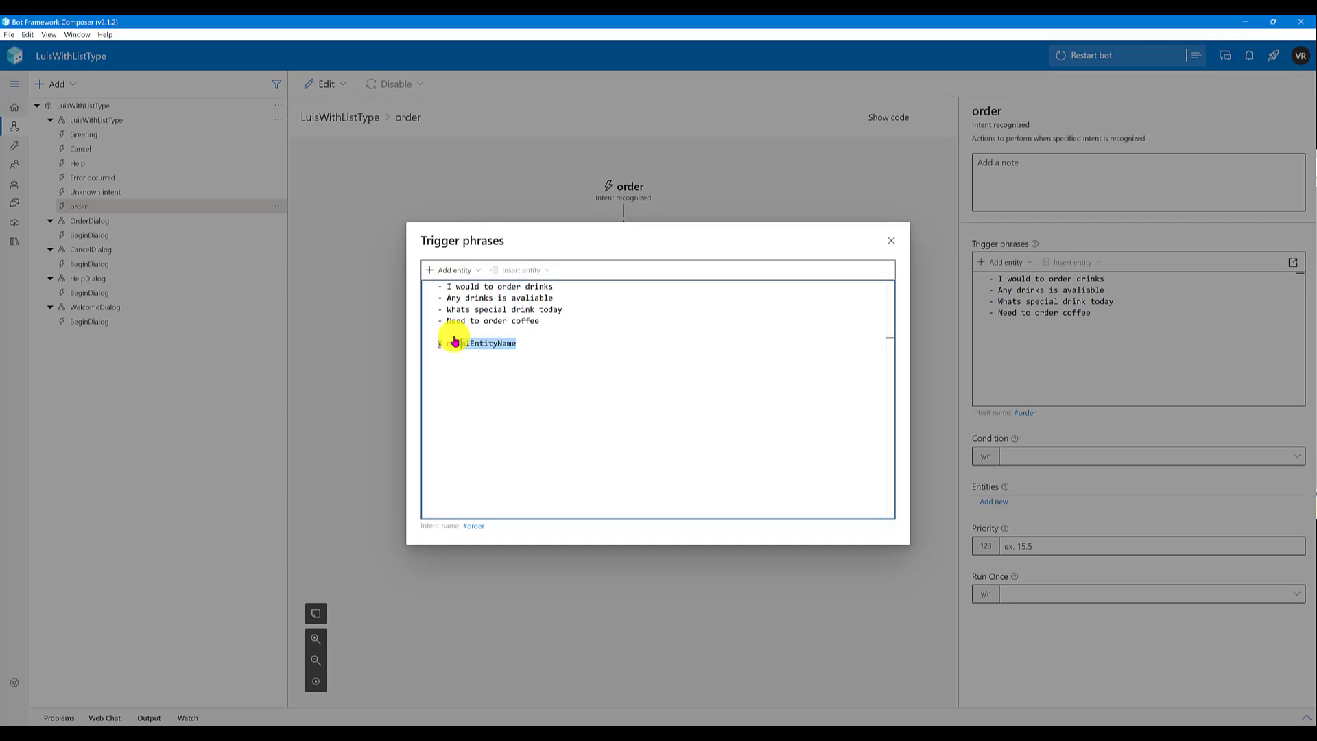
pyautogui.doubleClick(531, 322)
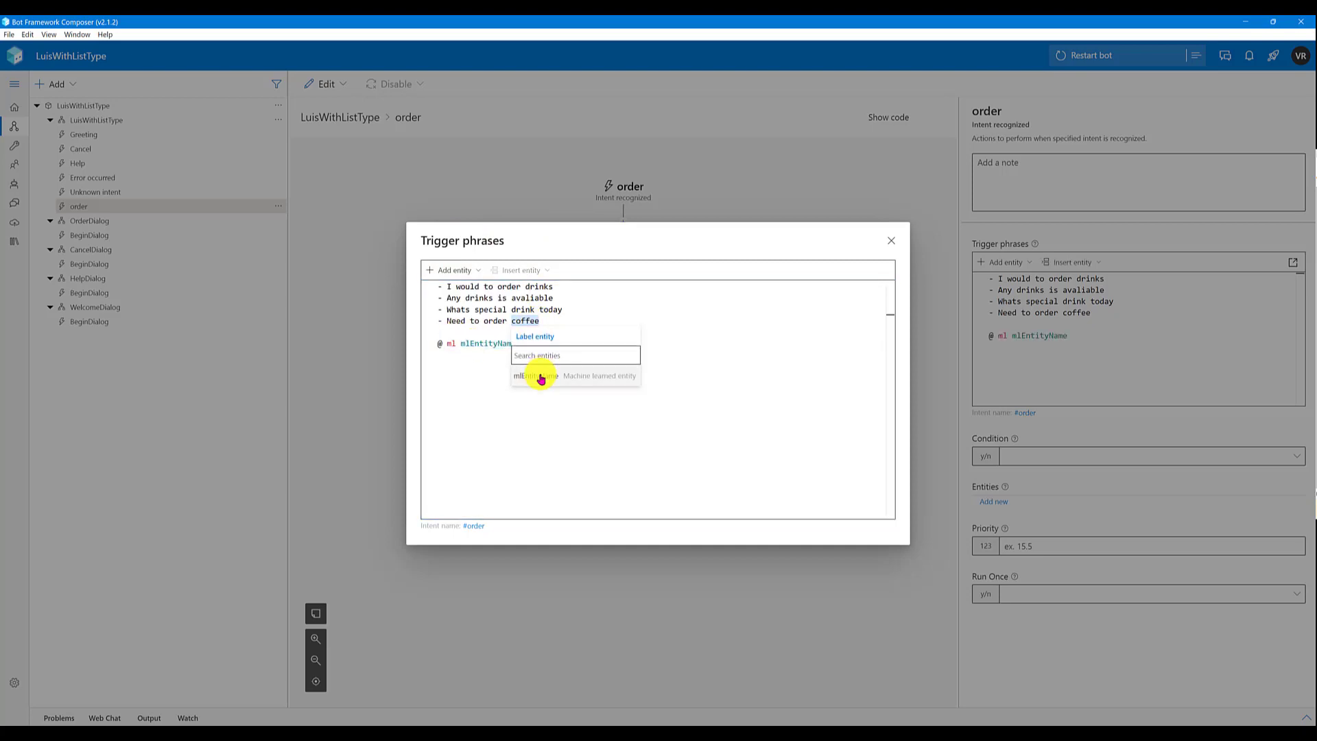
pyautogui.click(541, 377)
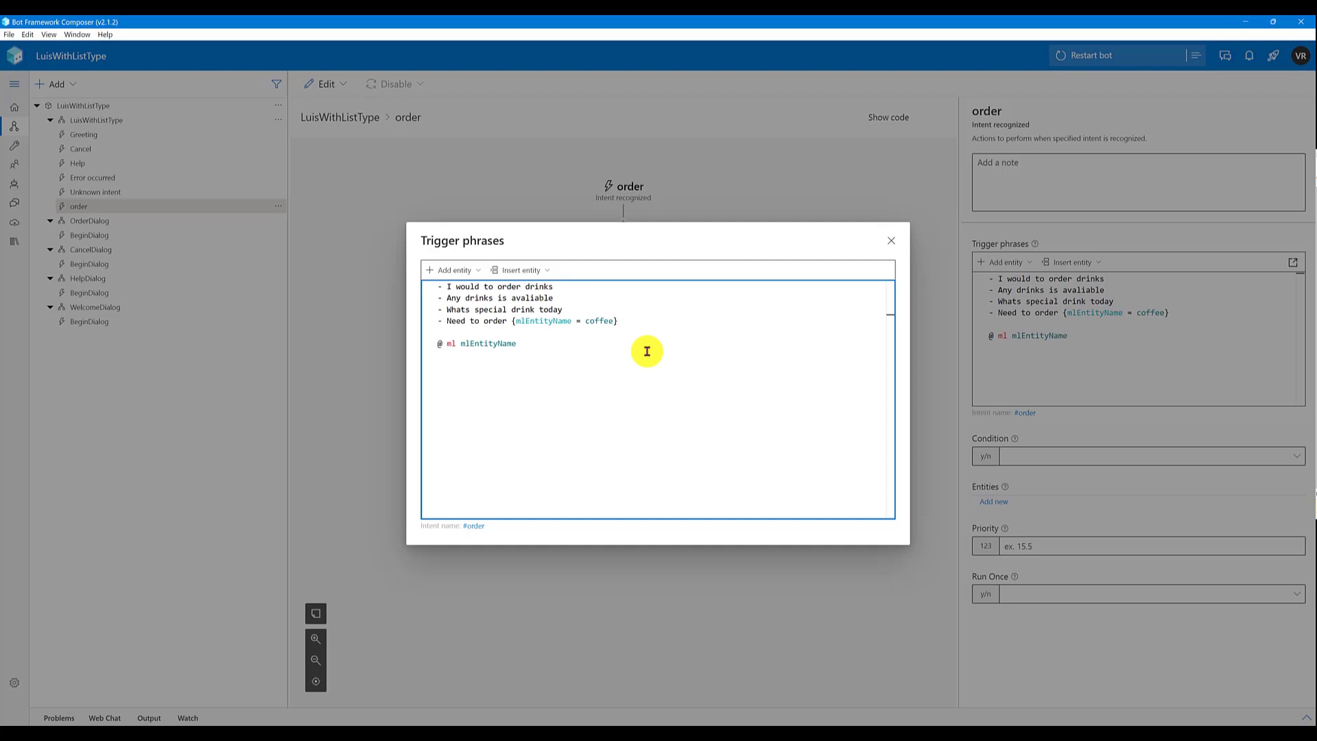
# - Remove the labelled coffee entity from the "Need to order" phrase and delete the mlEntityName definition
pyautogui.hotkey('shift', 'Left')
pyautogui.hotkey('shift', 'Left')
pyautogui.hotkey('shift', 'Left')
pyautogui.hotkey('shift', 'Left')
pyautogui.hotkey('shift', 'Left')
pyautogui.hotkey('shift', 'Left')
pyautogui.hotkey('shift', 'Left')
pyautogui.hotkey('shift', 'Left')
pyautogui.hotkey('shift', 'Left')
pyautogui.hotkey('shift', 'Left')
pyautogui.hotkey('shift', 'Left')
pyautogui.hotkey('shift', 'Left')
pyautogui.hotkey('shift', 'Left')
pyautogui.hotkey('shift', 'Left')
pyautogui.hotkey('shift', 'Left')
pyautogui.hotkey('shift', 'Left')
pyautogui.hotkey('shift', 'Left')
pyautogui.hotkey('shift', 'Left')
pyautogui.hotkey('shift', 'Left')
pyautogui.hotkey('shift', 'Left')
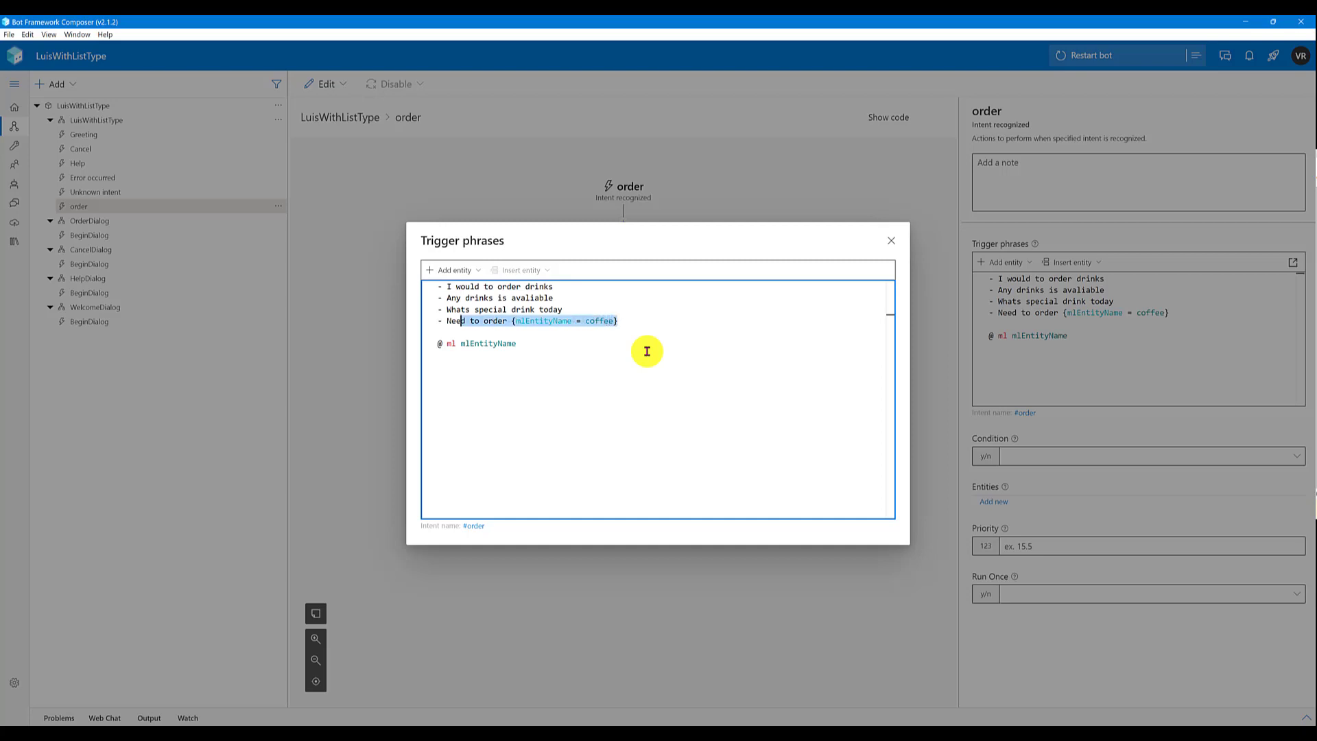
pyautogui.hotkey('shift', 'Right')
pyautogui.hotkey('shift', 'Right')
pyautogui.hotkey('shift', 'Right')
pyautogui.hotkey('shift', 'Right')
pyautogui.hotkey('shift', 'Right')
pyautogui.hotkey('shift', 'Right')
pyautogui.hotkey('shift', 'Right')
pyautogui.hotkey('shift', 'Right')
pyautogui.hotkey('shift', 'Right')
pyautogui.hotkey('shift', 'Right')
pyautogui.press('BackSpace')
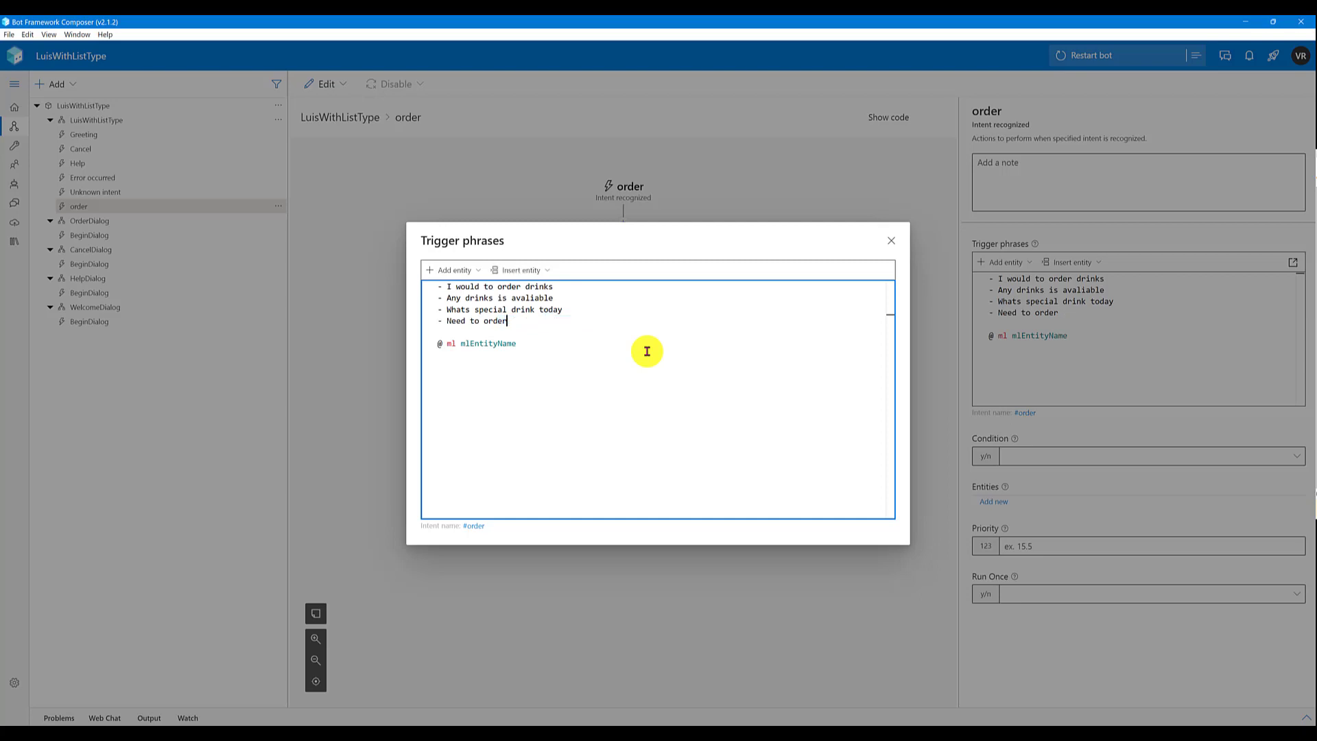
pyautogui.press('Down')
pyautogui.press('Down')
pyautogui.hotkey('shift', 'Home')
pyautogui.press('BackSpace')
# - Move the "Need to order" phrase two lines down, apart from the other trigger phrases
pyautogui.press('Up')
pyautogui.press('Up')
pyautogui.hotkey('alt', 'Down')
pyautogui.hotkey('alt', 'Down')
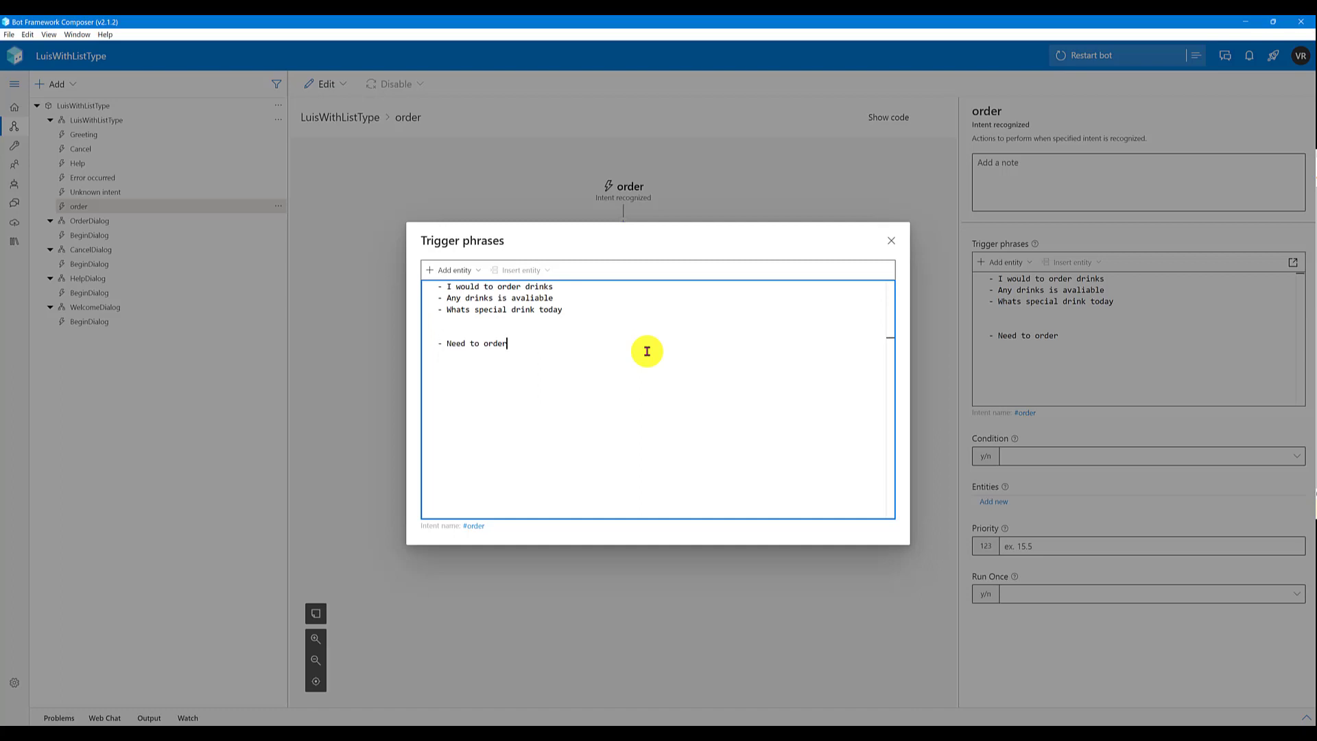
# - Start a new list entity for the trigger and name it ordertype
pyautogui.click(458, 272)
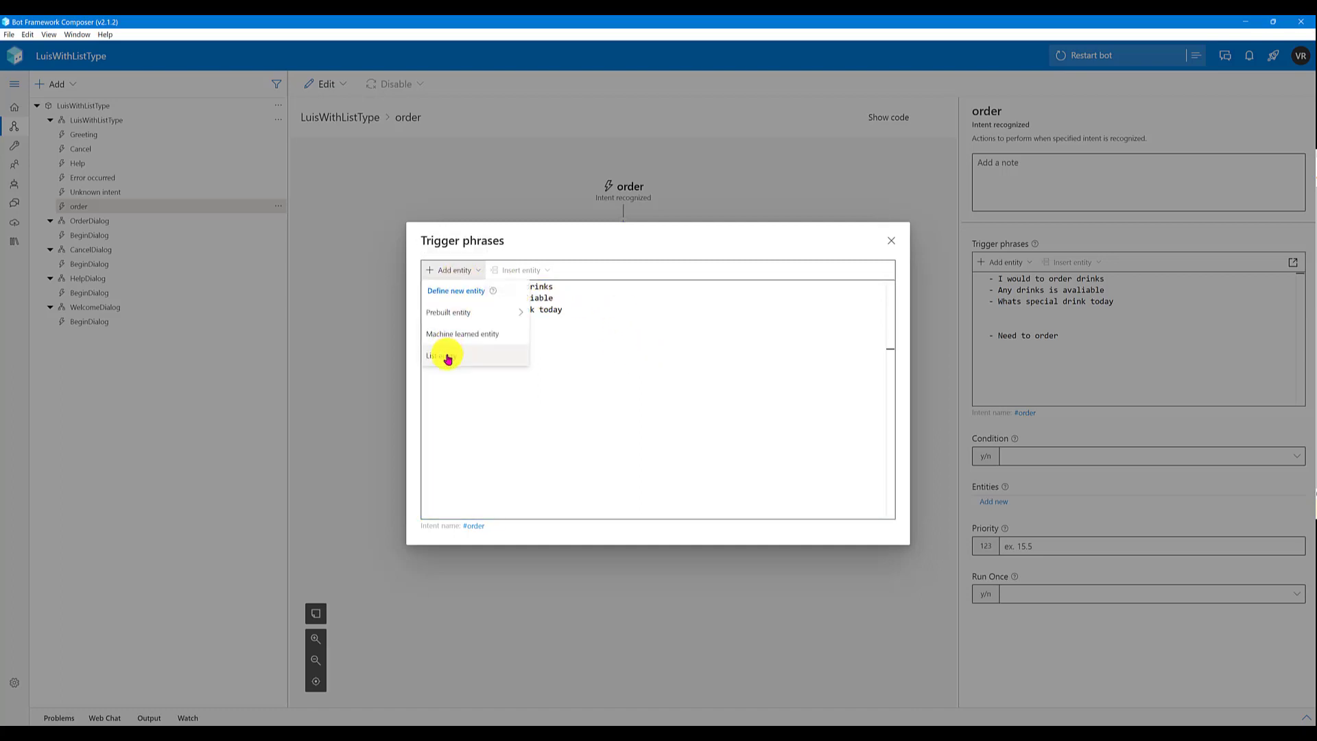
pyautogui.click(447, 357)
pyautogui.click(436, 260)
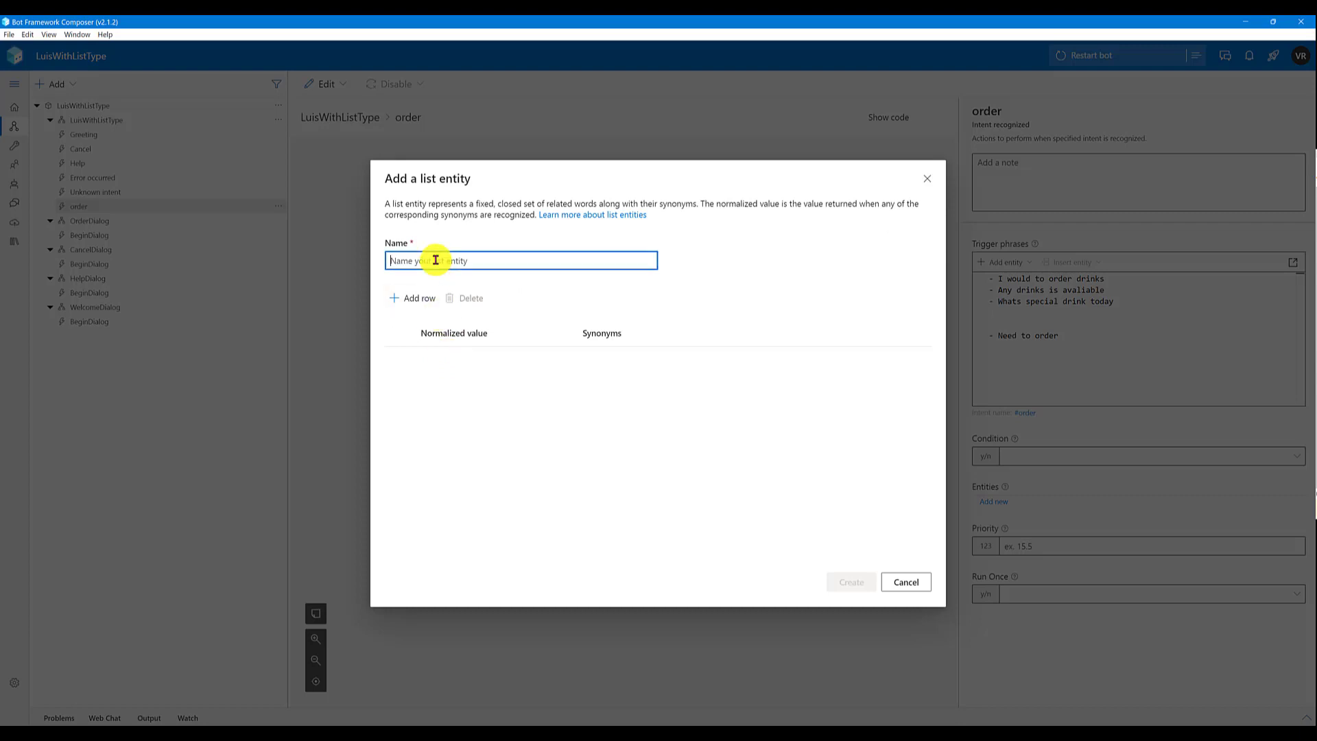
pyautogui.write('ordert')
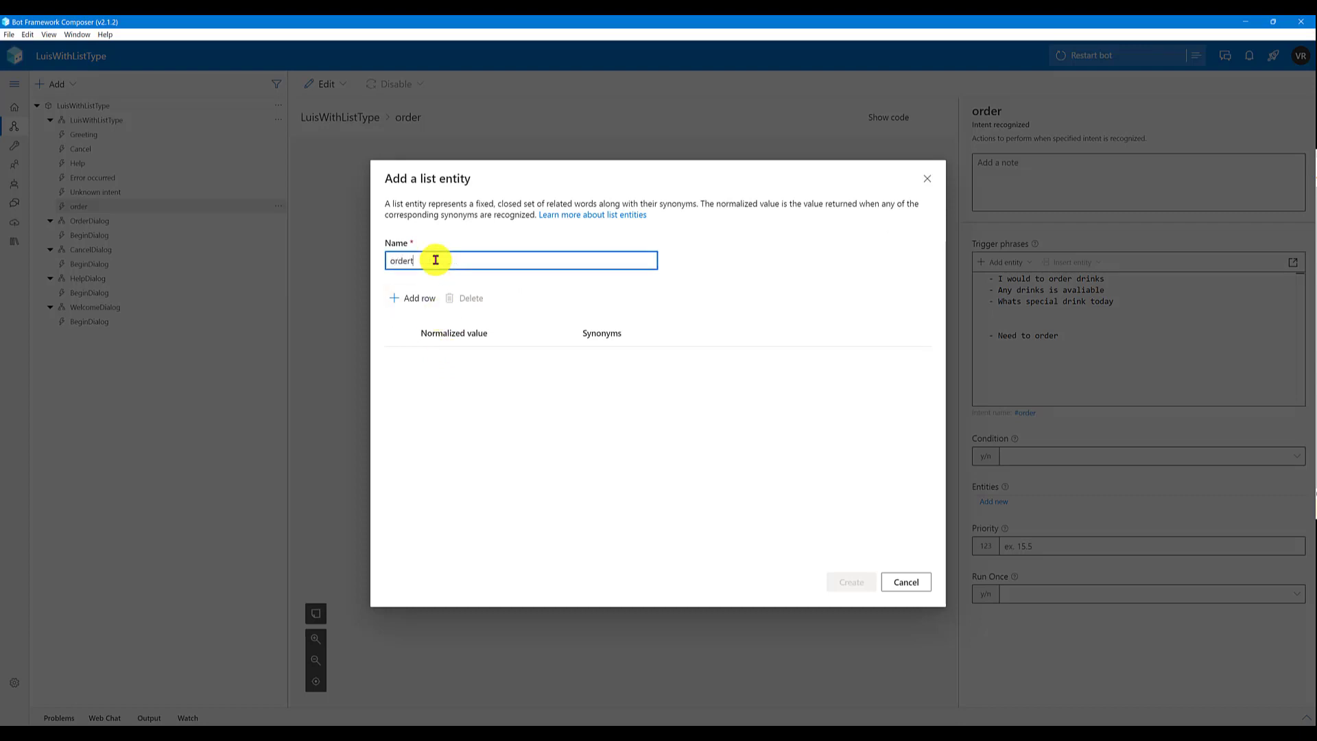
pyautogui.write('ype')
pyautogui.click(438, 352)
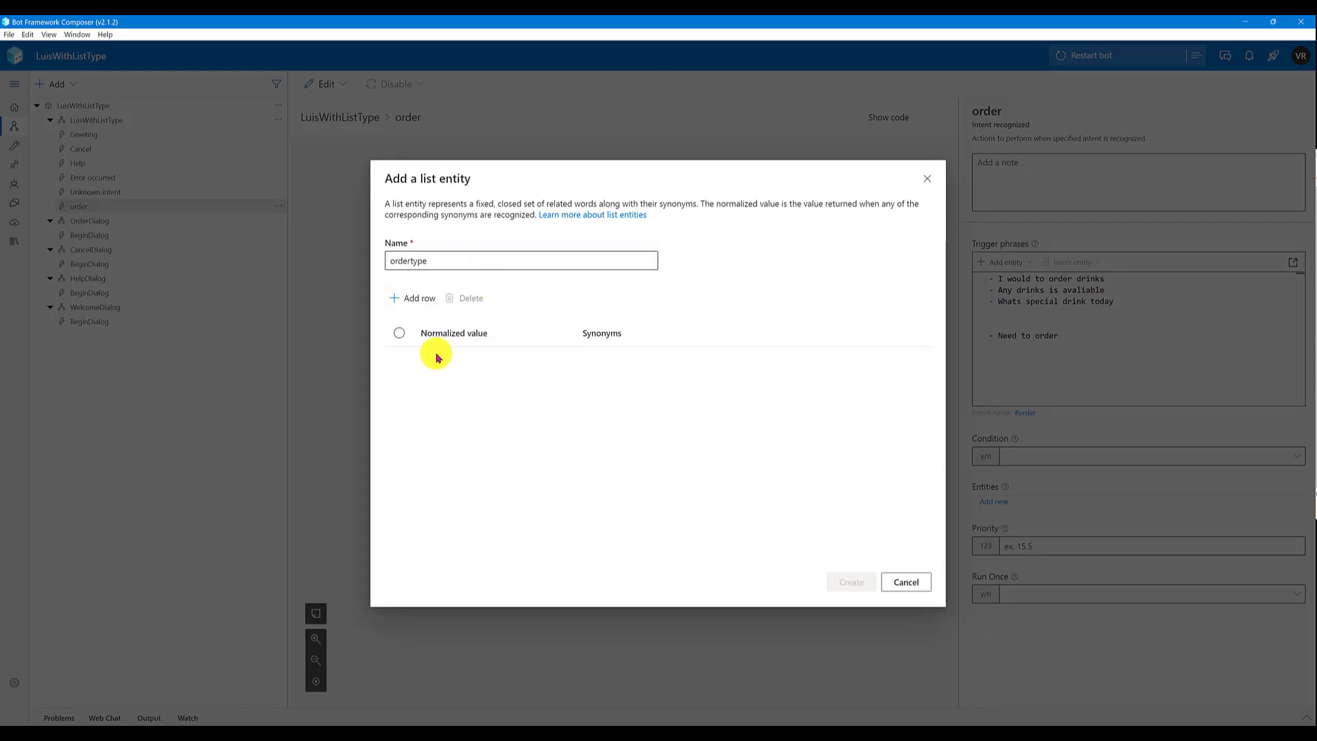
# - Add the normalized value coffee to the list entity with the synonyms cofee, kaapi and coffe
pyautogui.click(412, 297)
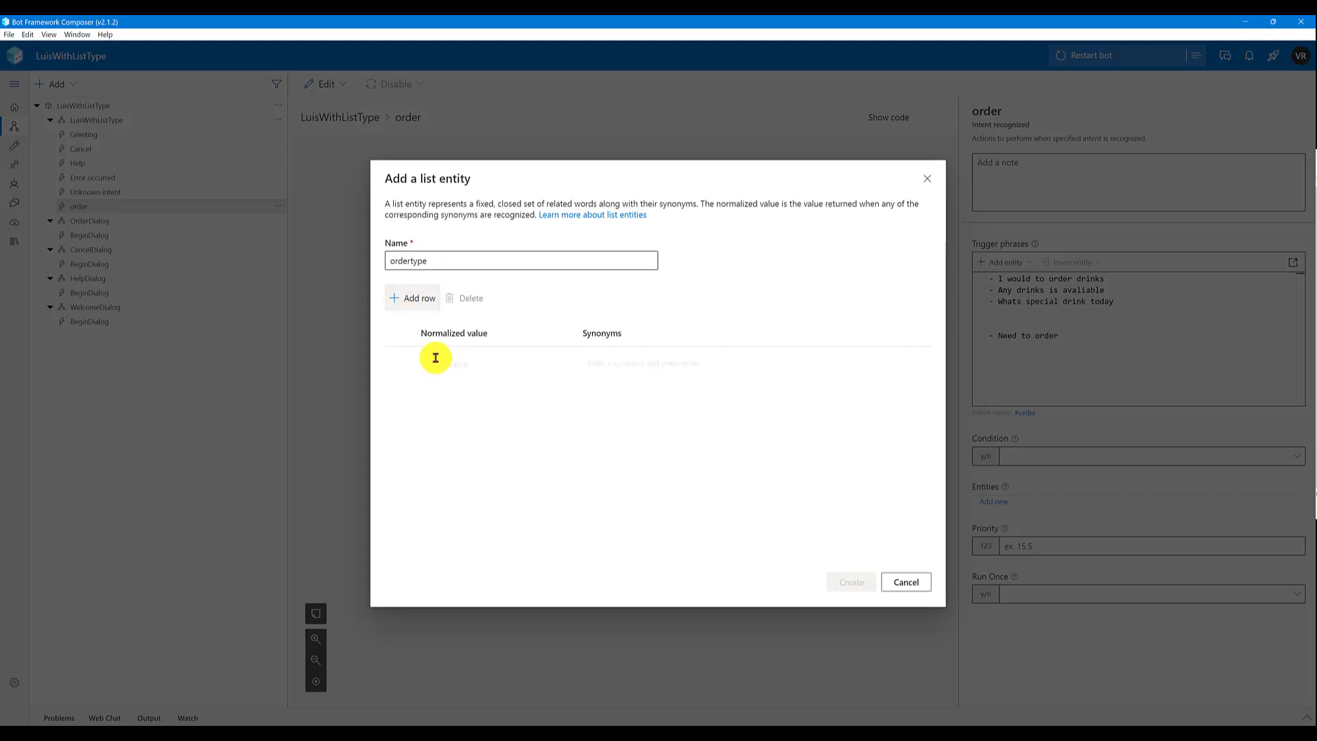
pyautogui.click(439, 365)
pyautogui.write('coffee')
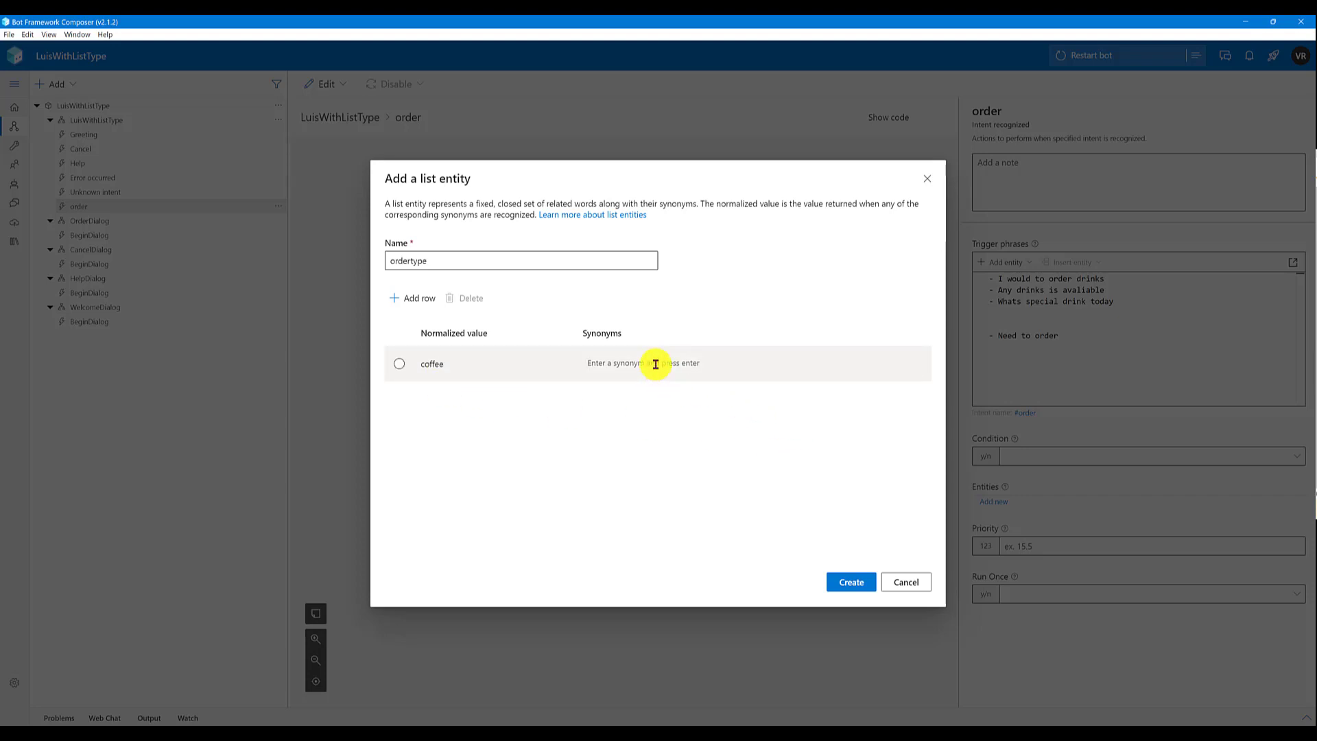
pyautogui.write('cxo')
pyautogui.click(641, 435)
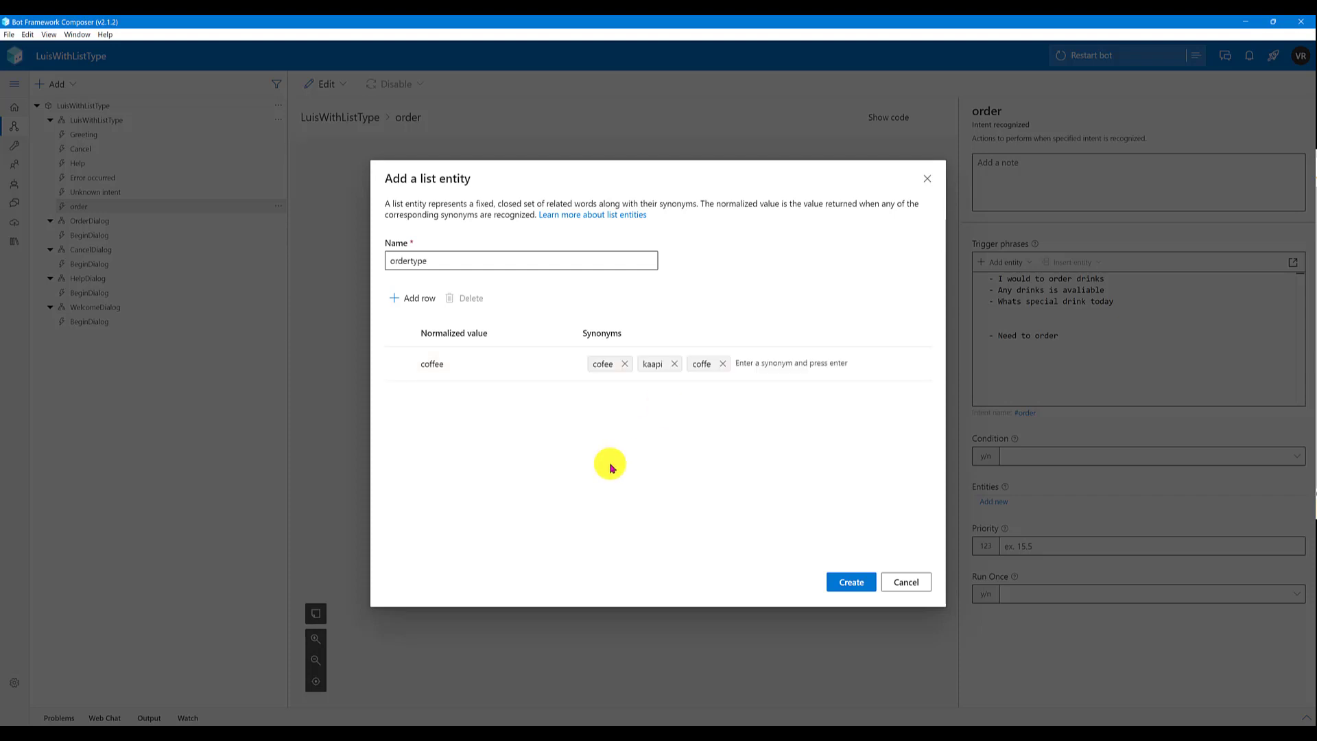
# - Add a second normalized value, Tee, with the synonym Tea
pyautogui.click(404, 301)
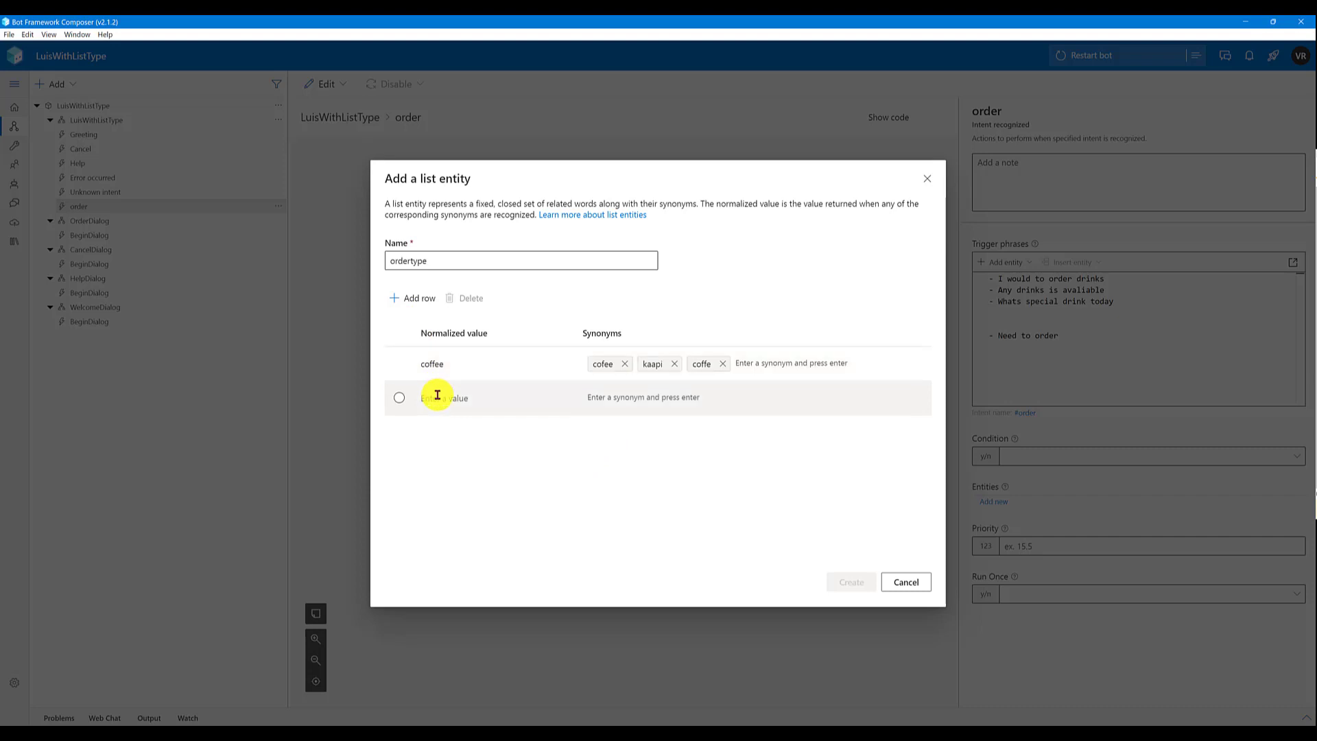
pyautogui.write('Tee')
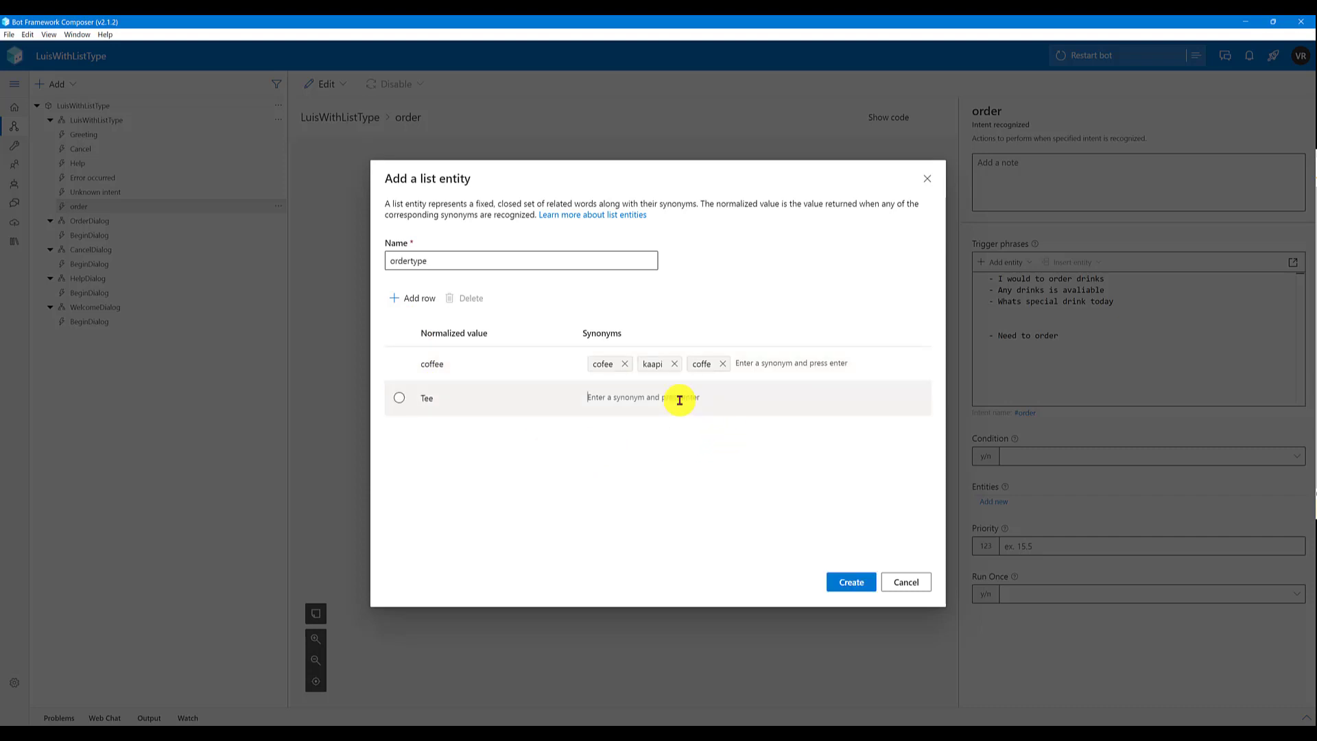
pyautogui.click(680, 400)
pyautogui.write('Tea')
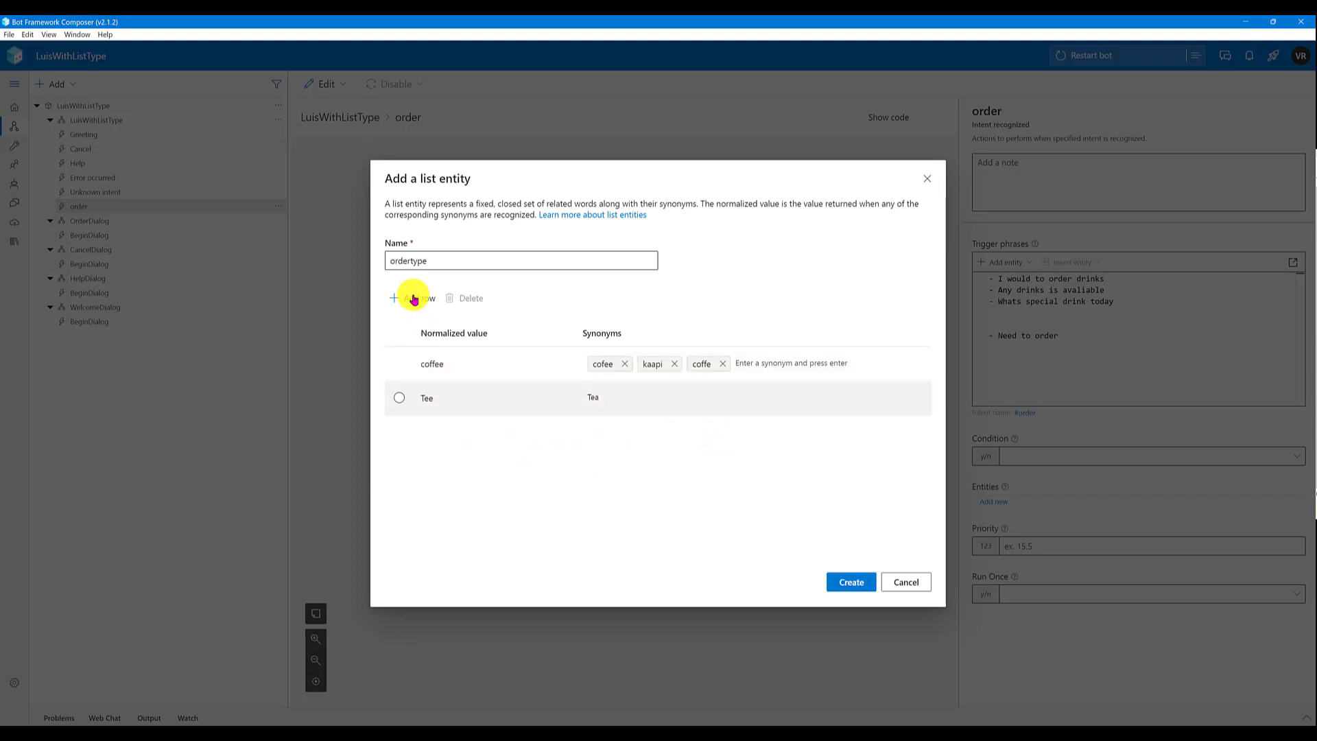
# - Add a third normalized value, Soft drinks, without synonyms and create the list entity
pyautogui.click(414, 299)
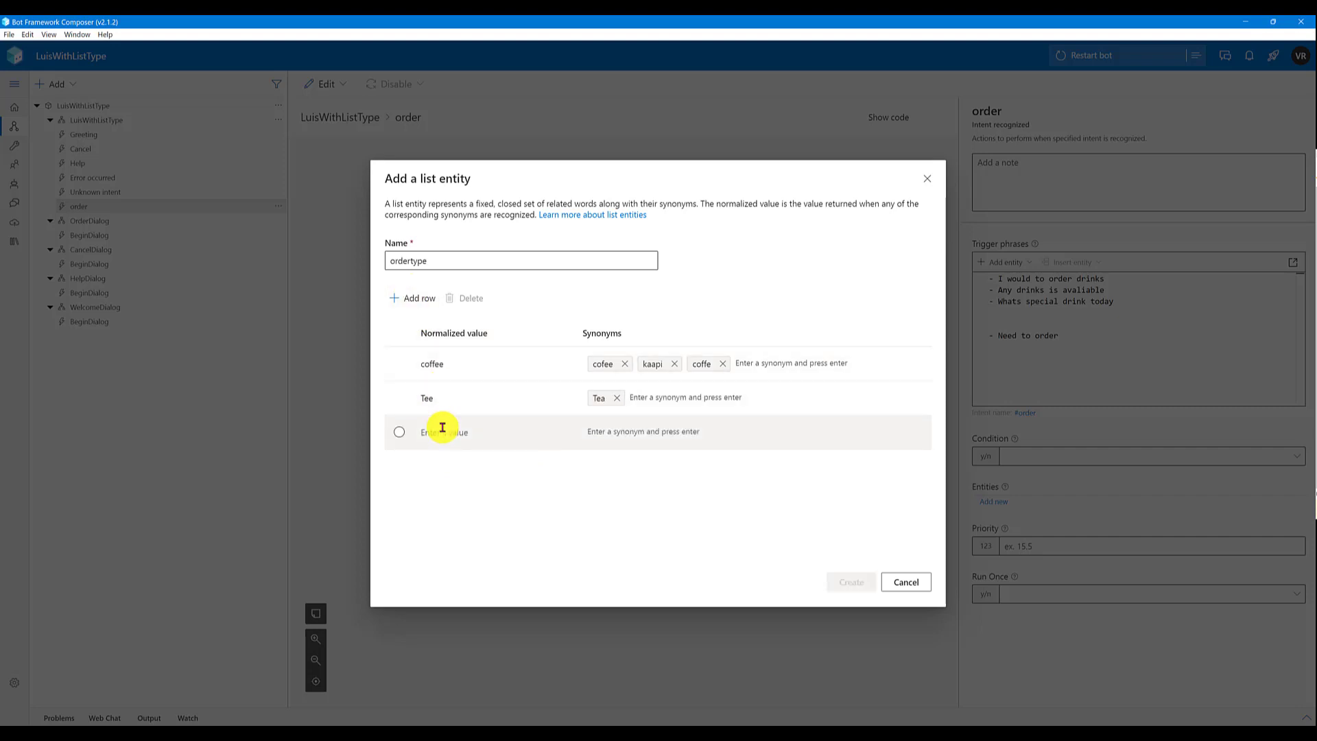
pyautogui.write('s')
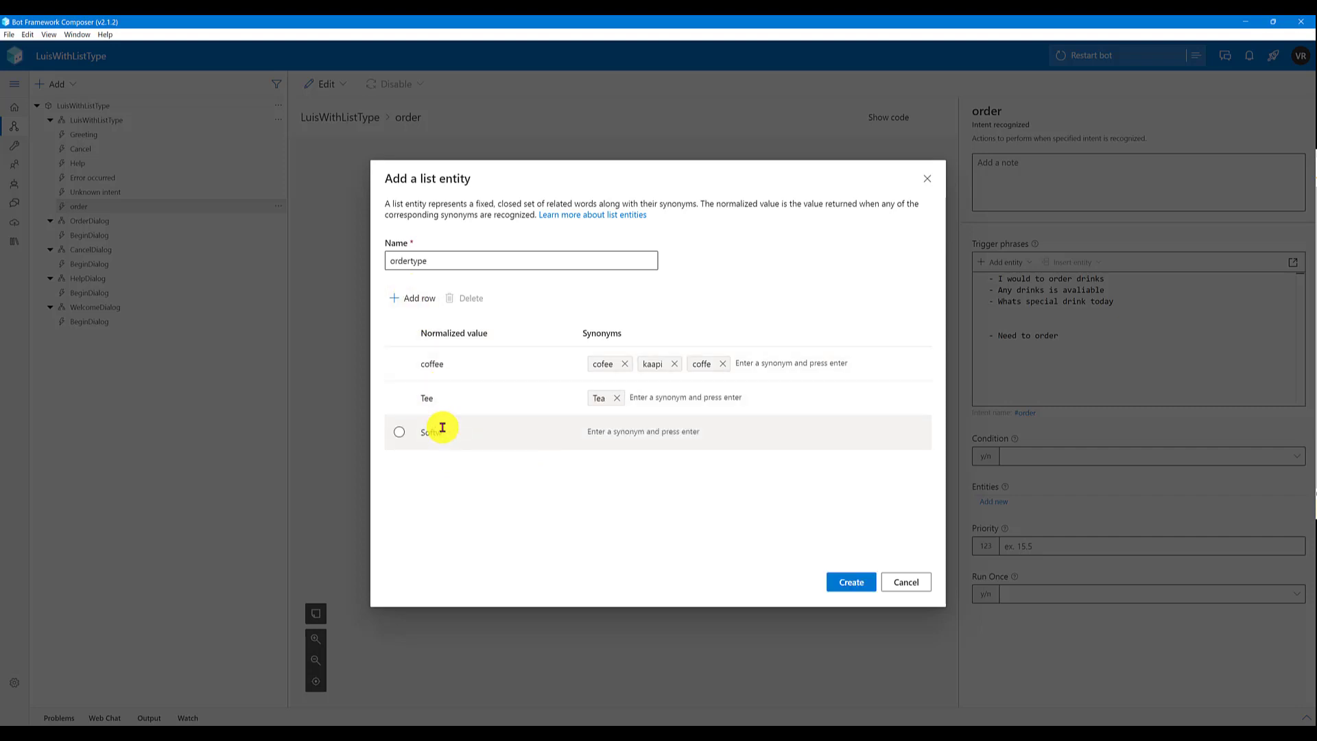
pyautogui.write('oft drinks')
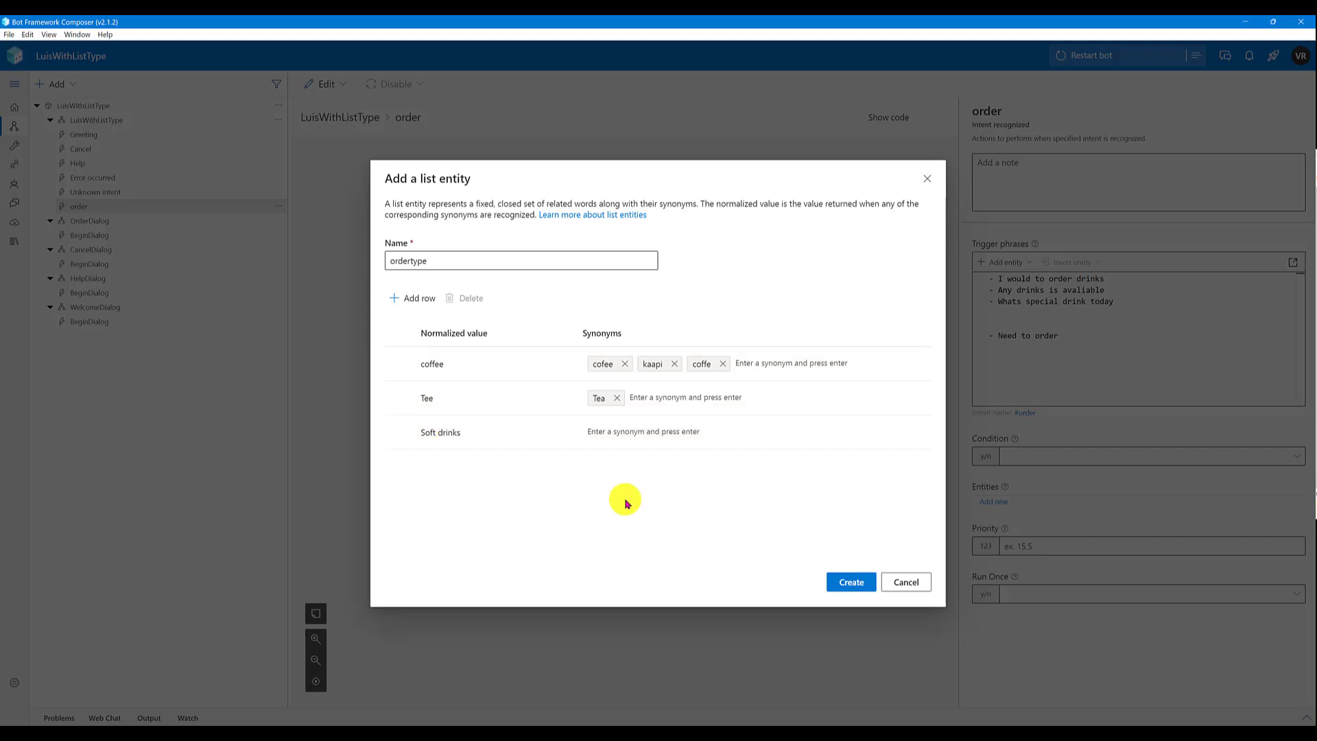
pyautogui.click(638, 442)
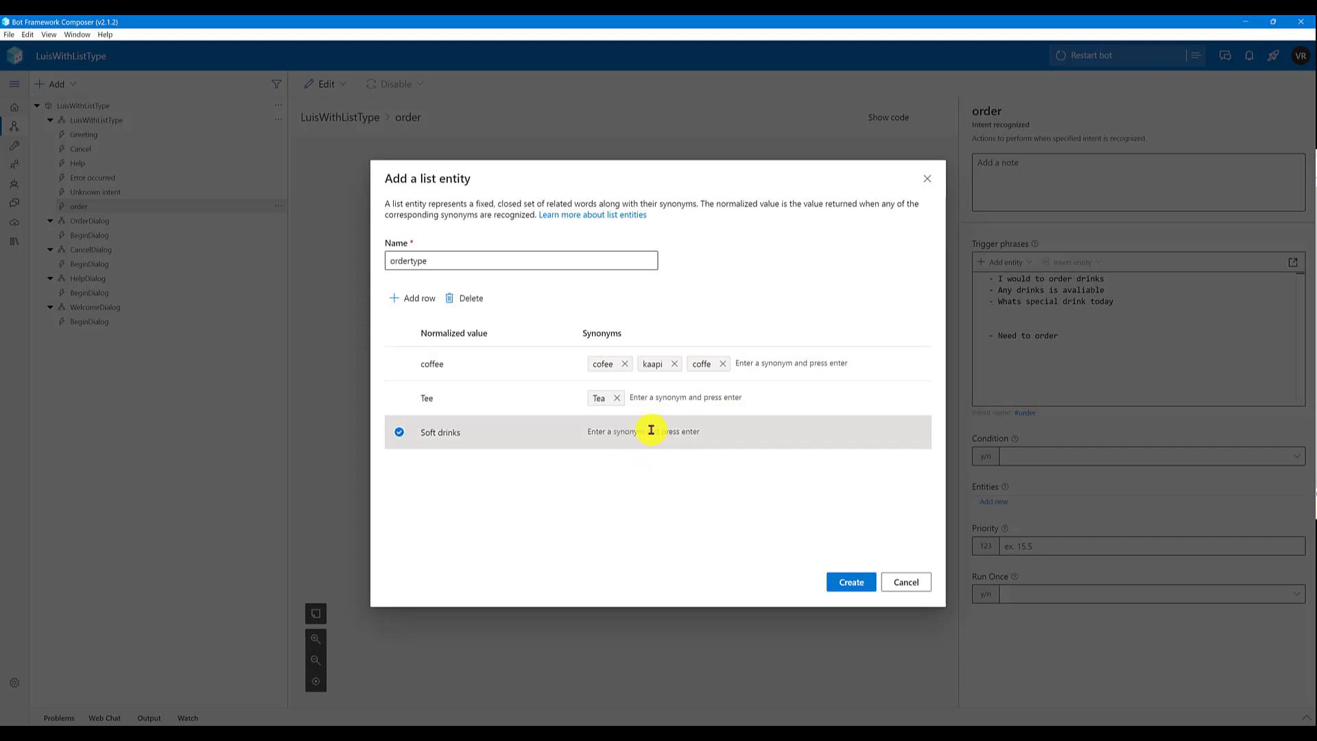
pyautogui.click(852, 583)
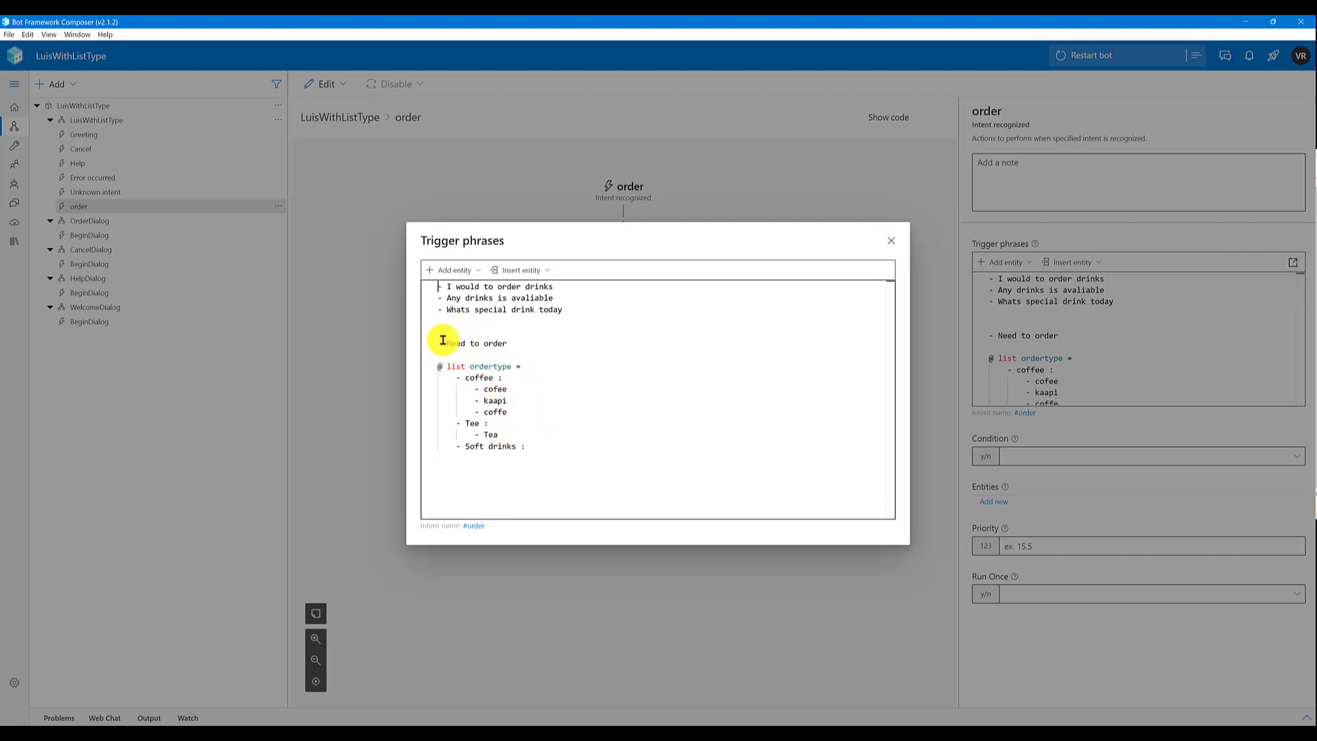
# - Insert the ordertype entity in braces at the end of the "Need to order" trigger phrase
pyautogui.click(551, 346)
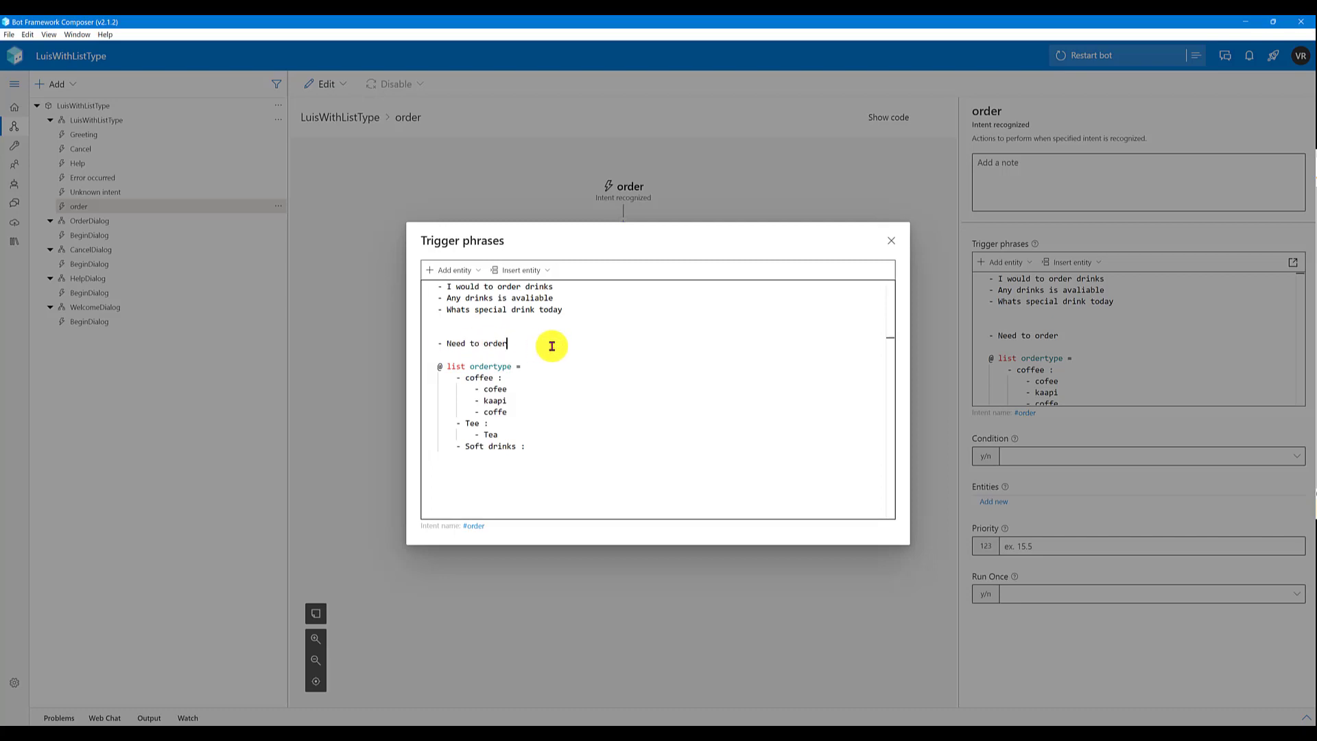
pyautogui.write('{')
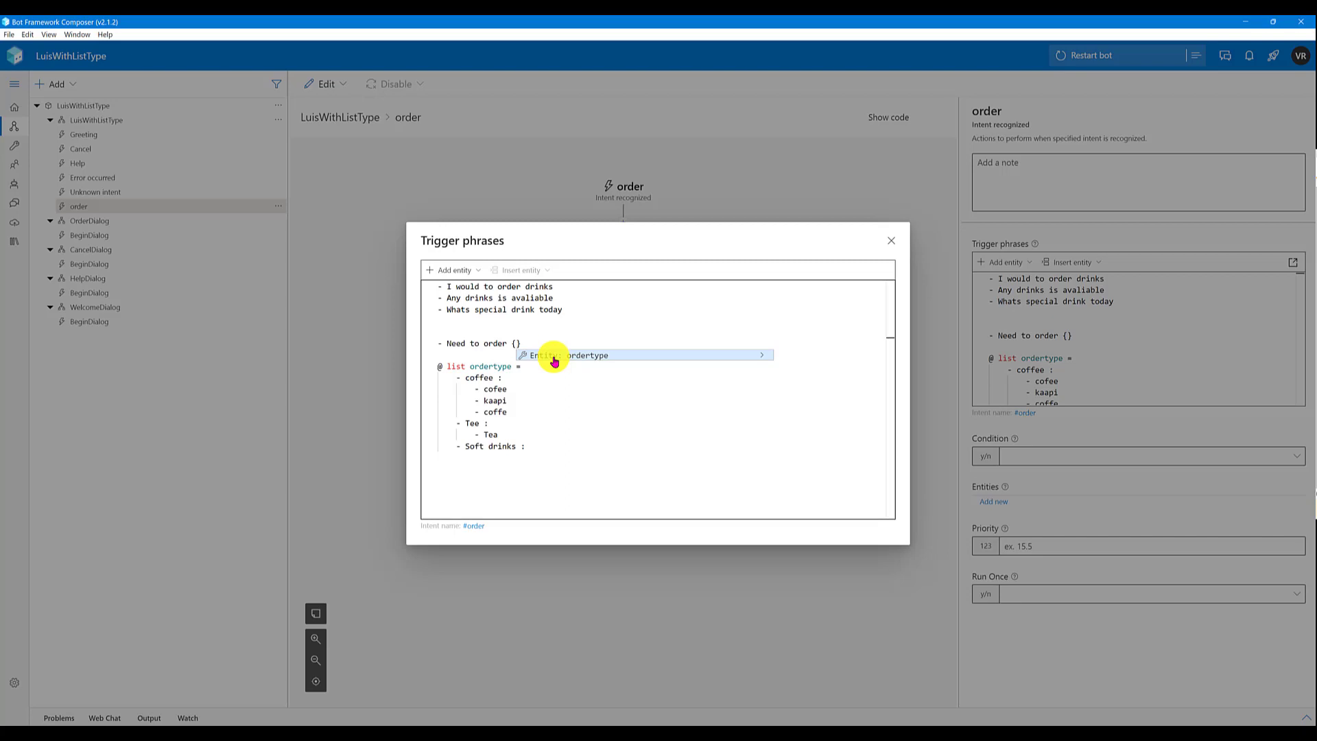
pyautogui.click(554, 361)
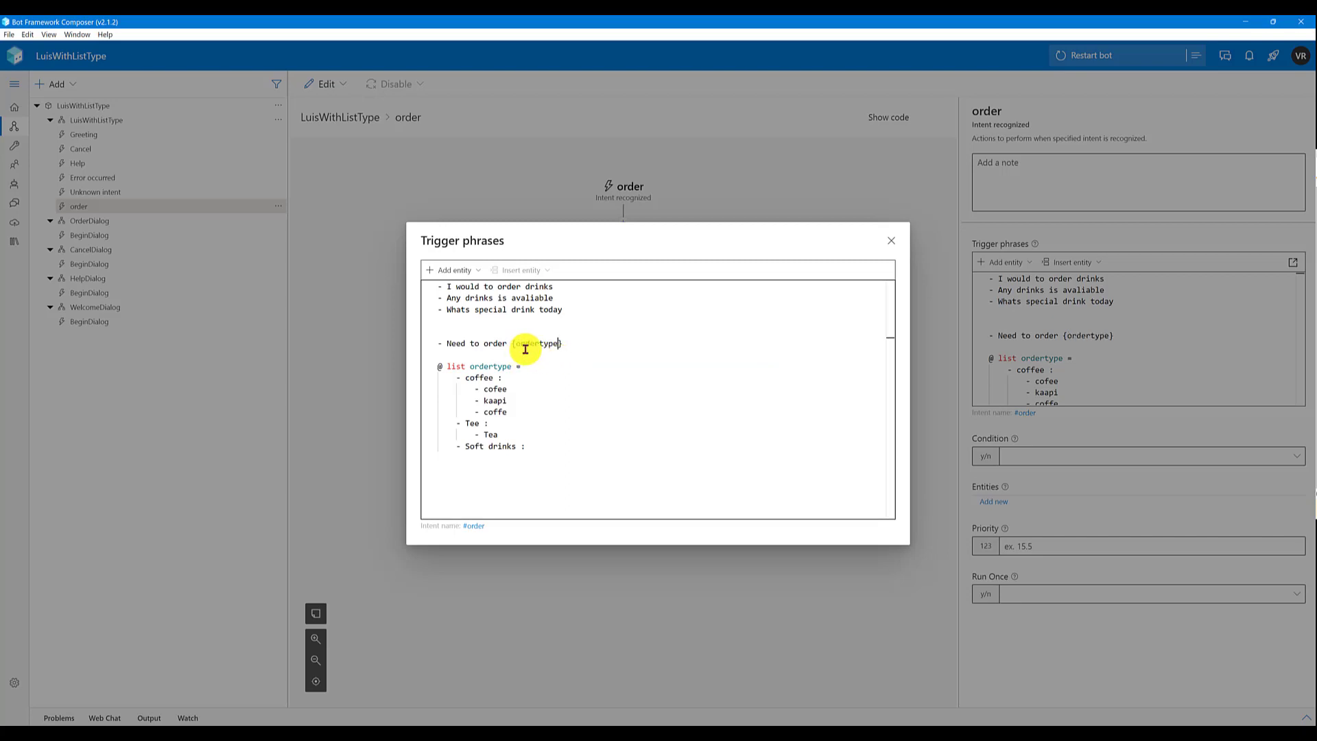
# - Add the trigger phrase "I would like order {ordertype}" below the "Need to order" phrase and close the enlarged phrase editor
pyautogui.click(576, 348)
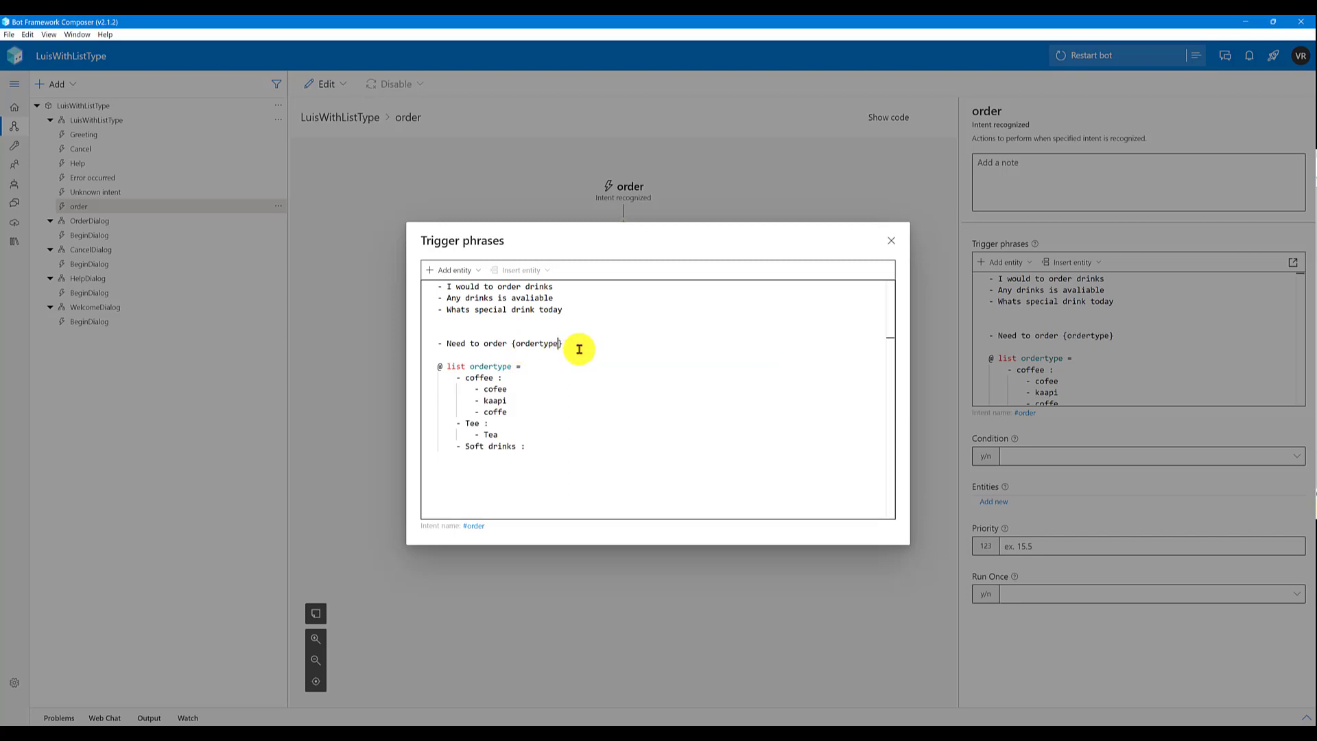
pyautogui.press('Return')
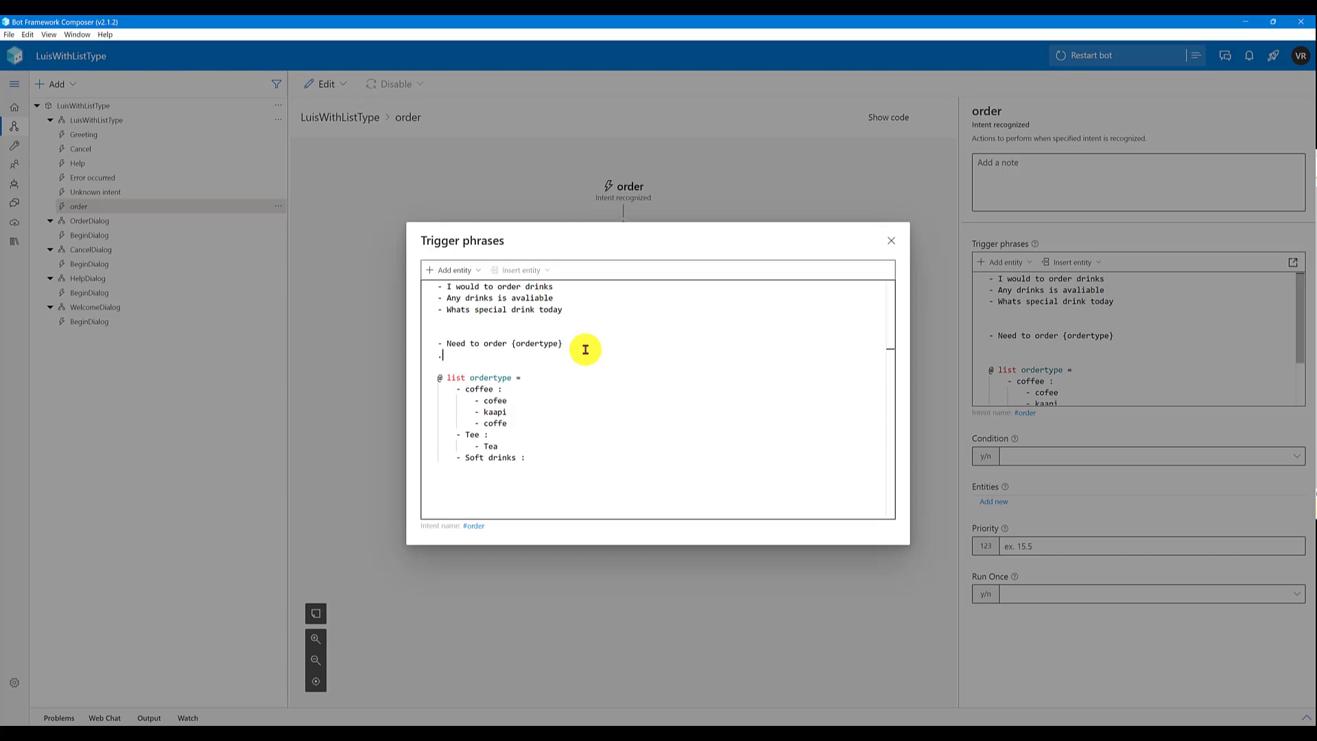
pyautogui.write('I woukl')
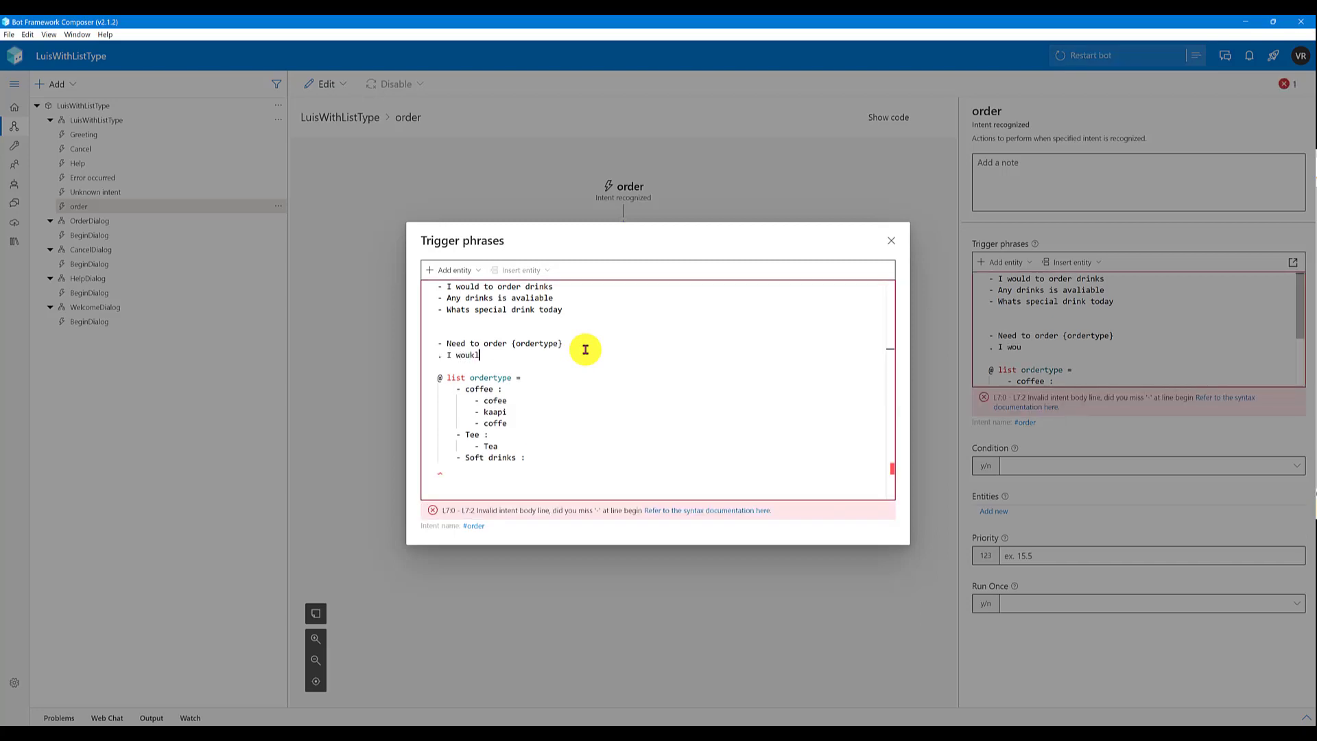
pyautogui.write('d')
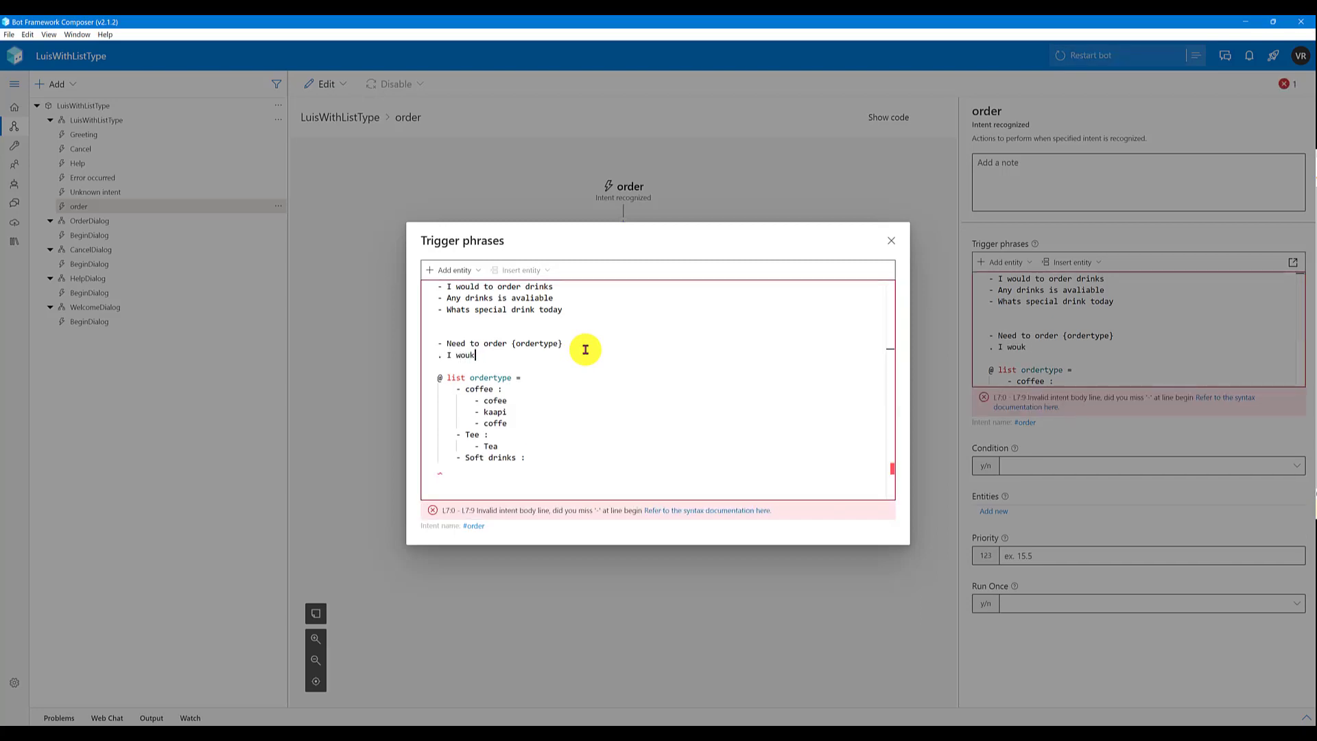
pyautogui.write('d')
pyautogui.press('Home')
pyautogui.press('Delete')
pyautogui.write('-')
pyautogui.press('End')
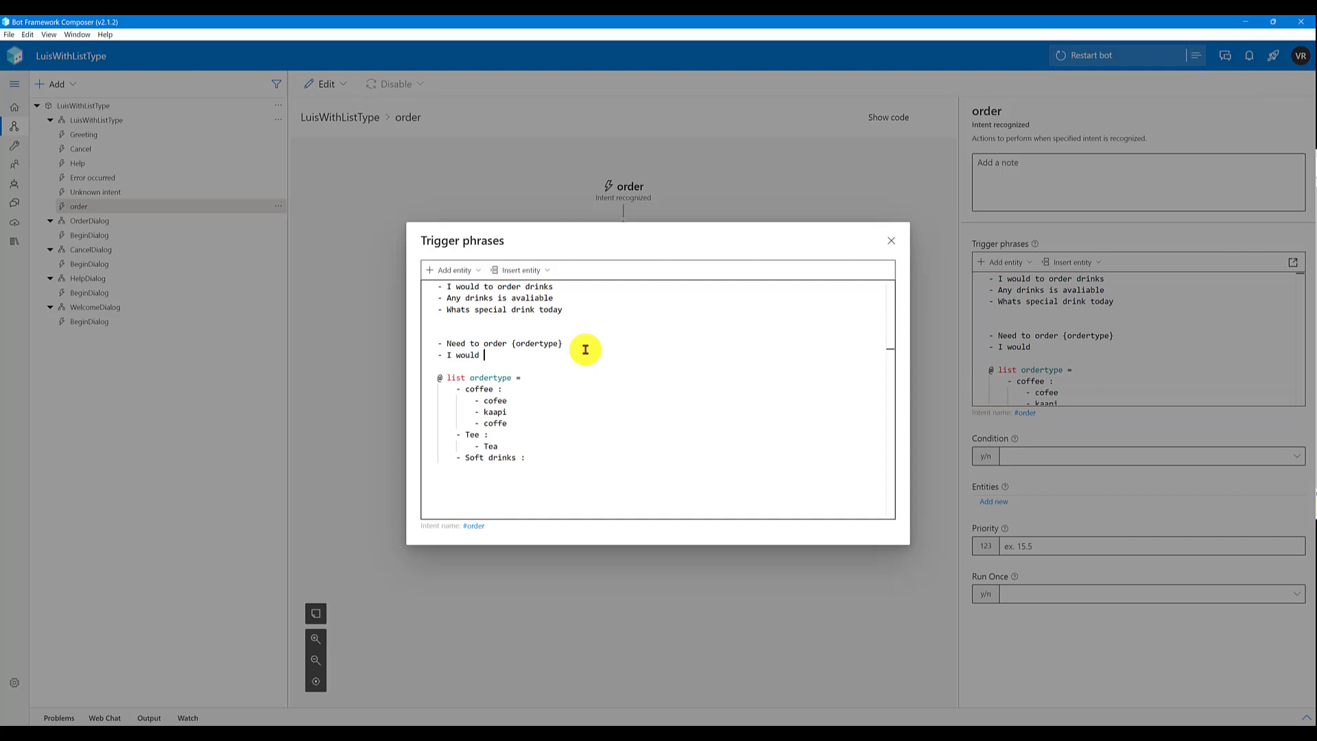
pyautogui.write('like or')
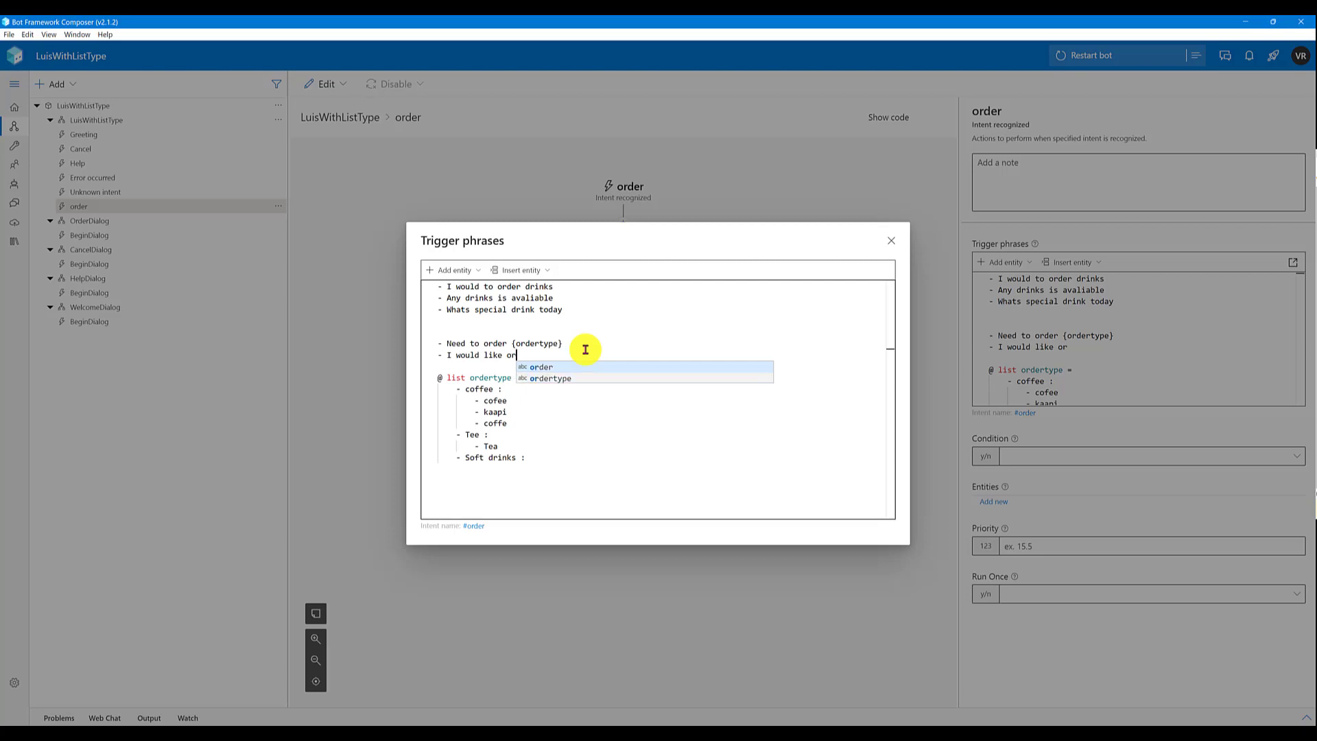
pyautogui.write('der {')
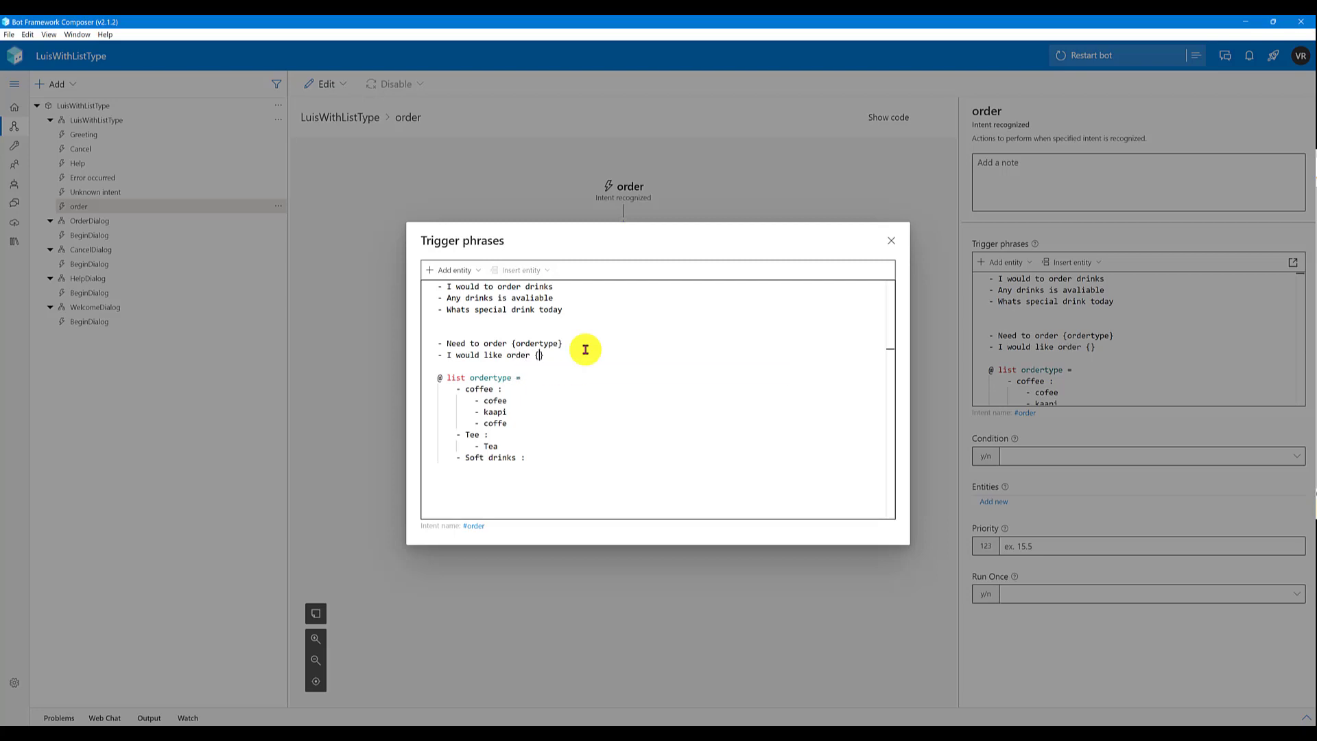
pyautogui.click(574, 367)
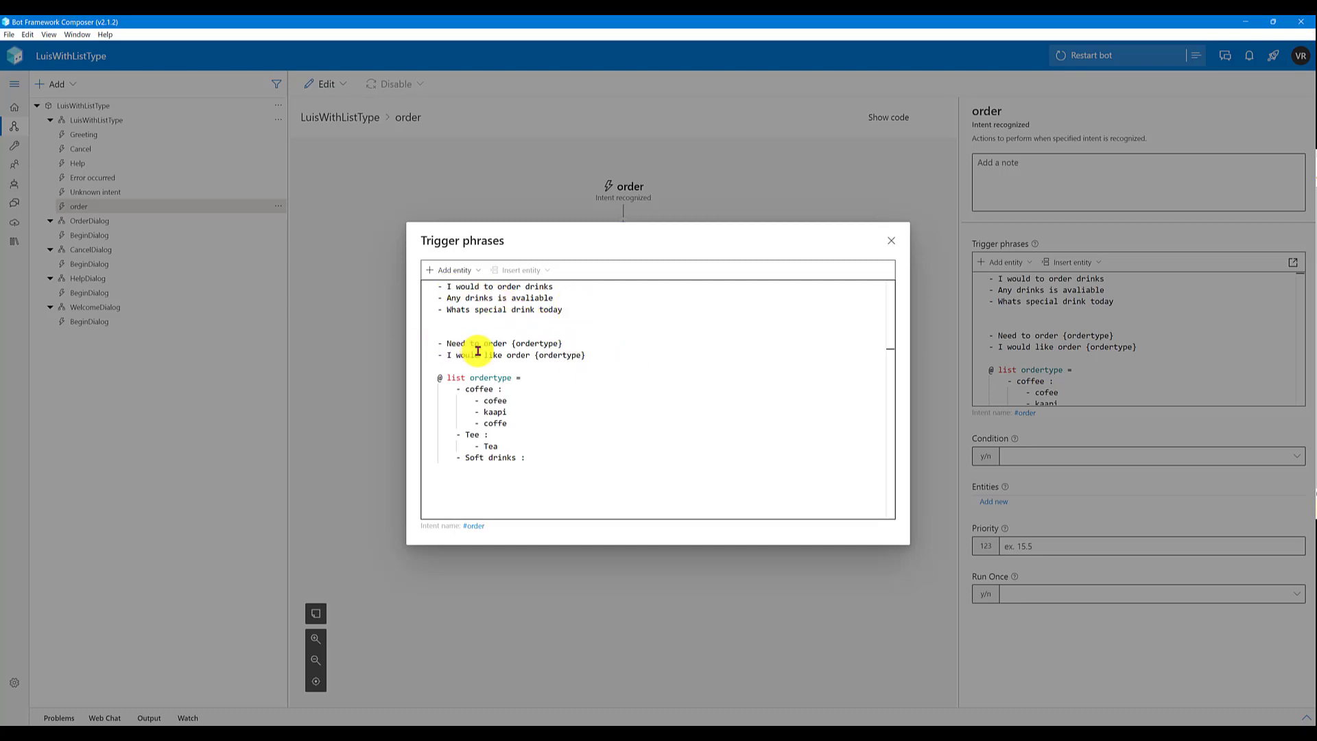
pyautogui.click(893, 243)
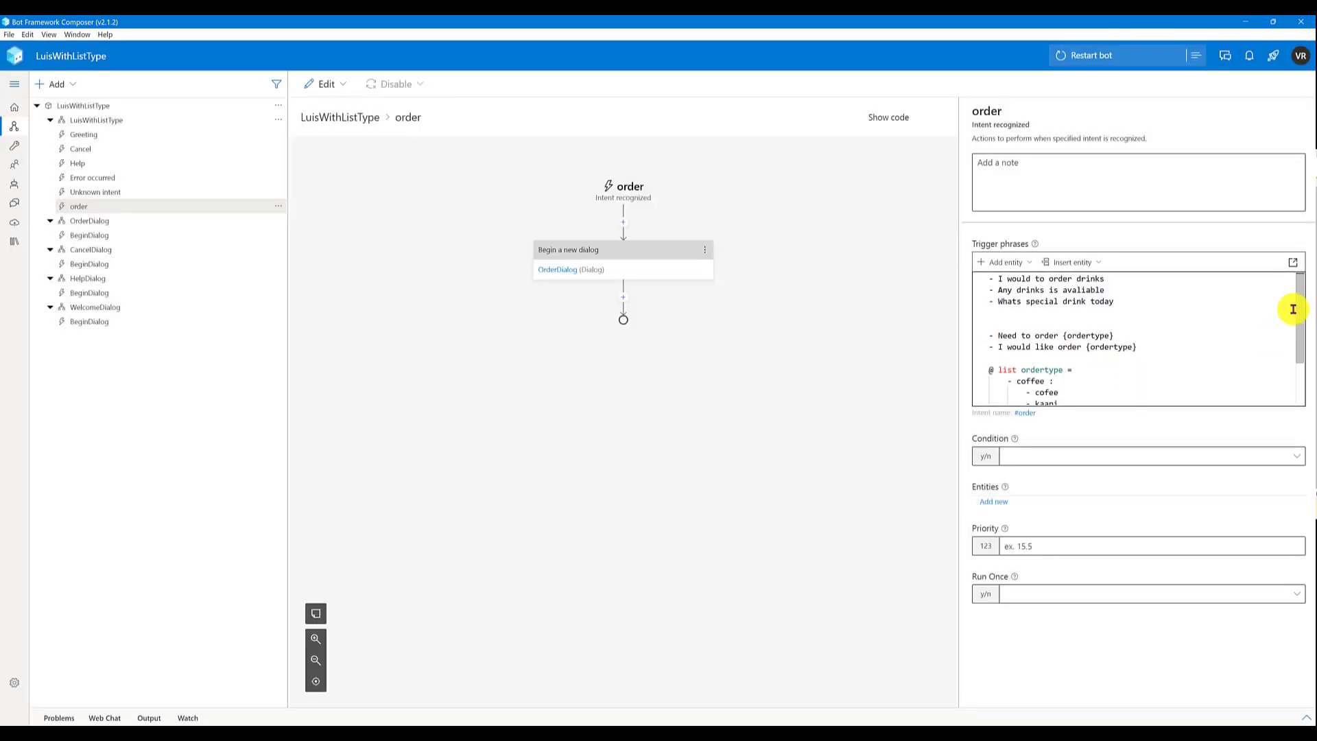
pyautogui.moveTo(1298, 297); pyautogui.dragTo(1307, 354)
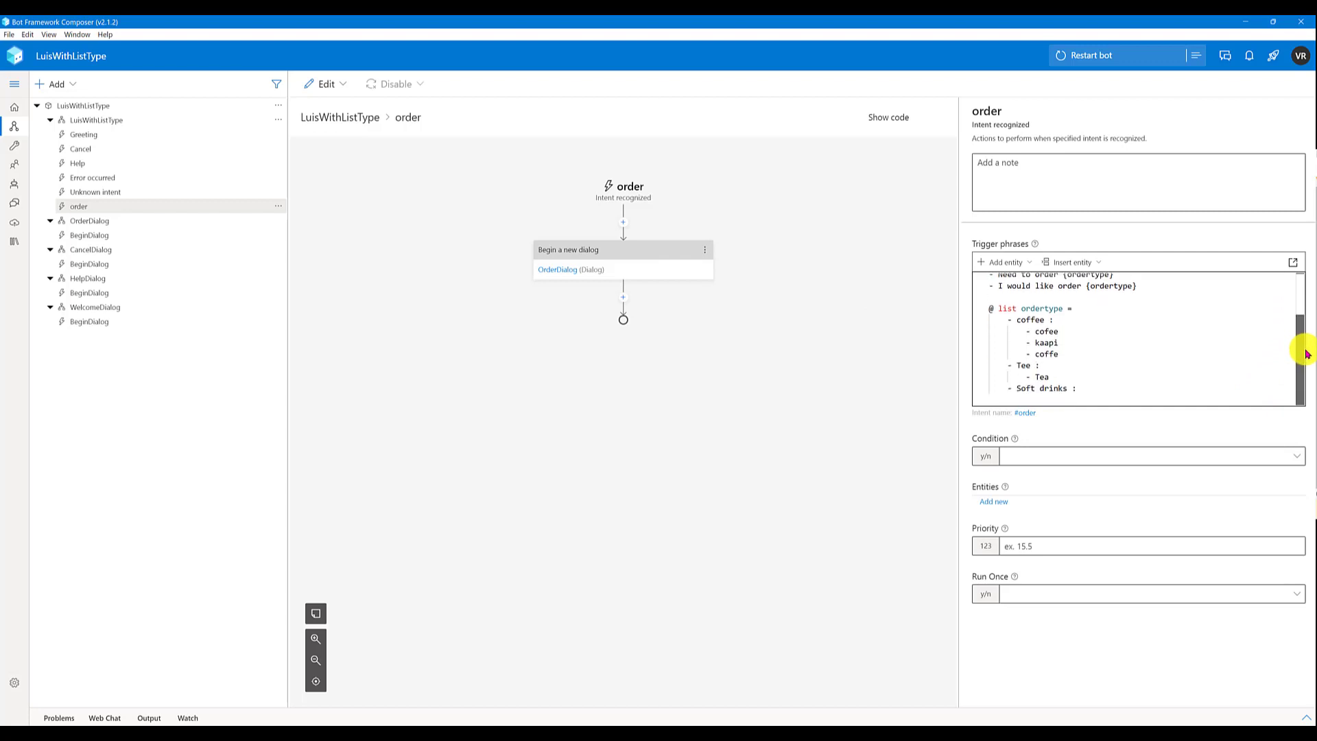
# - Add a Send a response action before the OrderDialog call, with the property reference ${turn.recognized.entities} as its text
pyautogui.click(623, 222)
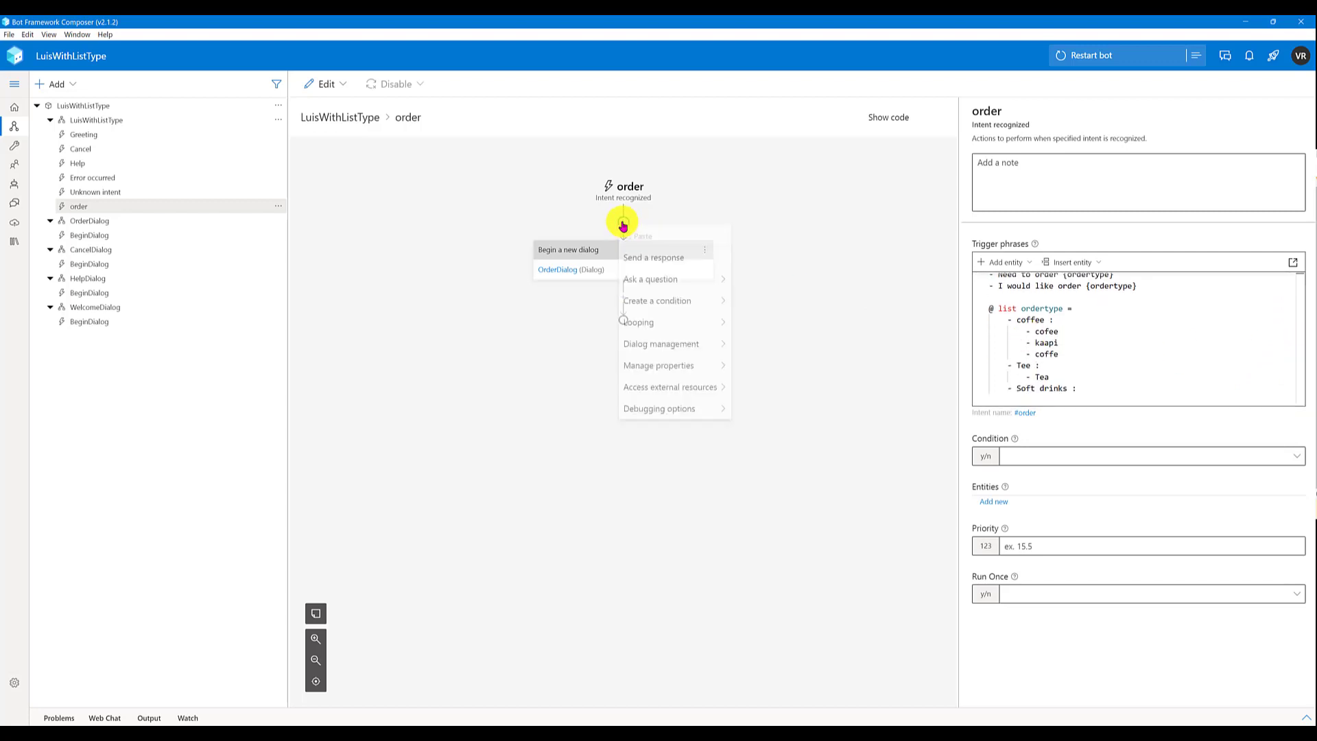
pyautogui.click(645, 264)
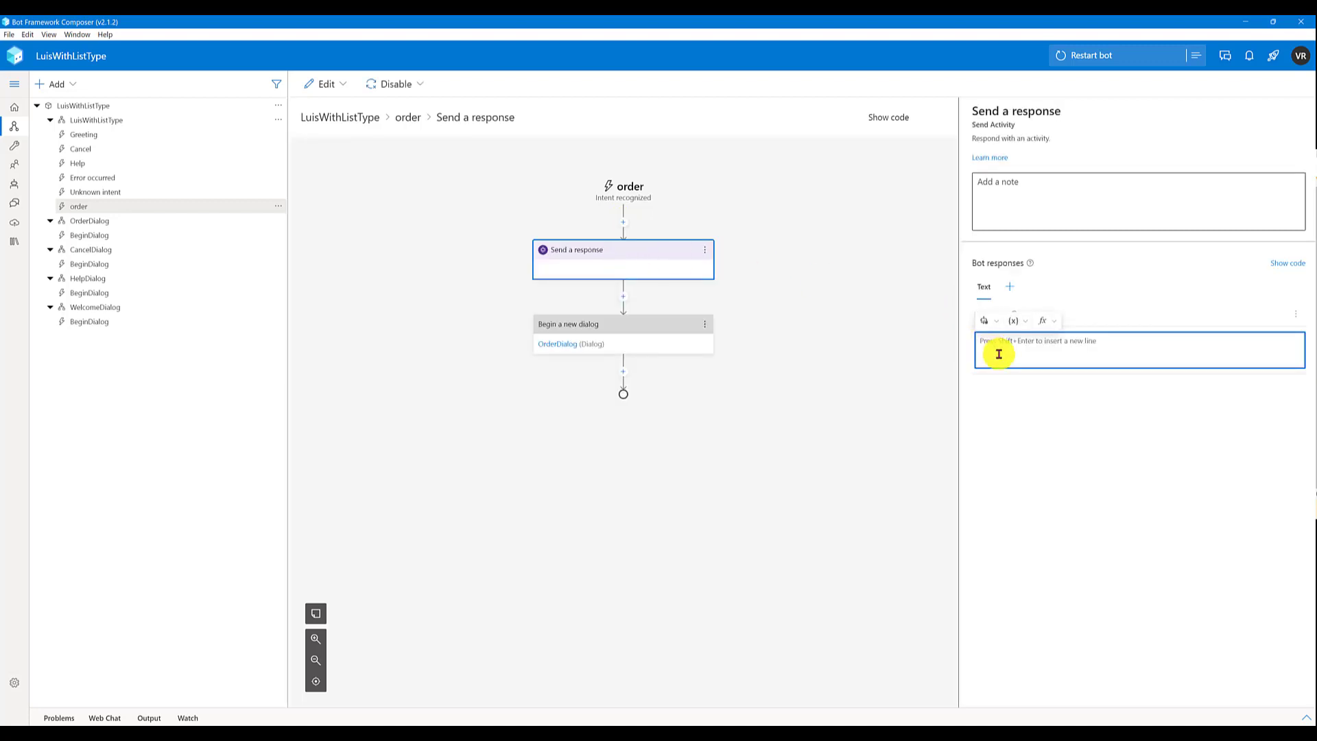
pyautogui.click(1025, 322)
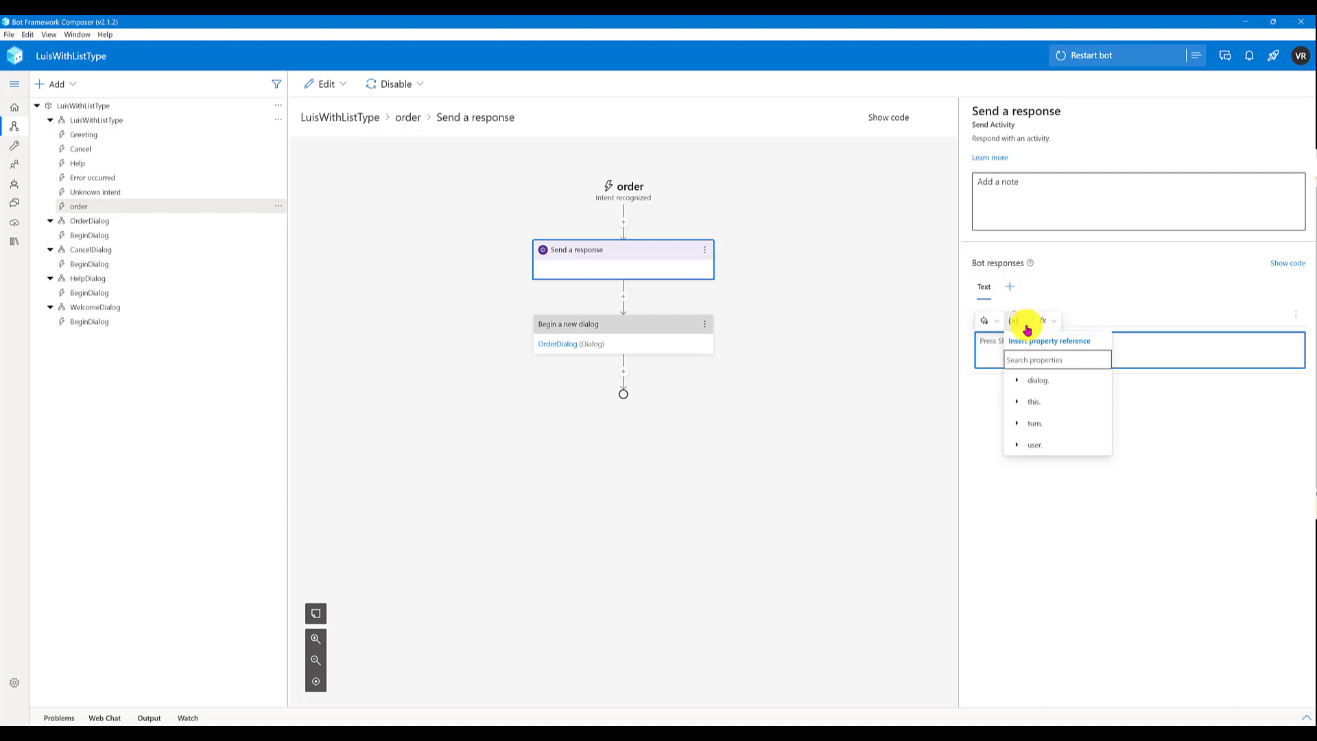
pyautogui.click(1017, 423)
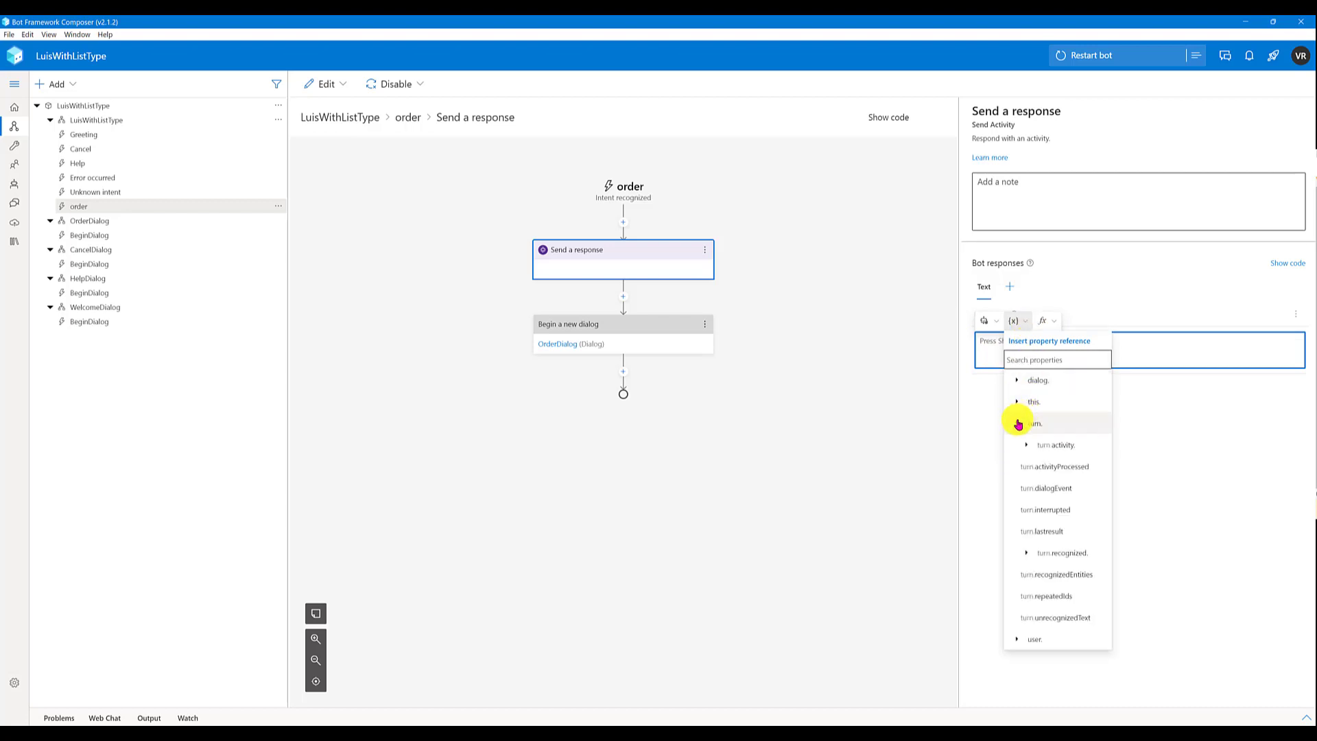
pyautogui.click(1064, 556)
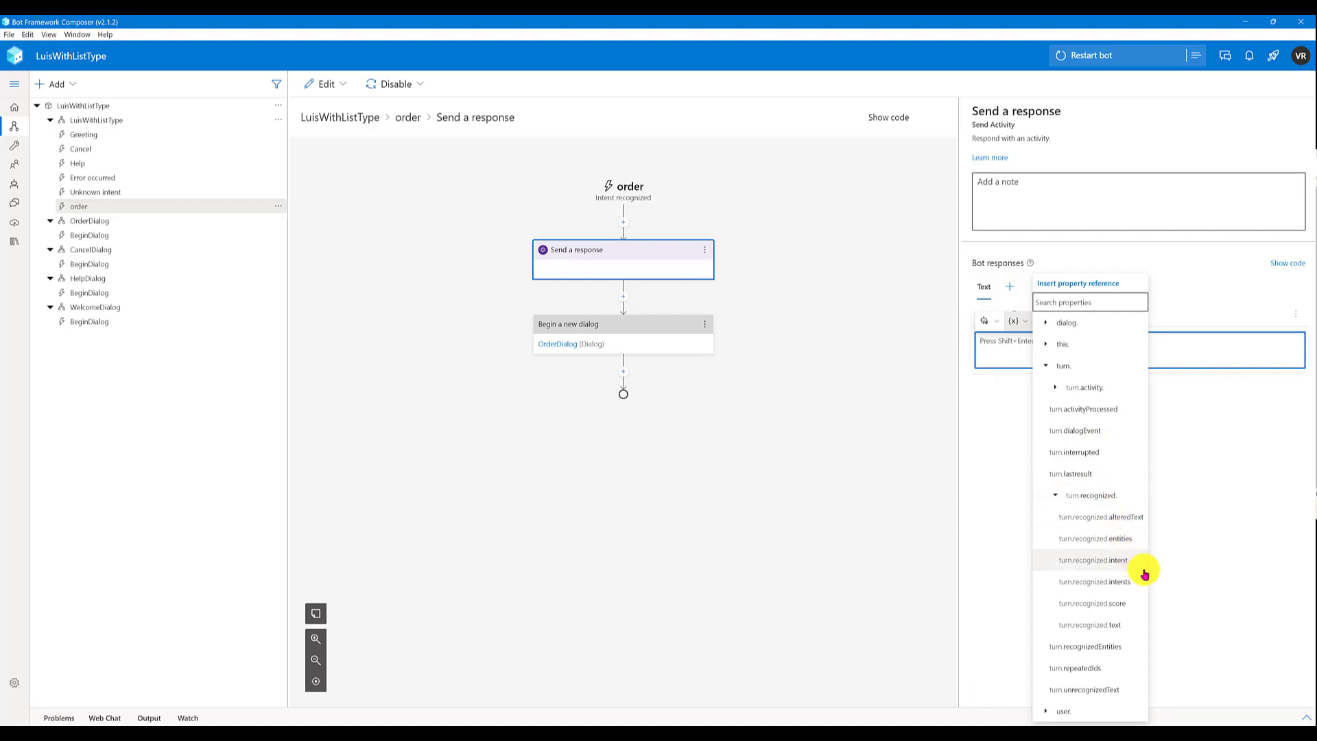
pyautogui.click(1129, 539)
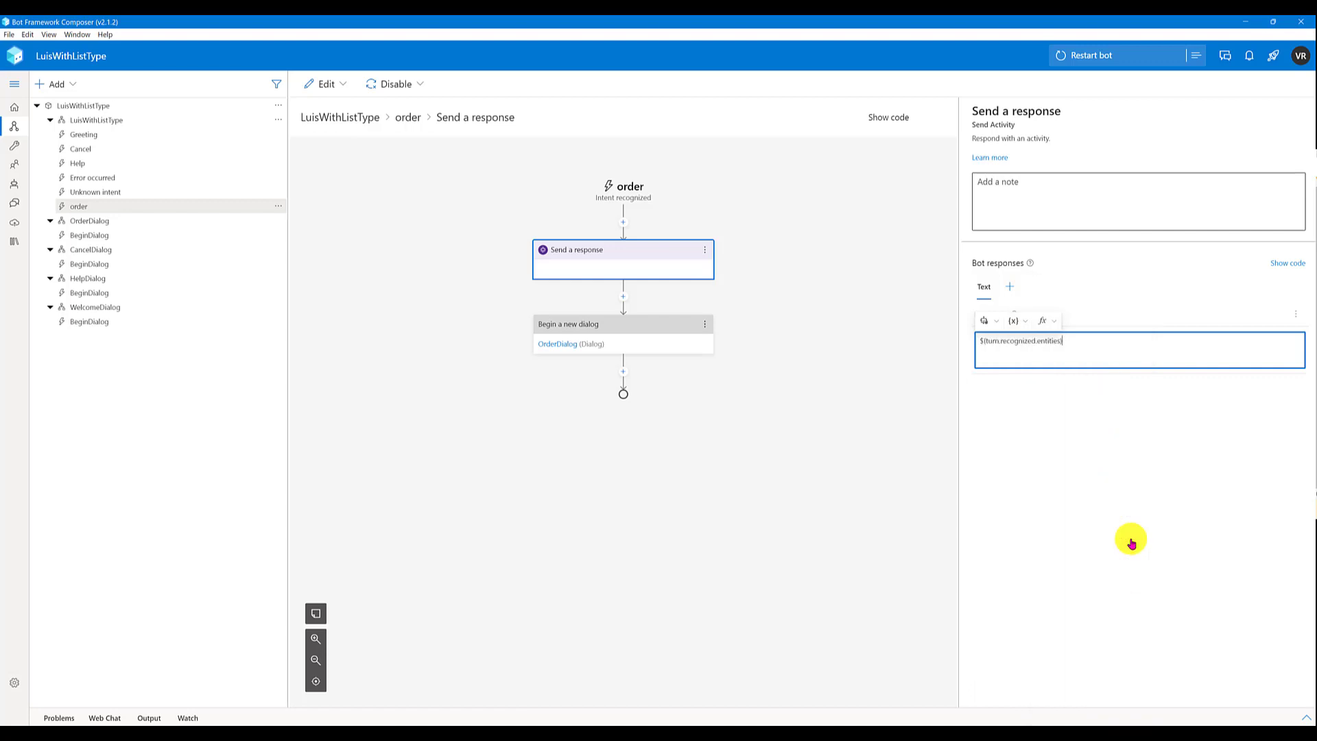
# - Restart the bot and test it in a fresh Web Chat conversation with the message "Need to order tee"
pyautogui.click(1094, 55)
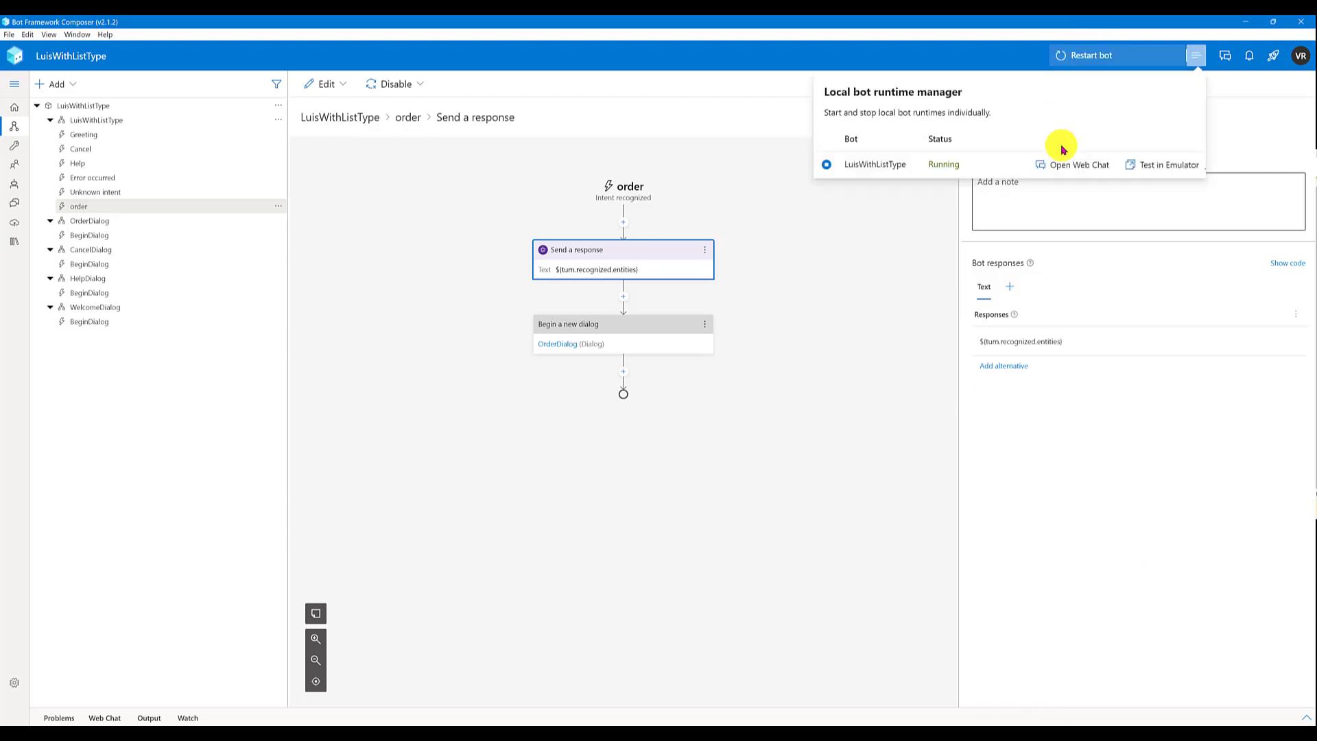
pyautogui.click(1067, 166)
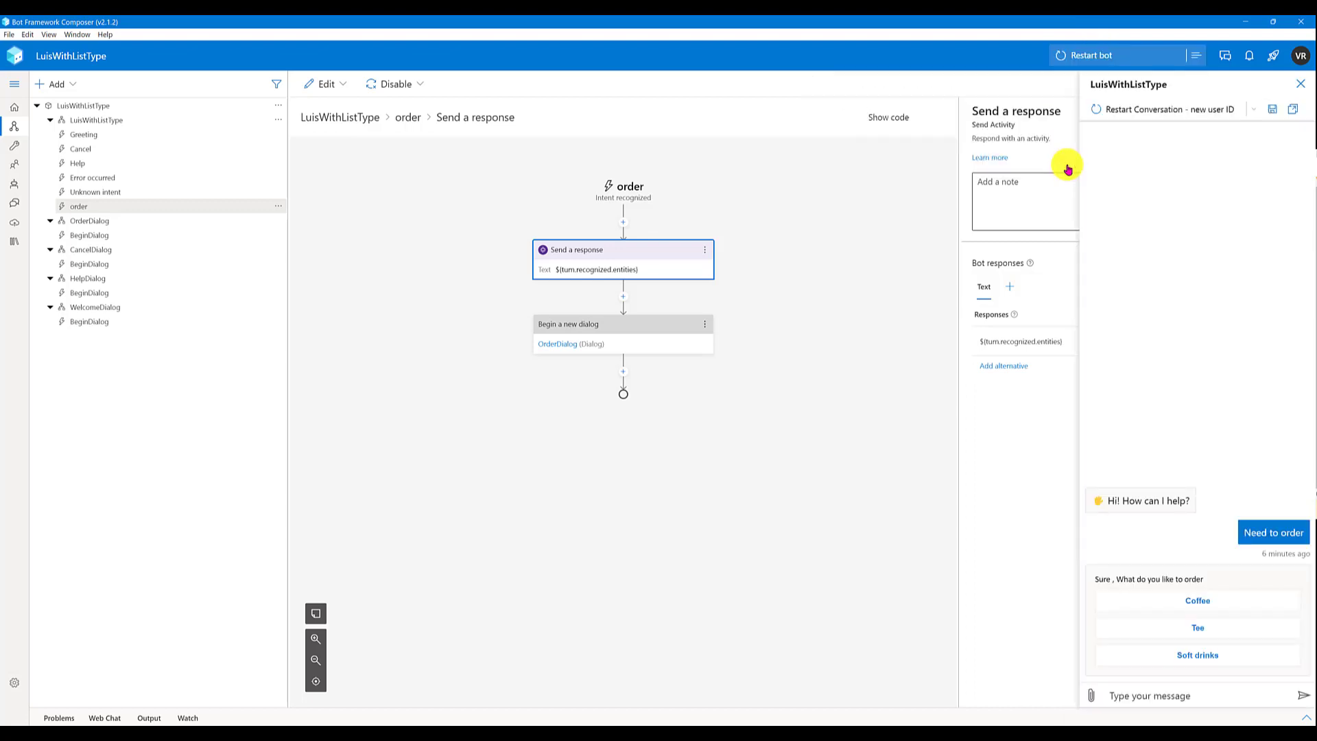
pyautogui.click(1105, 108)
pyautogui.click(1167, 692)
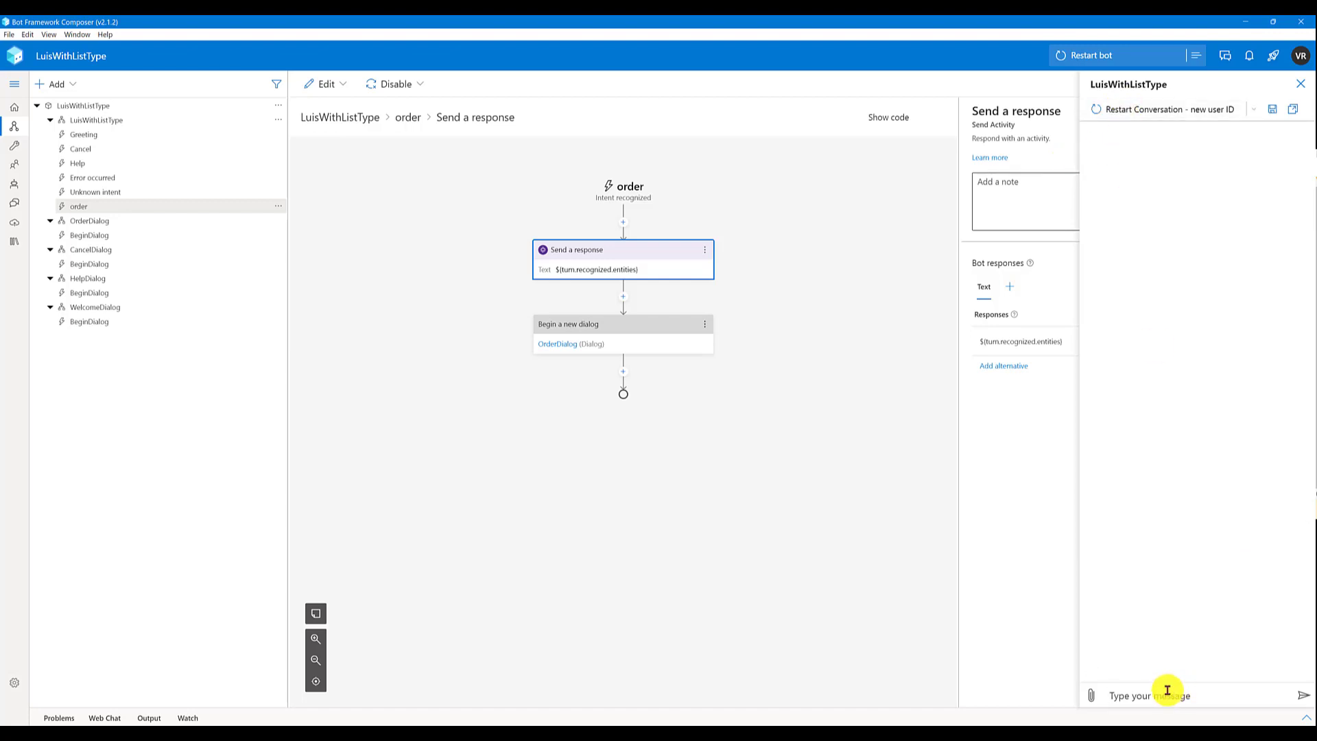
pyautogui.write('Need to order te')
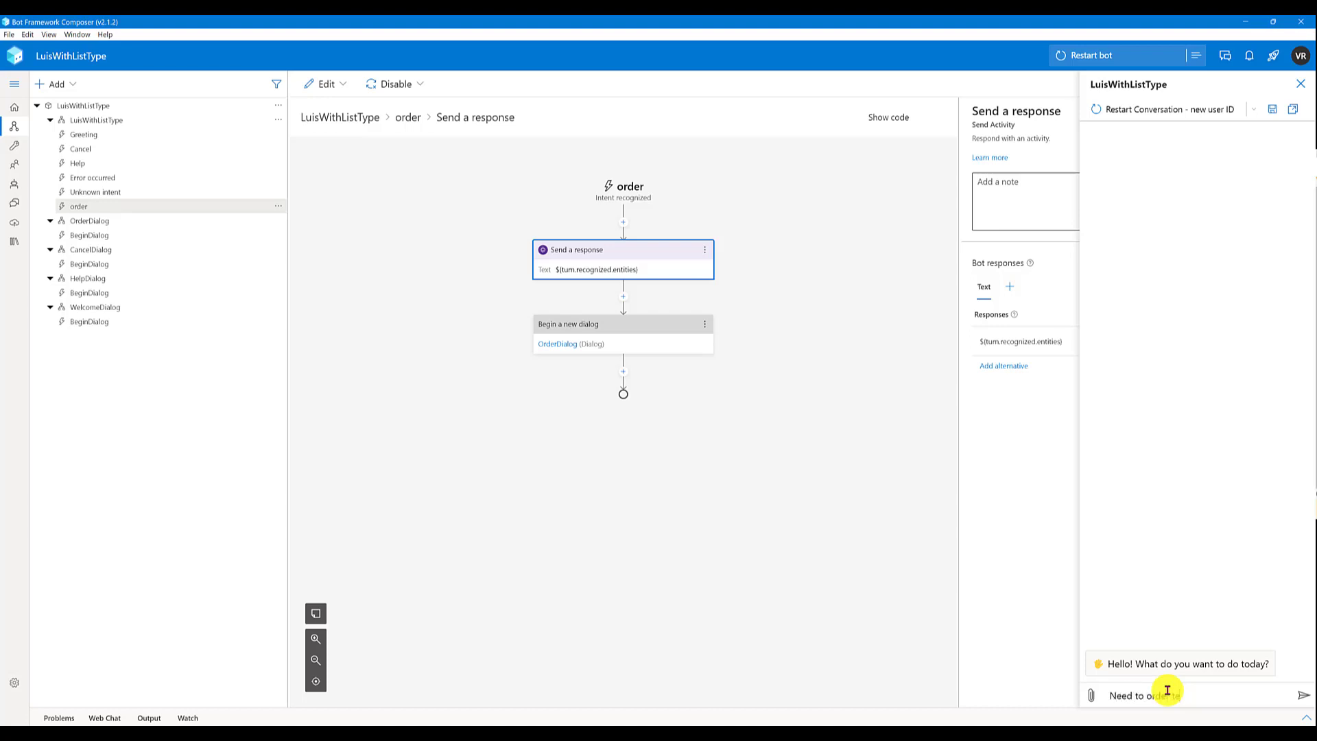
pyautogui.write('e')
pyautogui.press('Return')
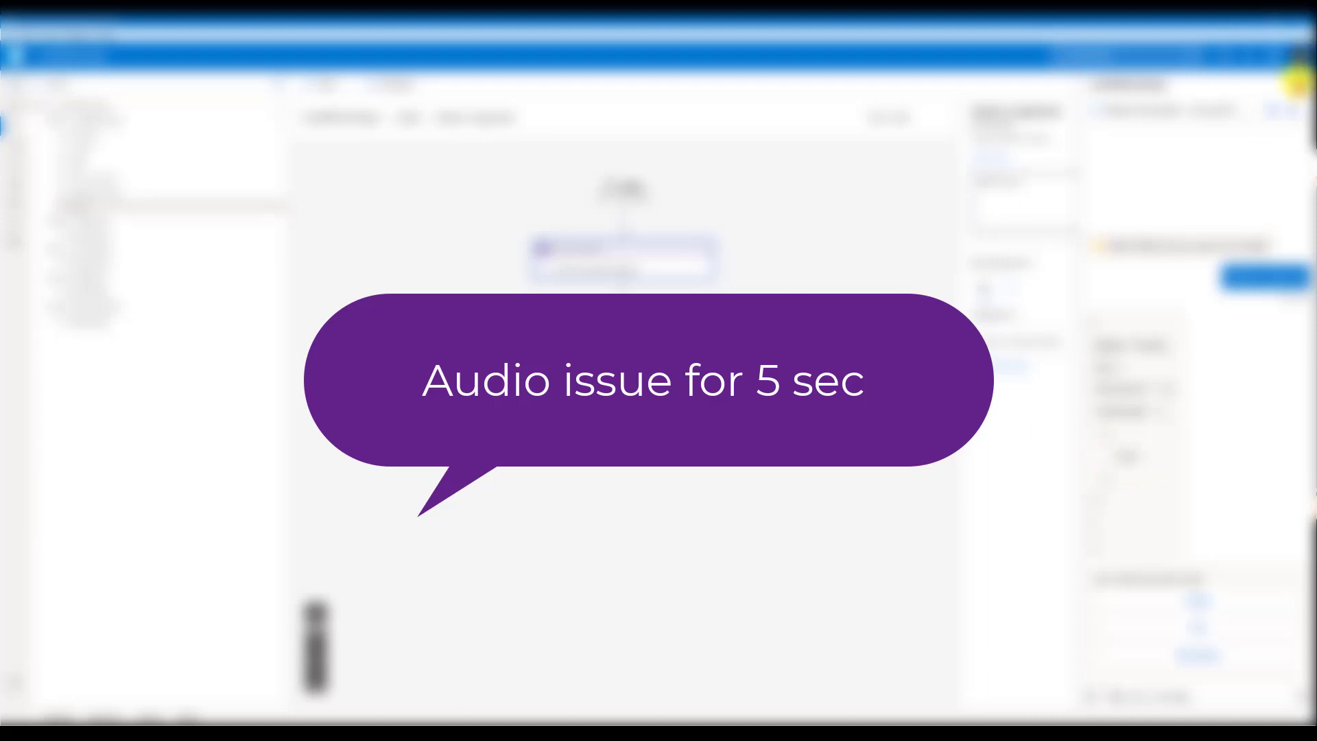
pyautogui.click(1299, 84)
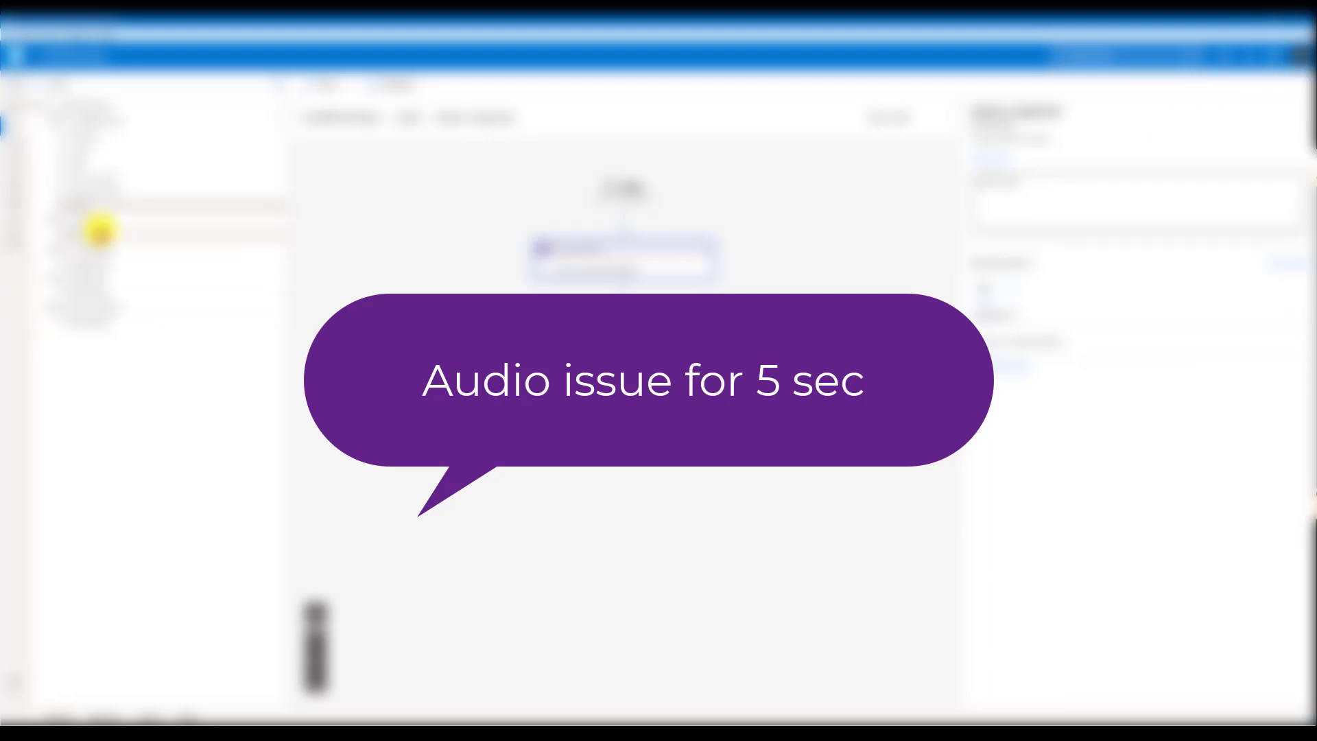
# - Review the entities returned in Web Chat against the action flow of OrderDialog's BeginDialog trigger
pyautogui.click(100, 229)
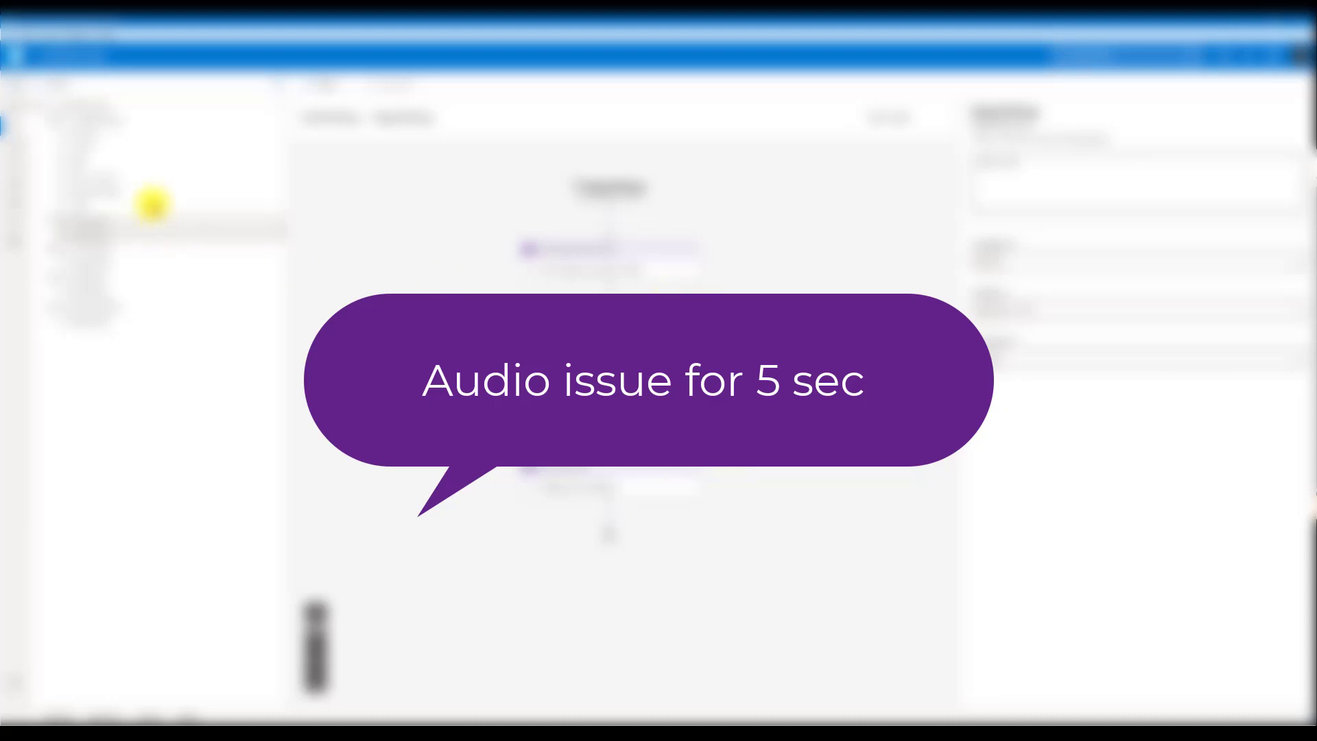
pyautogui.click(1225, 56)
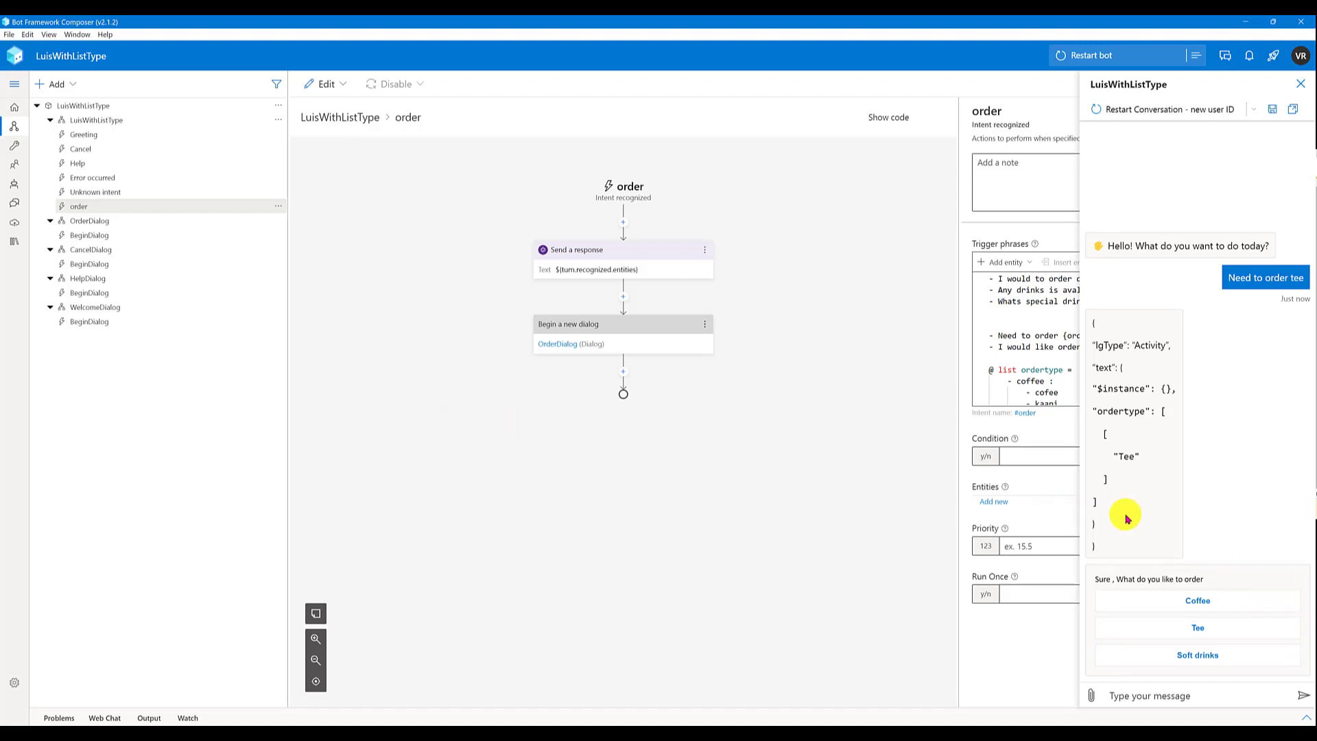
pyautogui.click(88, 230)
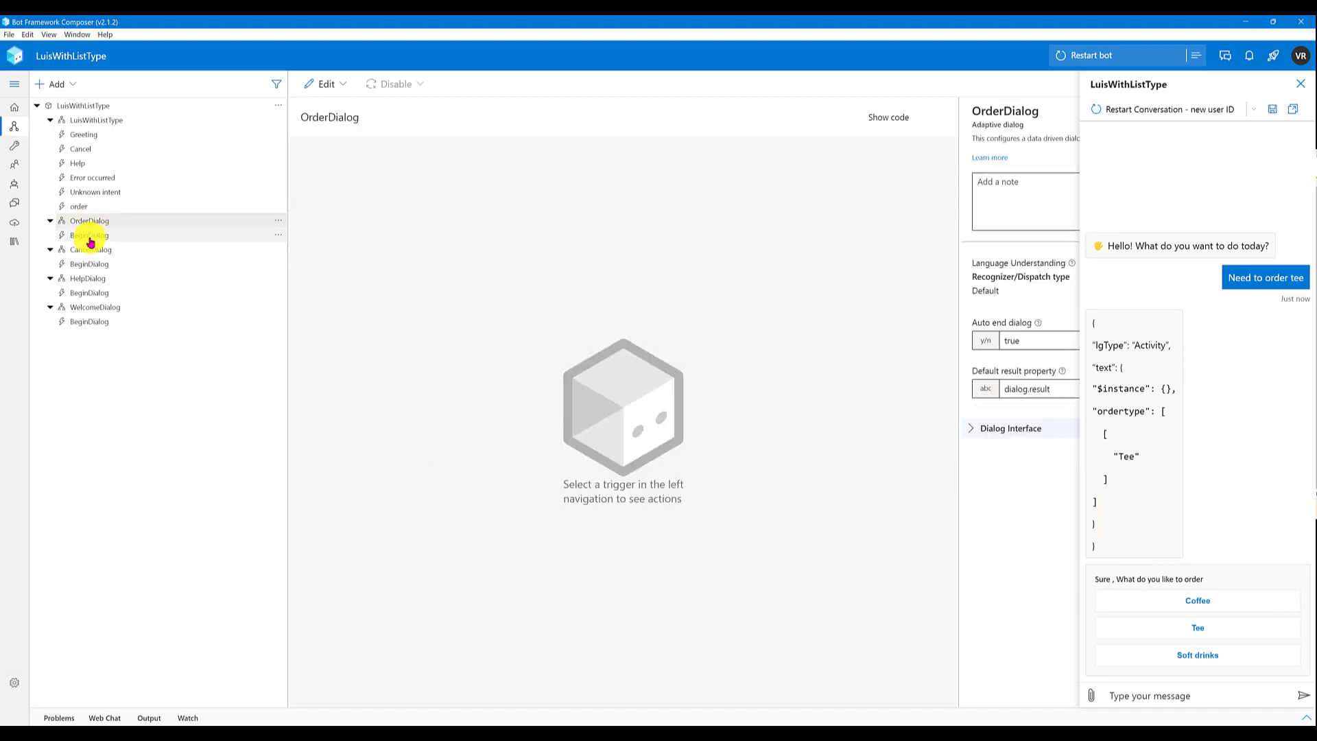
pyautogui.click(90, 235)
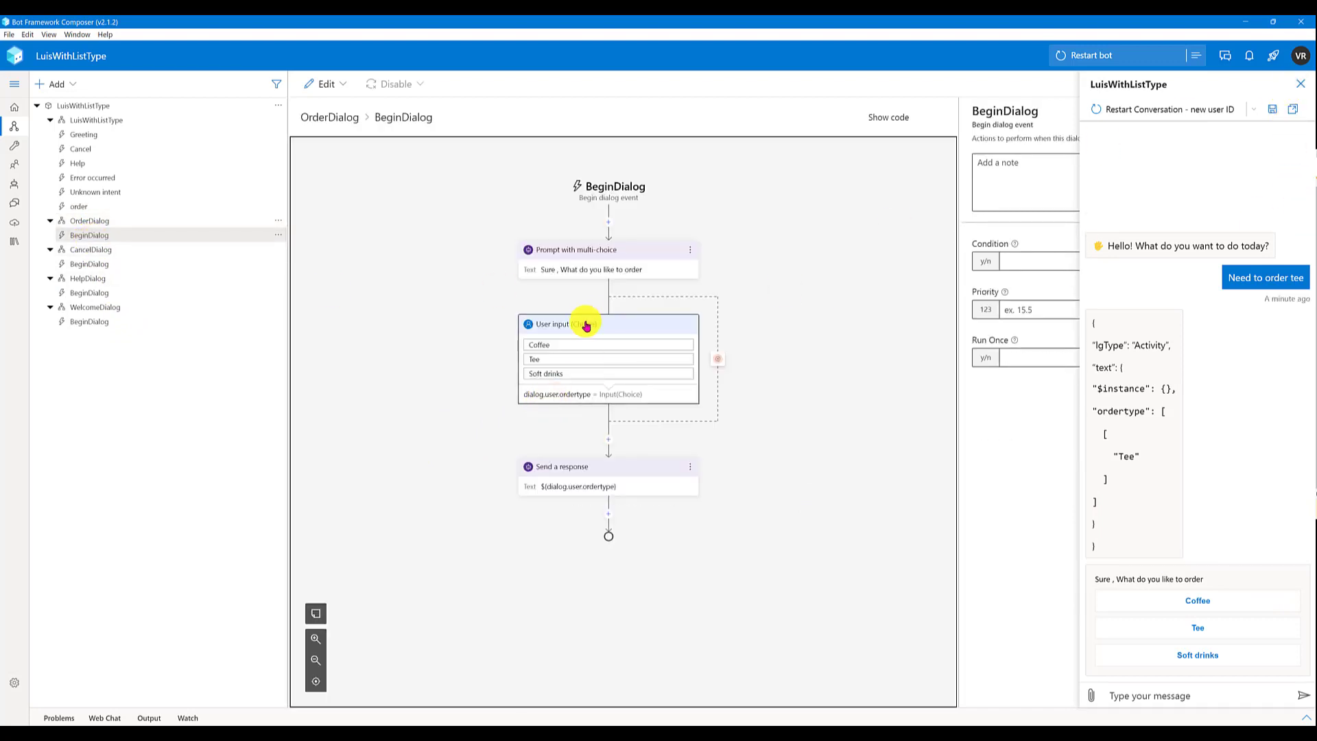
# - Examine the multi-choice prompt's user input property and its prompt configurations
pyautogui.click(539, 396)
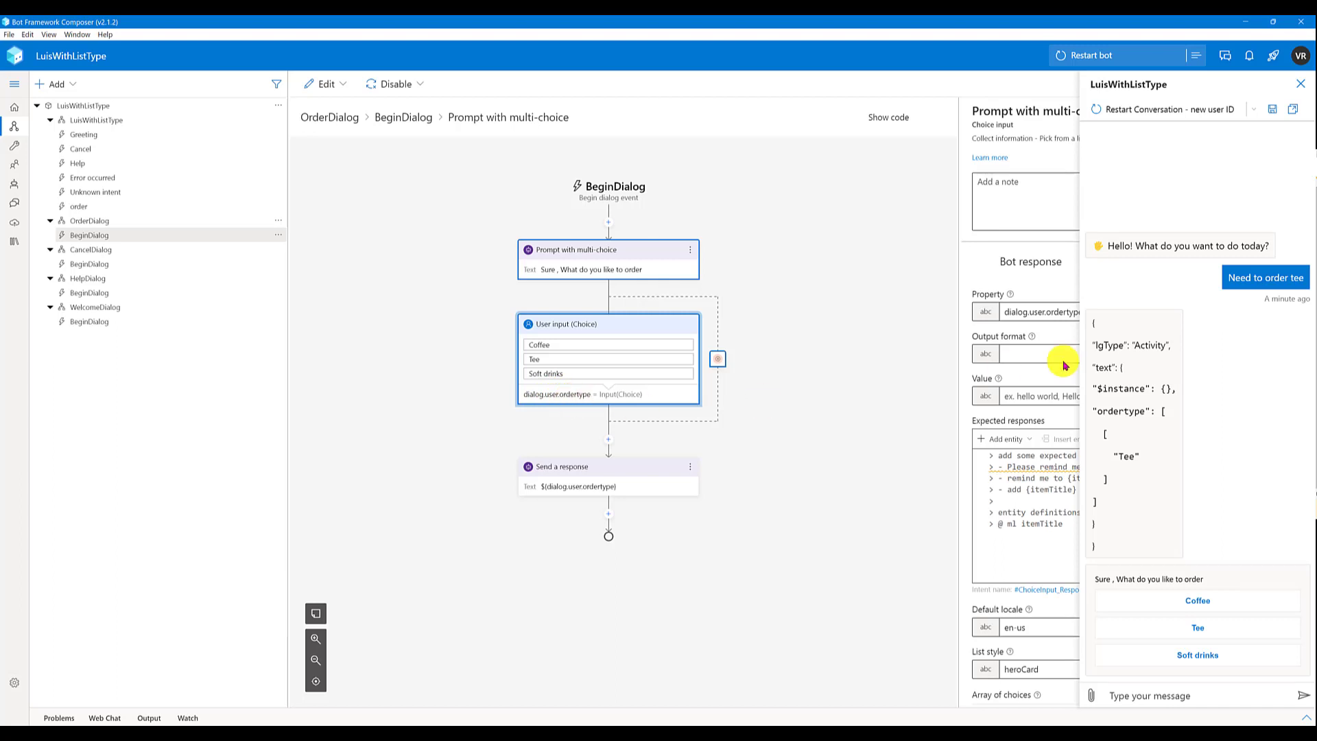
pyautogui.moveTo(1029, 312); pyautogui.dragTo(1087, 317)
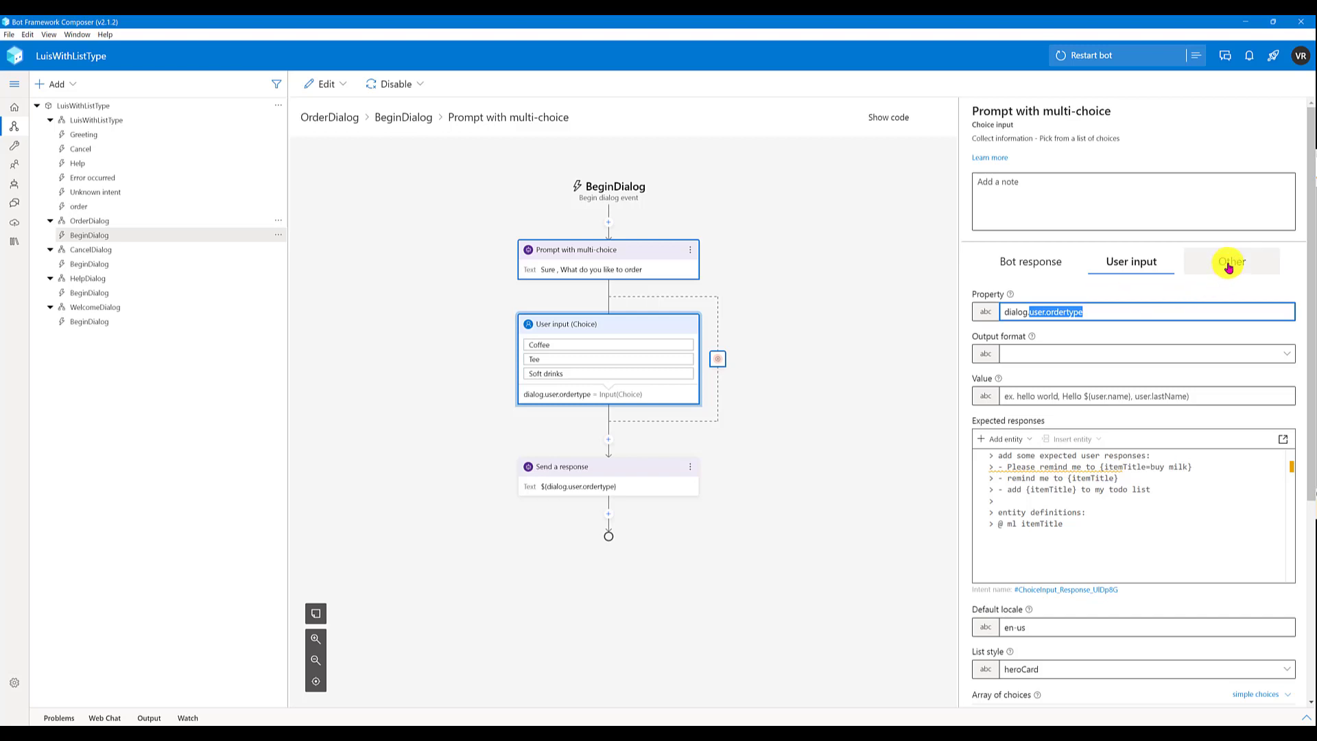
pyautogui.click(1228, 266)
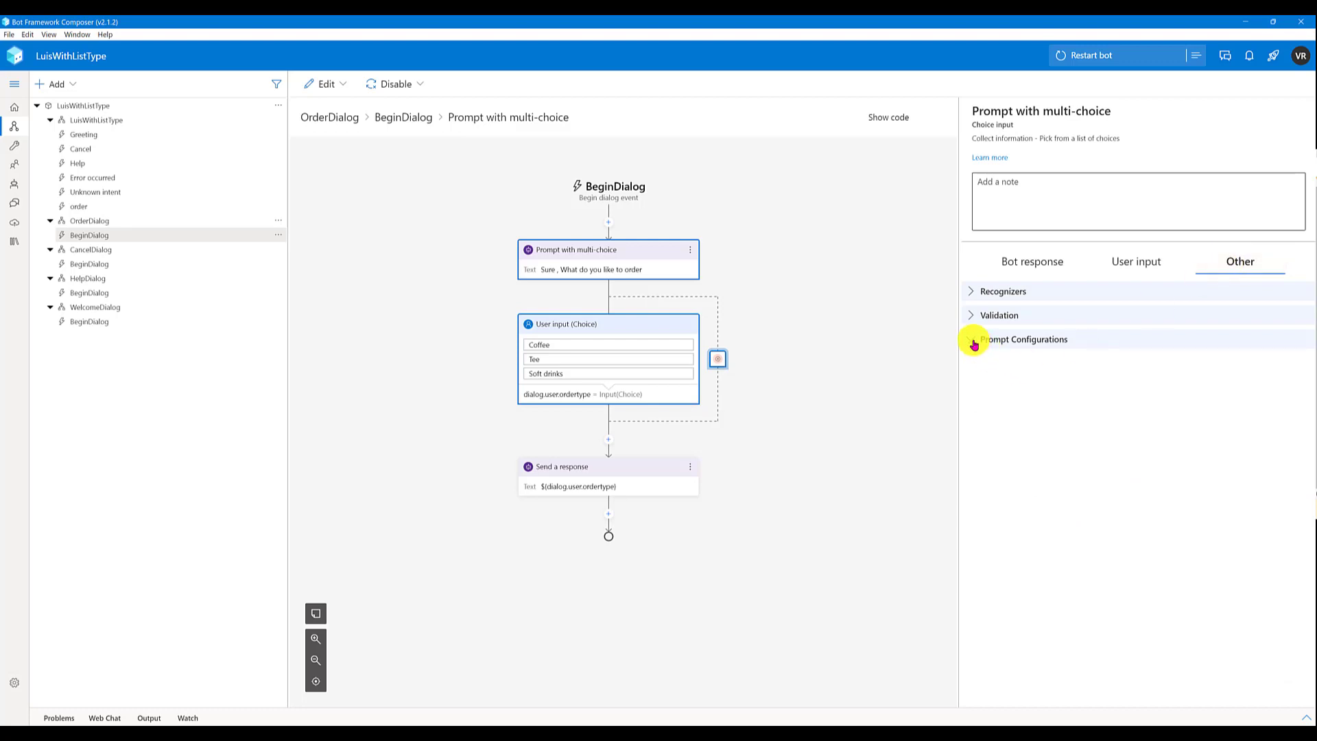
pyautogui.click(974, 343)
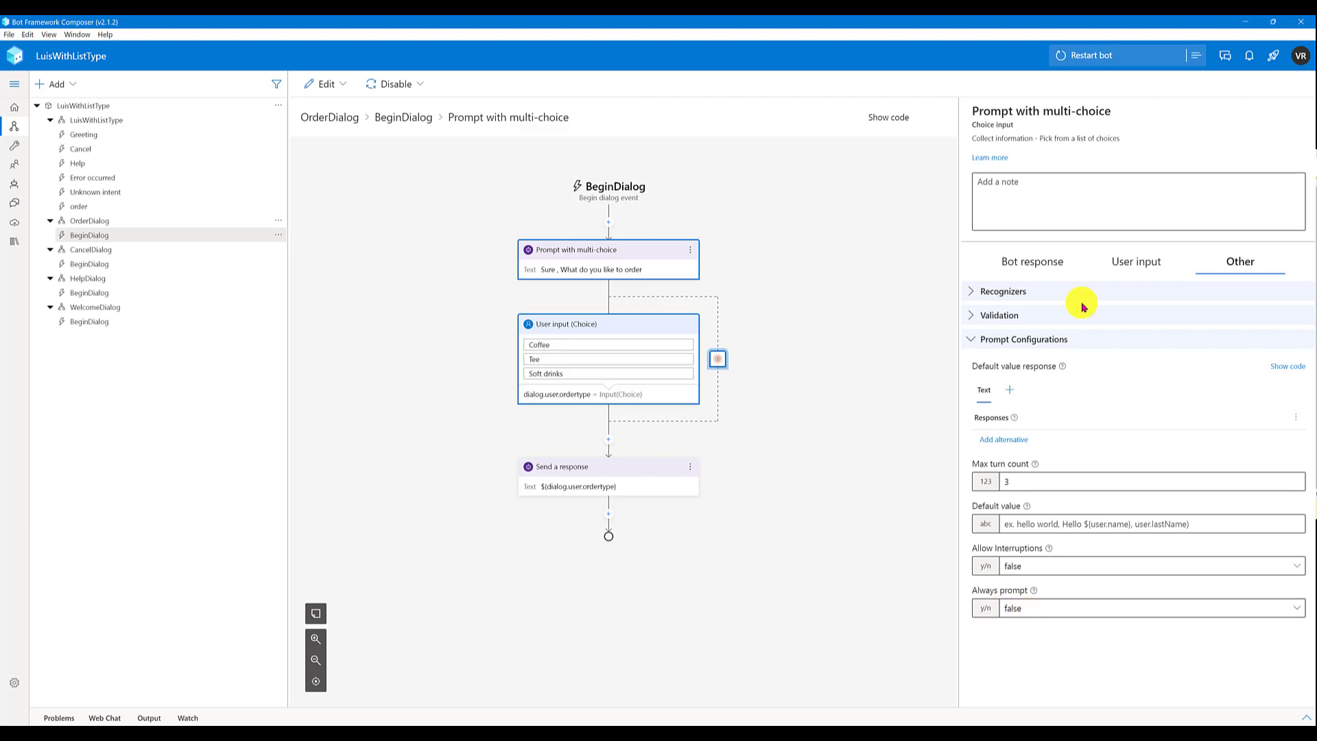
pyautogui.click(1151, 266)
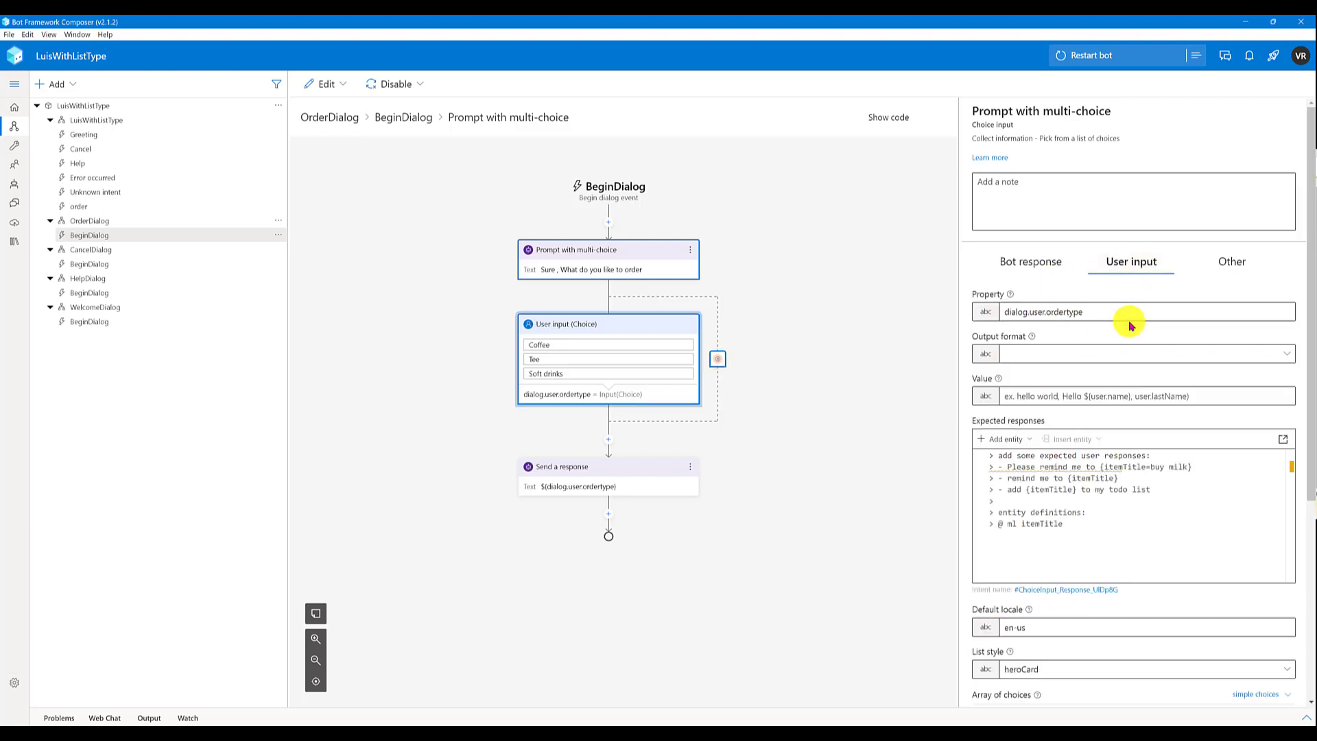
pyautogui.click(91, 223)
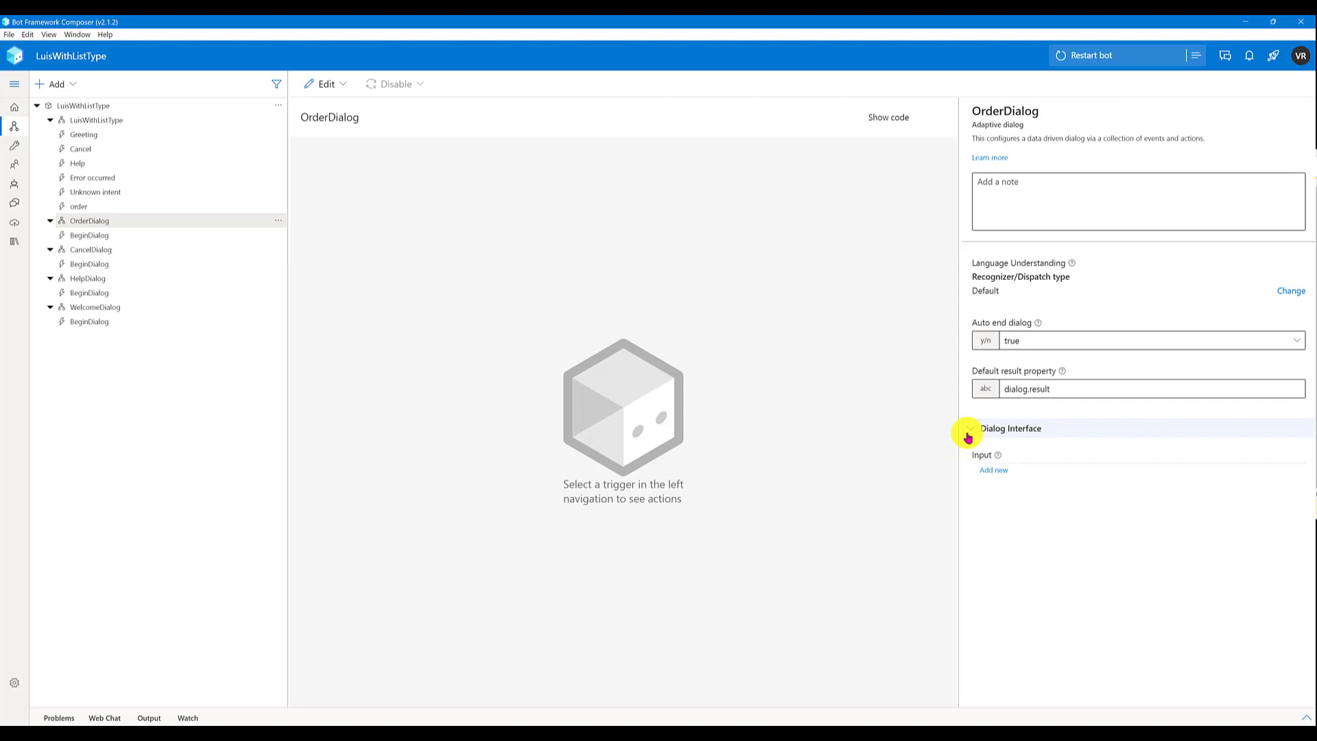
pyautogui.click(994, 470)
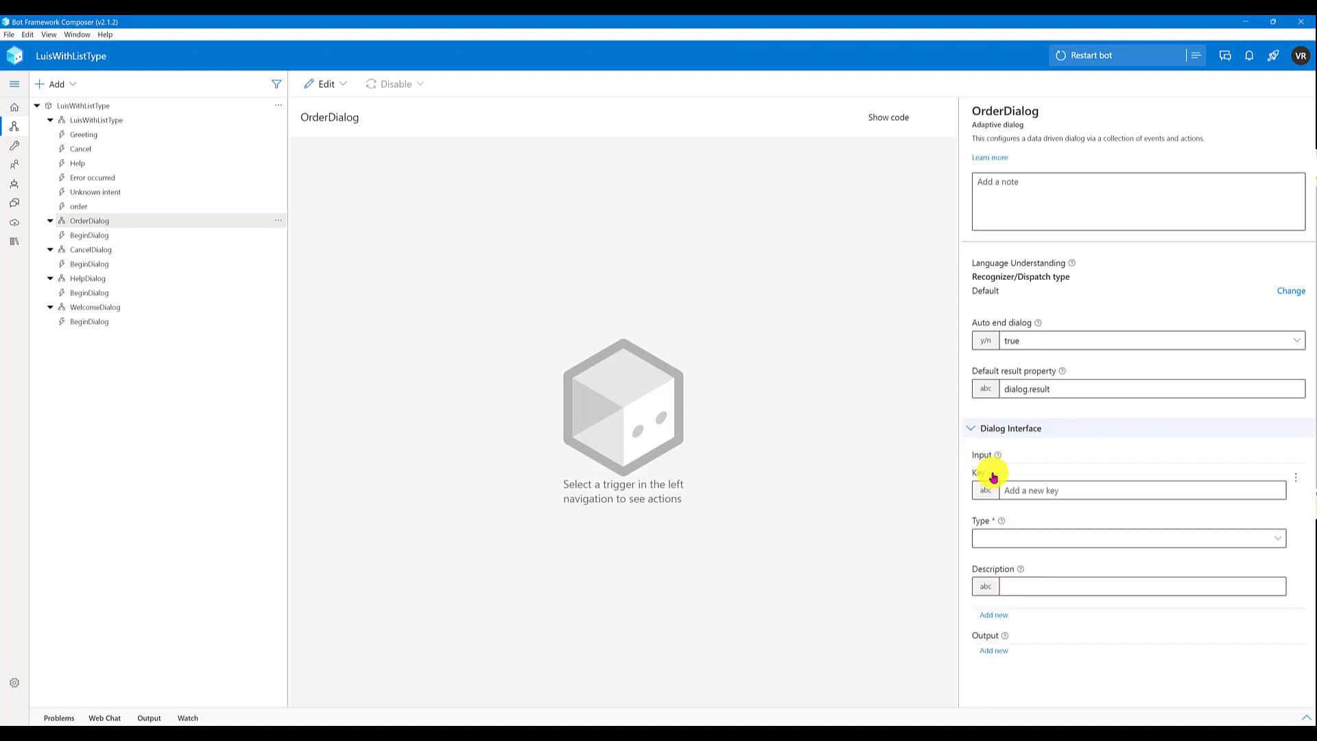
pyautogui.click(1016, 492)
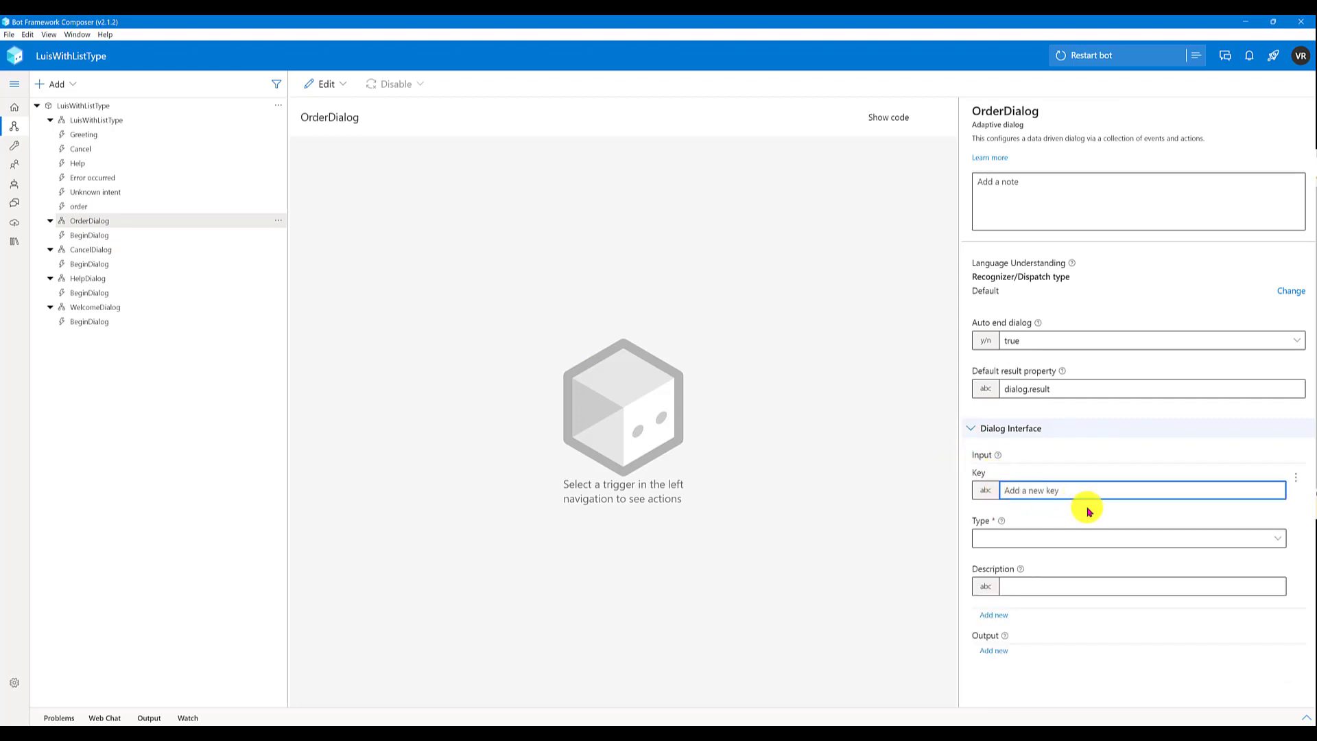
pyautogui.click(116, 235)
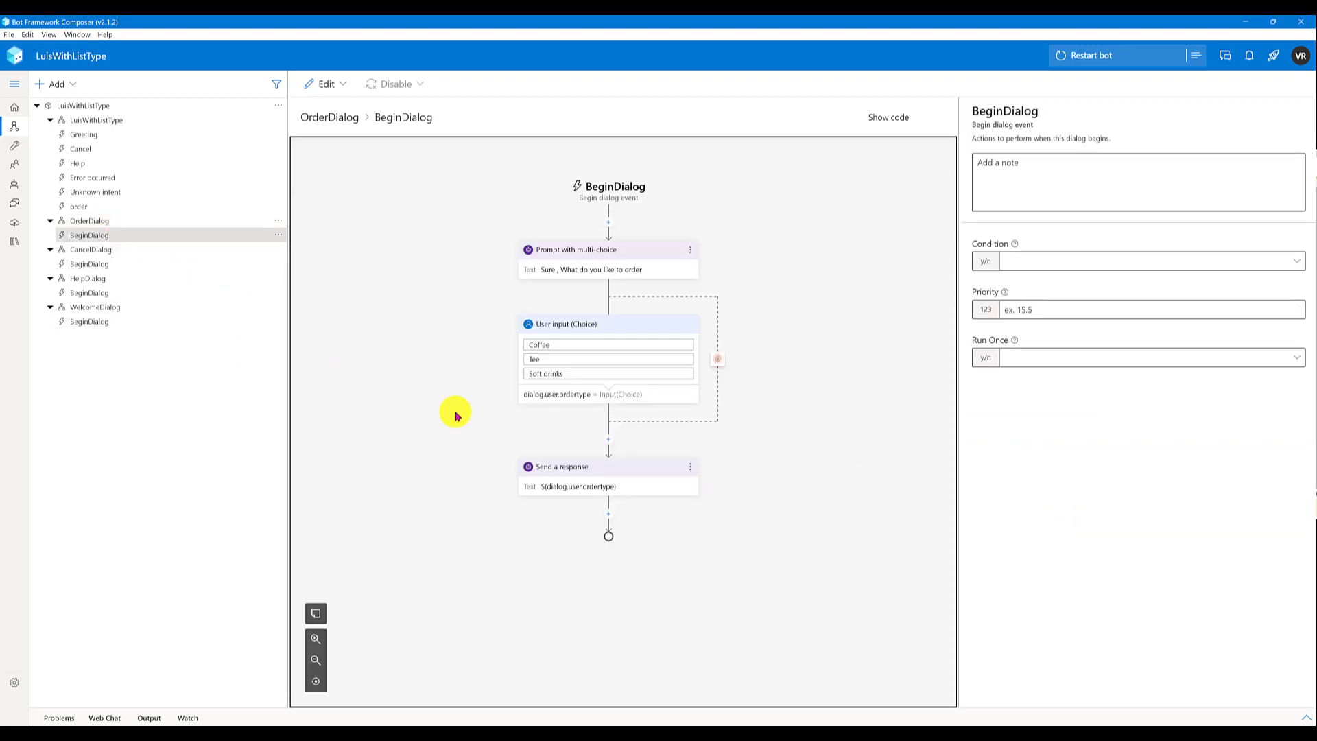
# - Add an input to OrderDialog's dialog interface with the key user.ordertype and the type Array
pyautogui.click(157, 222)
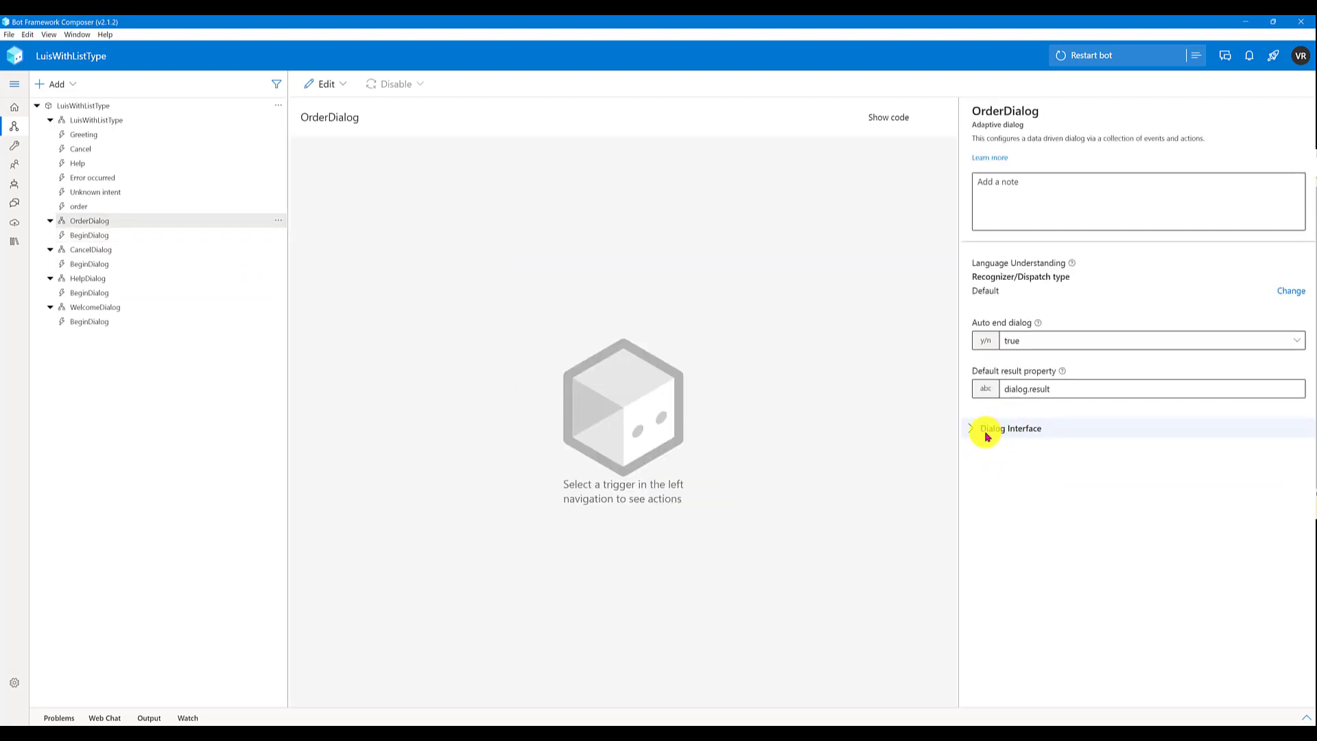
pyautogui.click(985, 432)
pyautogui.click(1032, 490)
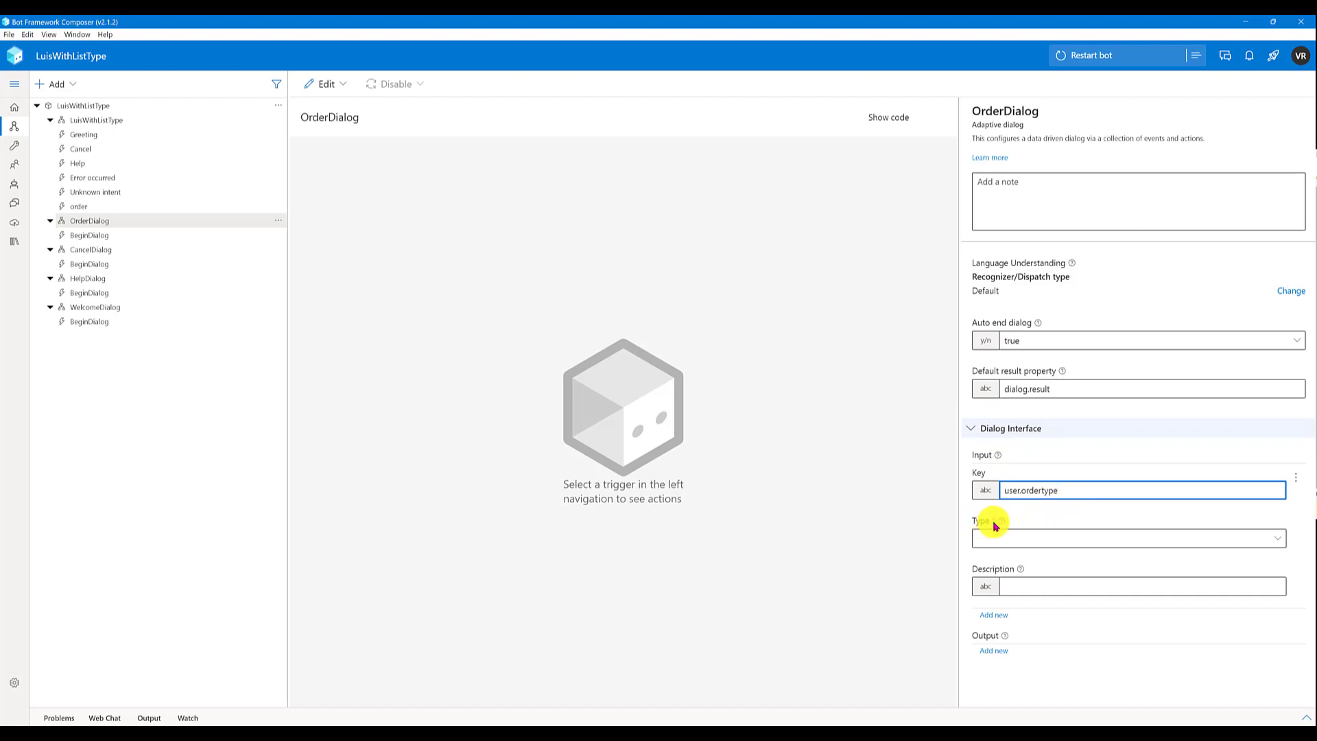
pyautogui.click(1013, 539)
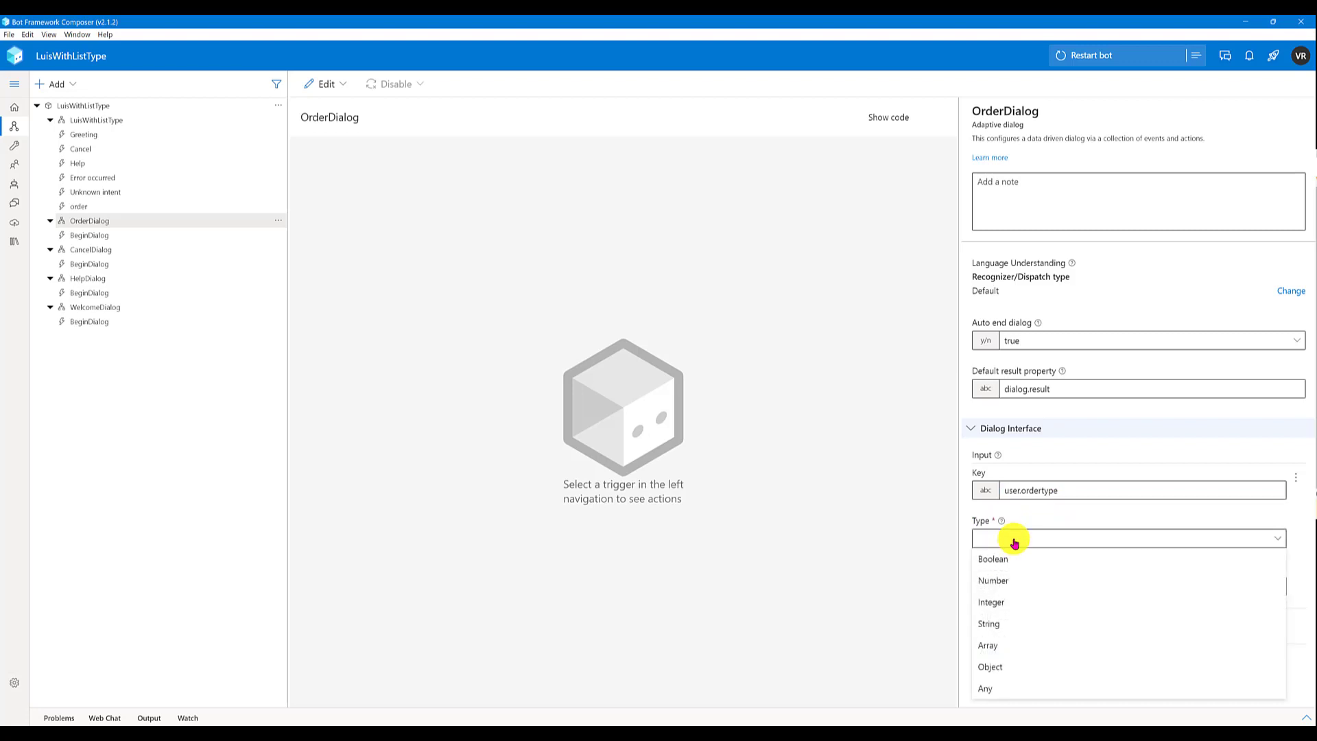
pyautogui.click(1004, 648)
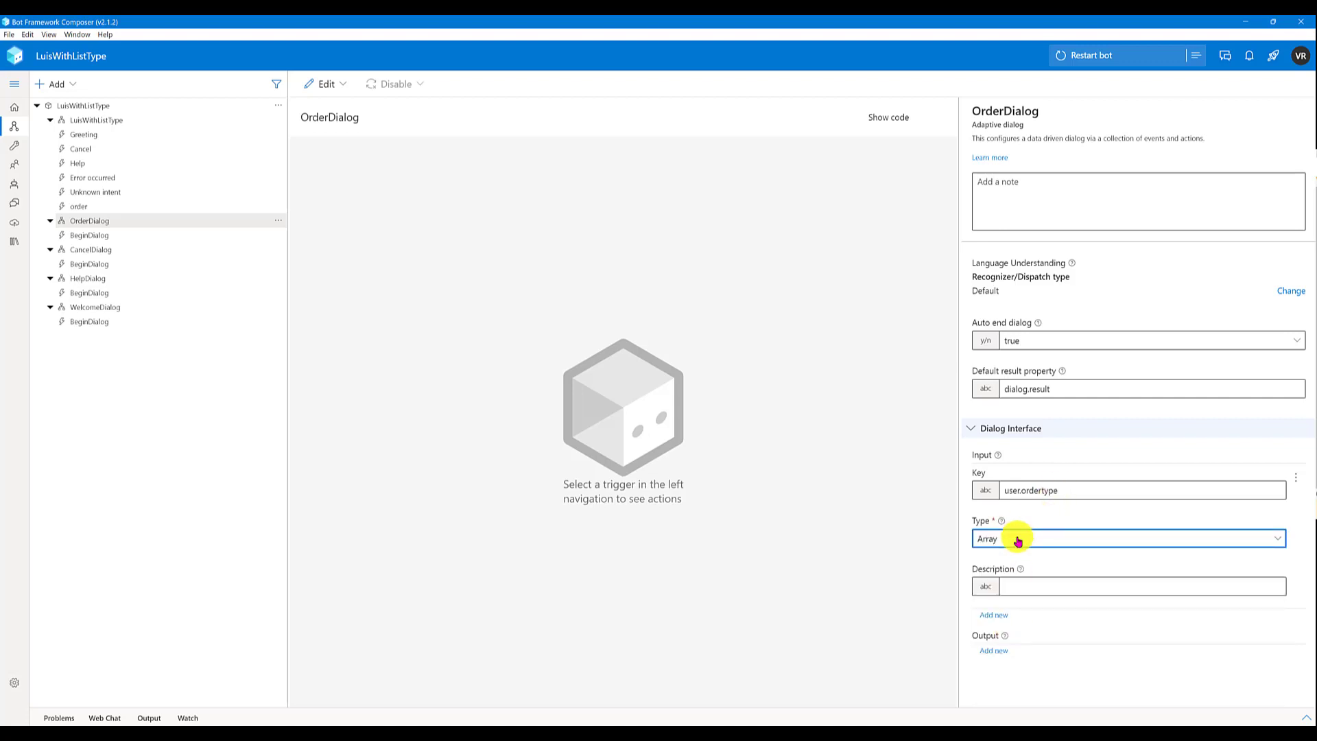
pyautogui.click(1225, 58)
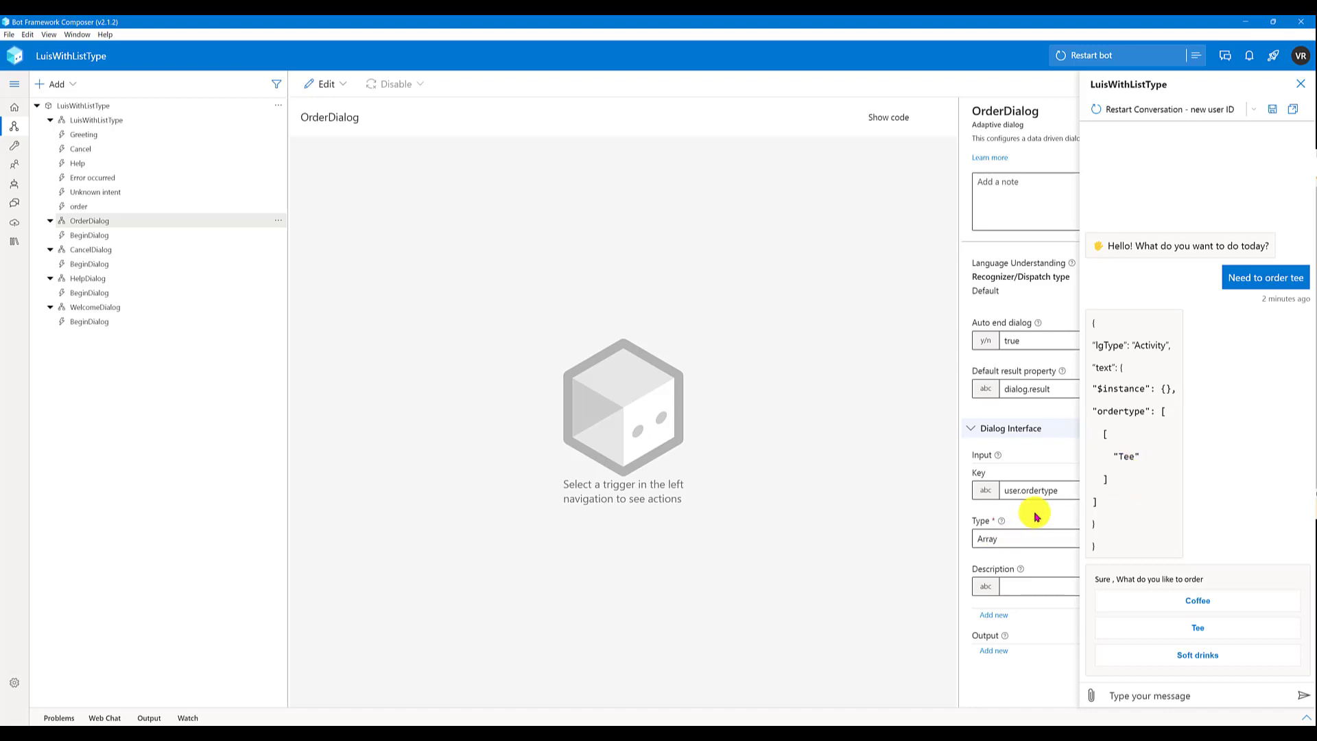
pyautogui.click(1300, 84)
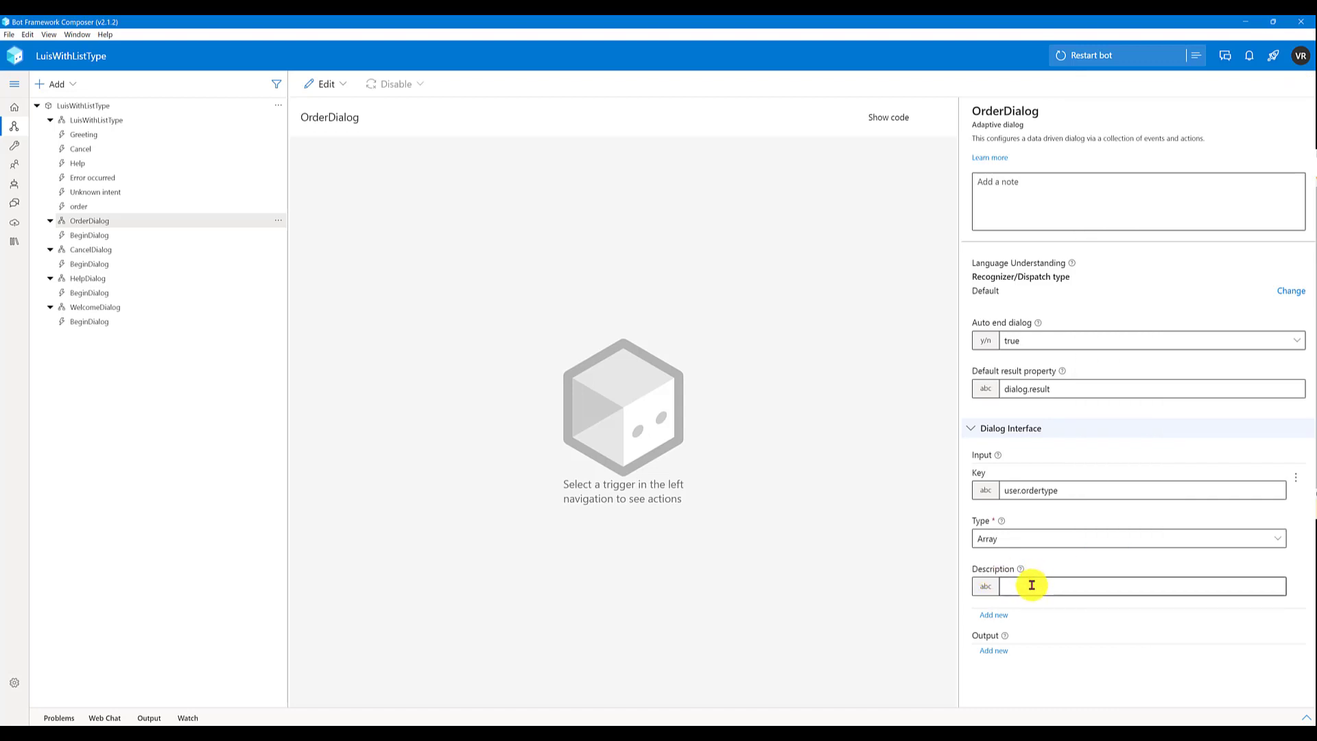
pyautogui.click(1059, 585)
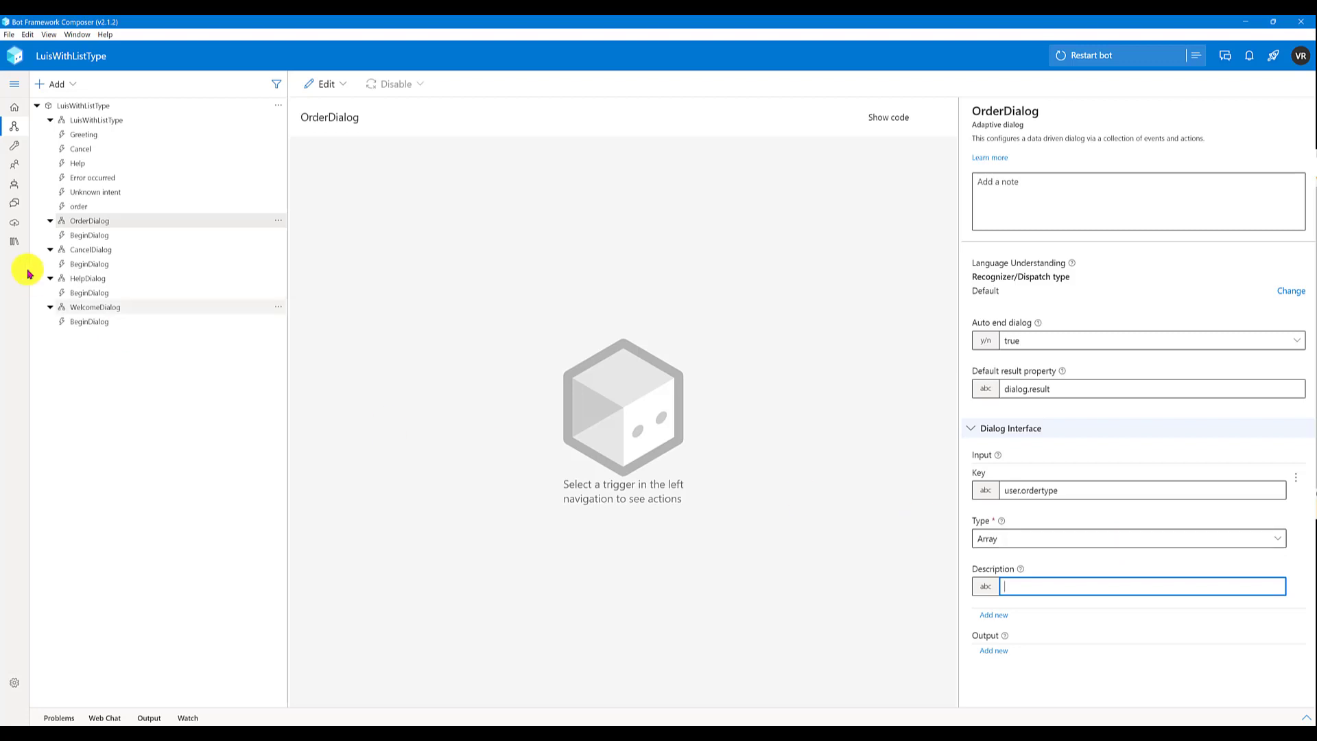
# - Review the options of the order trigger's OrderDialog call against OrderDialog's BeginDialog flow and its dialog interface input
pyautogui.click(76, 207)
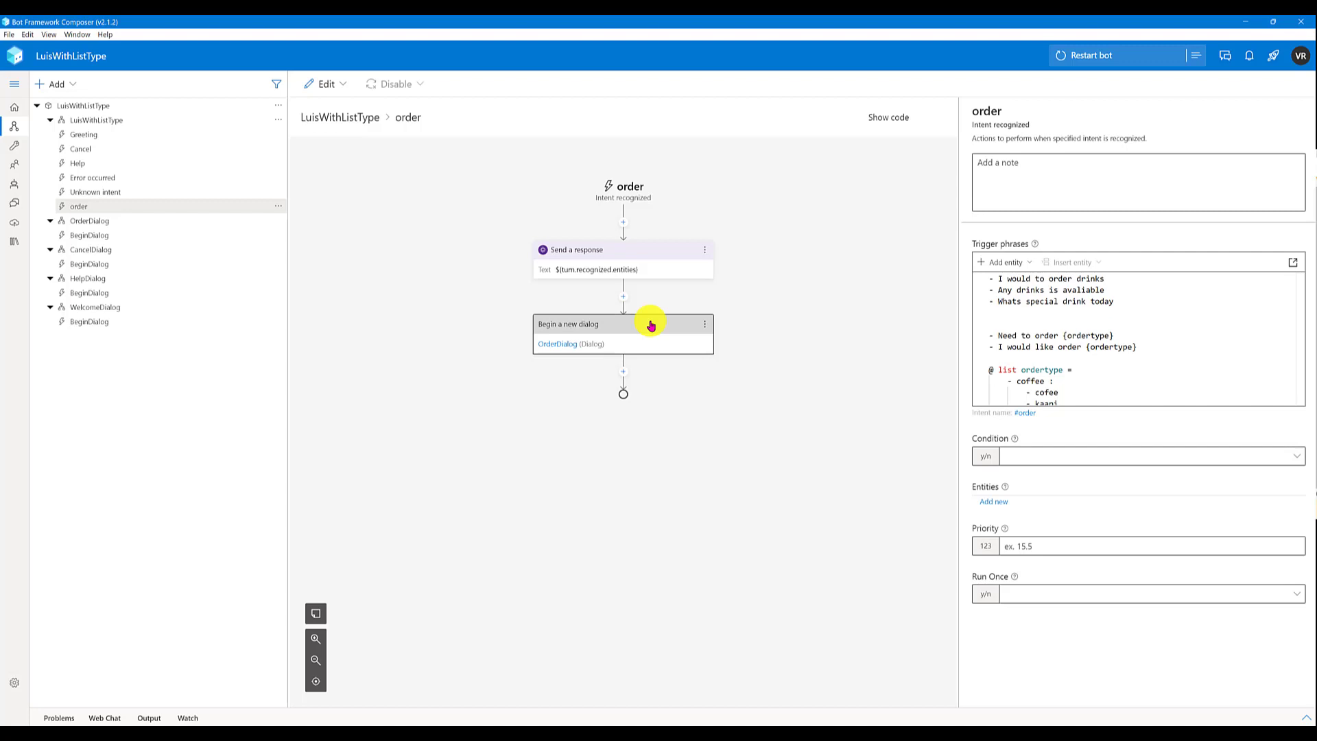
pyautogui.click(651, 325)
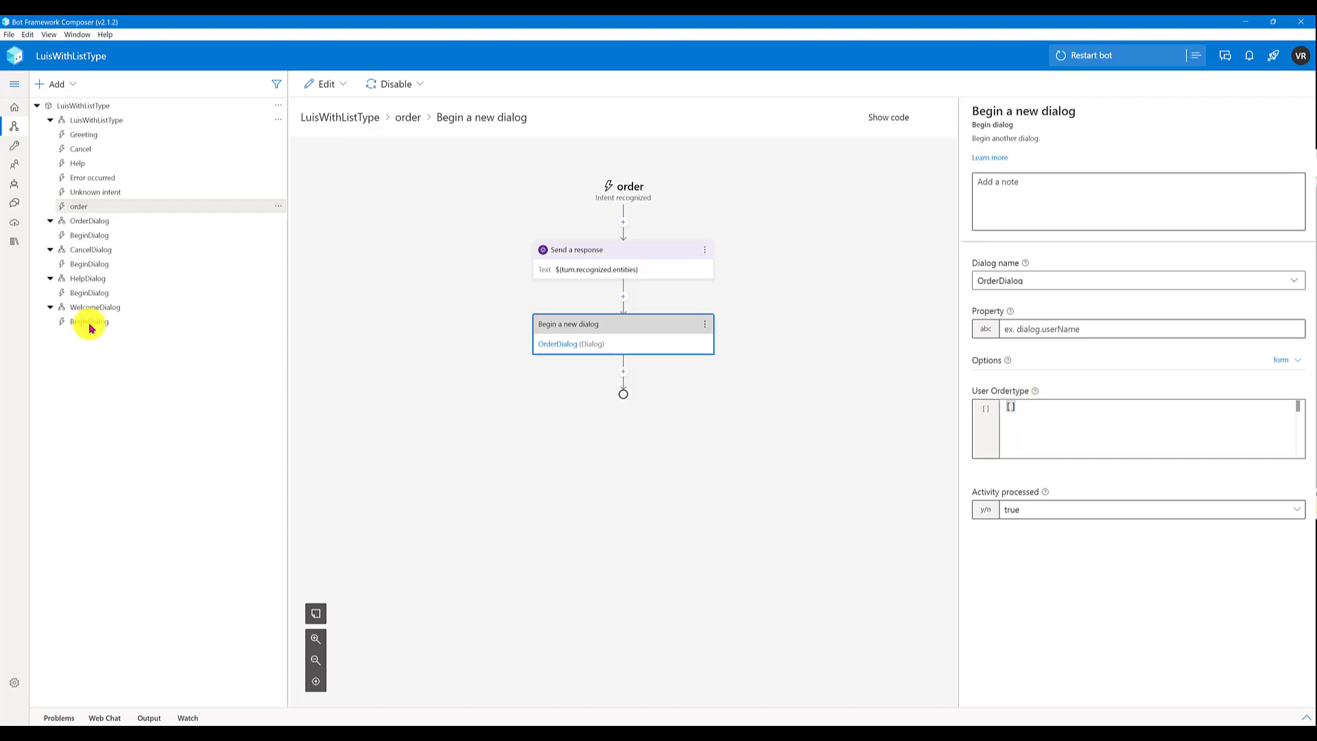
pyautogui.click(87, 236)
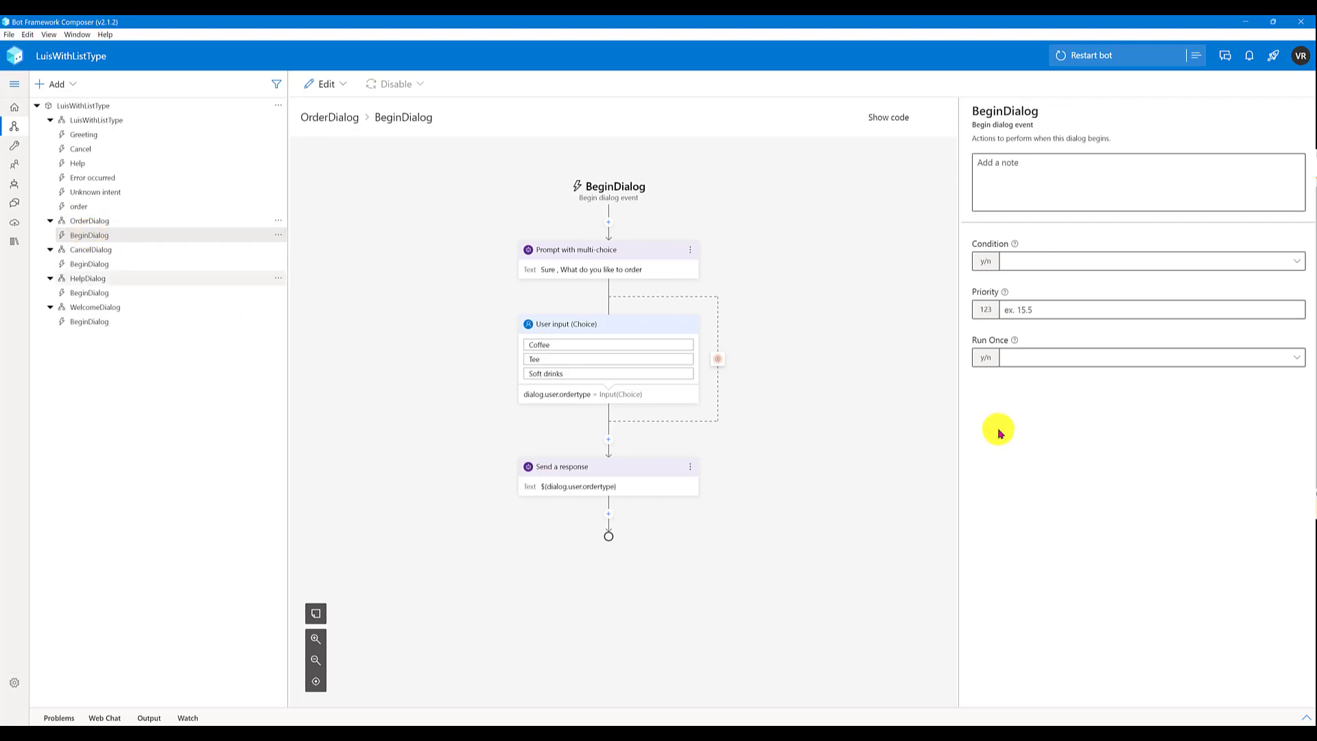
pyautogui.click(164, 220)
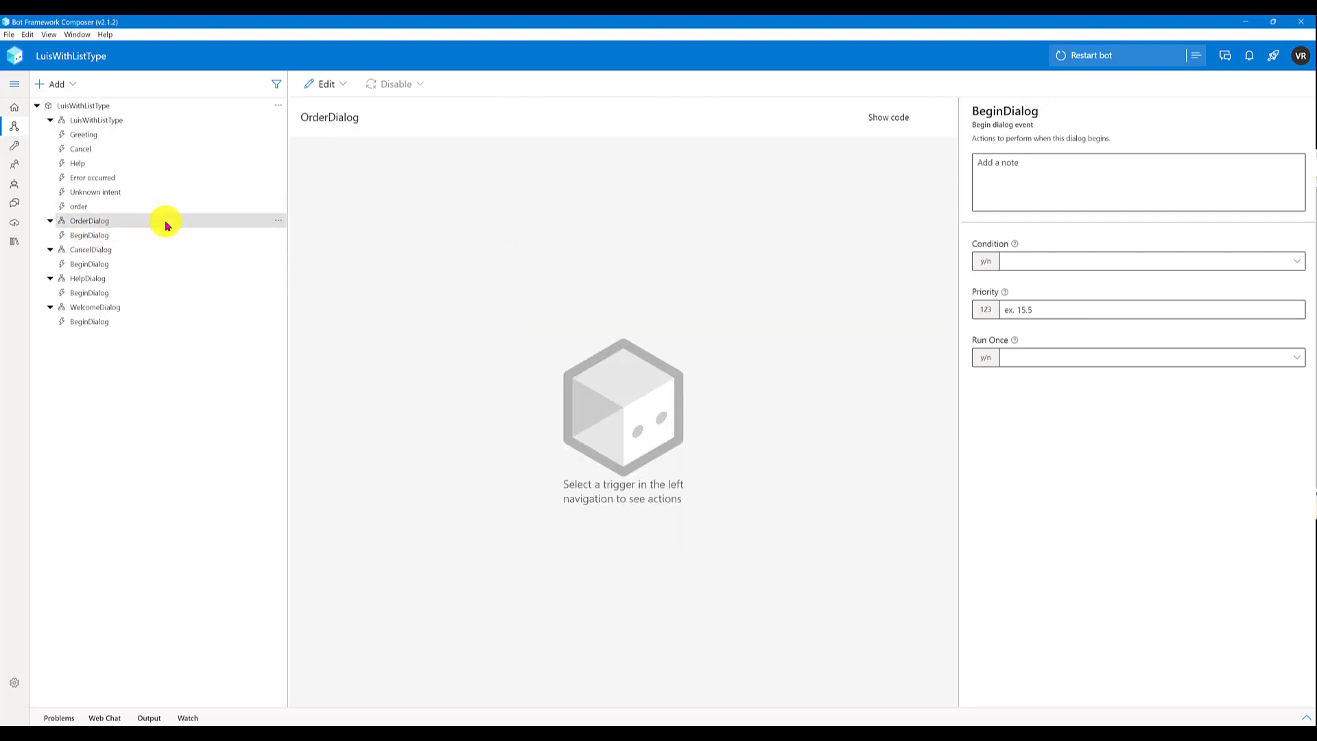
pyautogui.click(1014, 428)
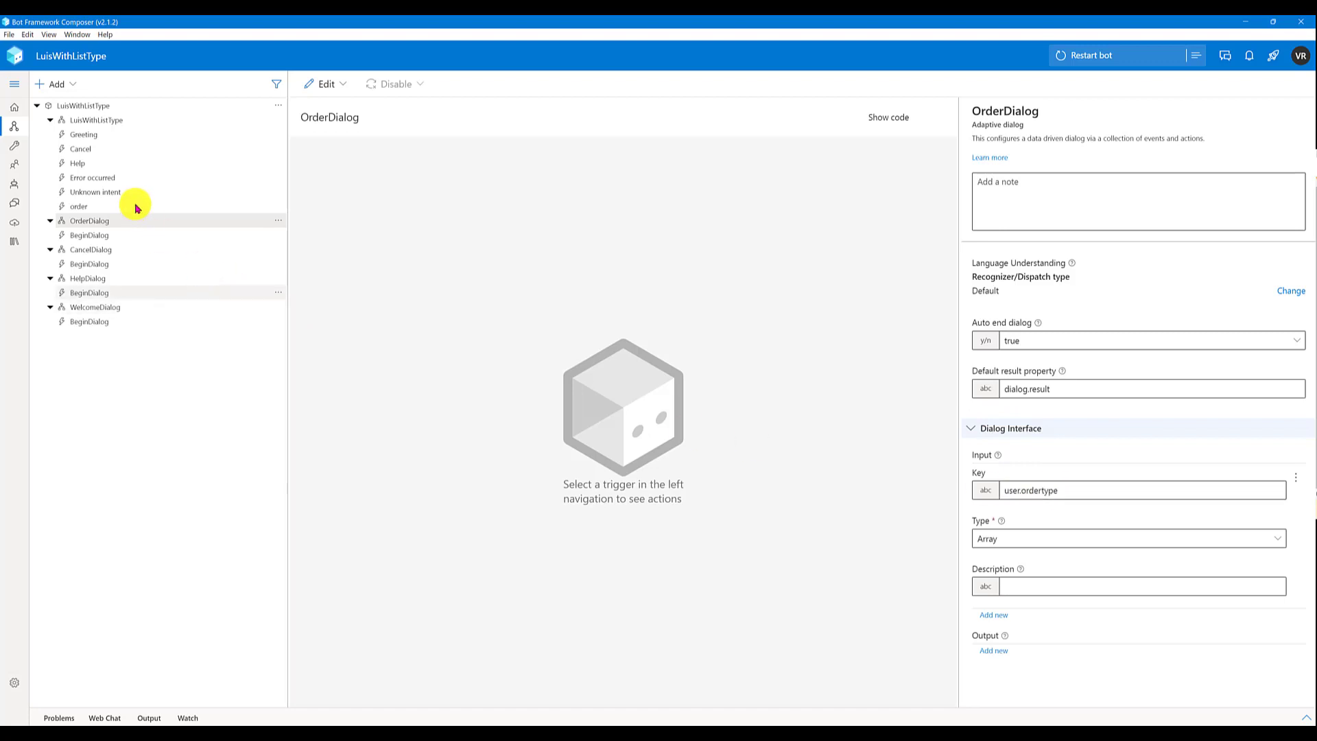
pyautogui.click(137, 206)
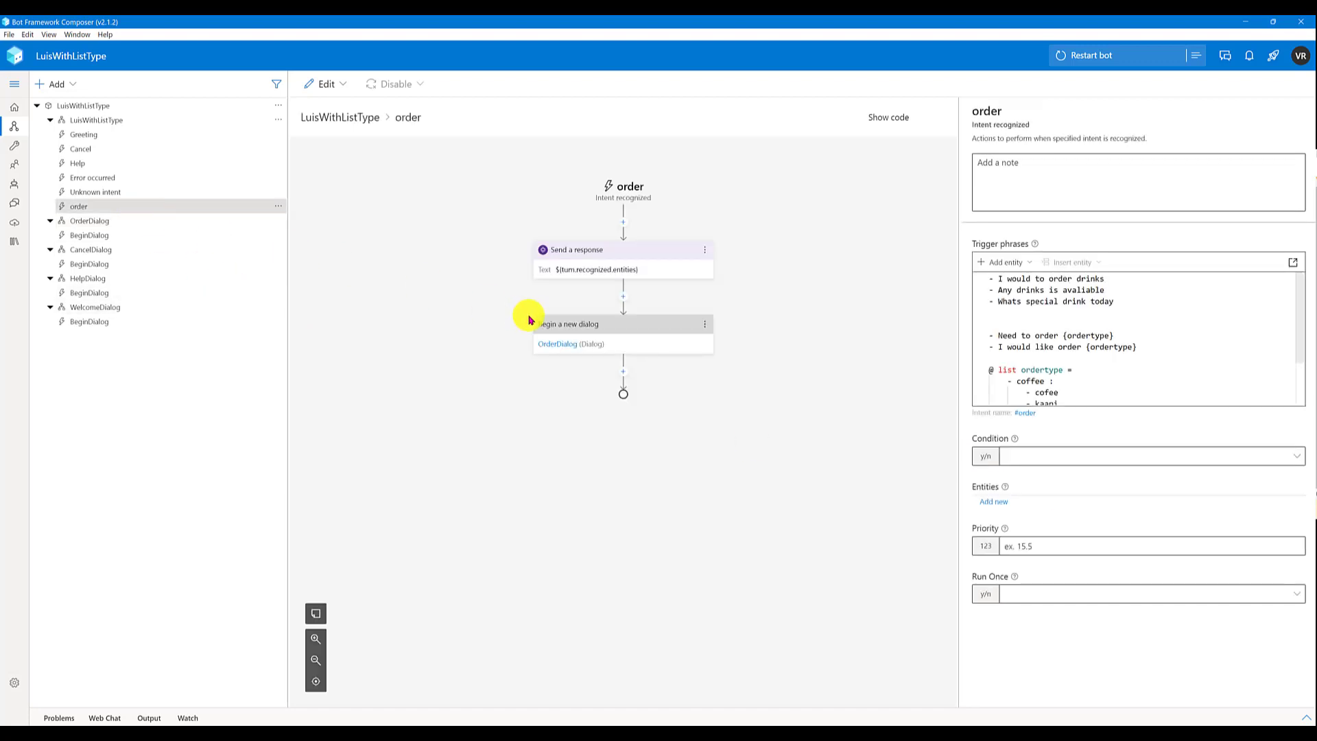
pyautogui.click(626, 335)
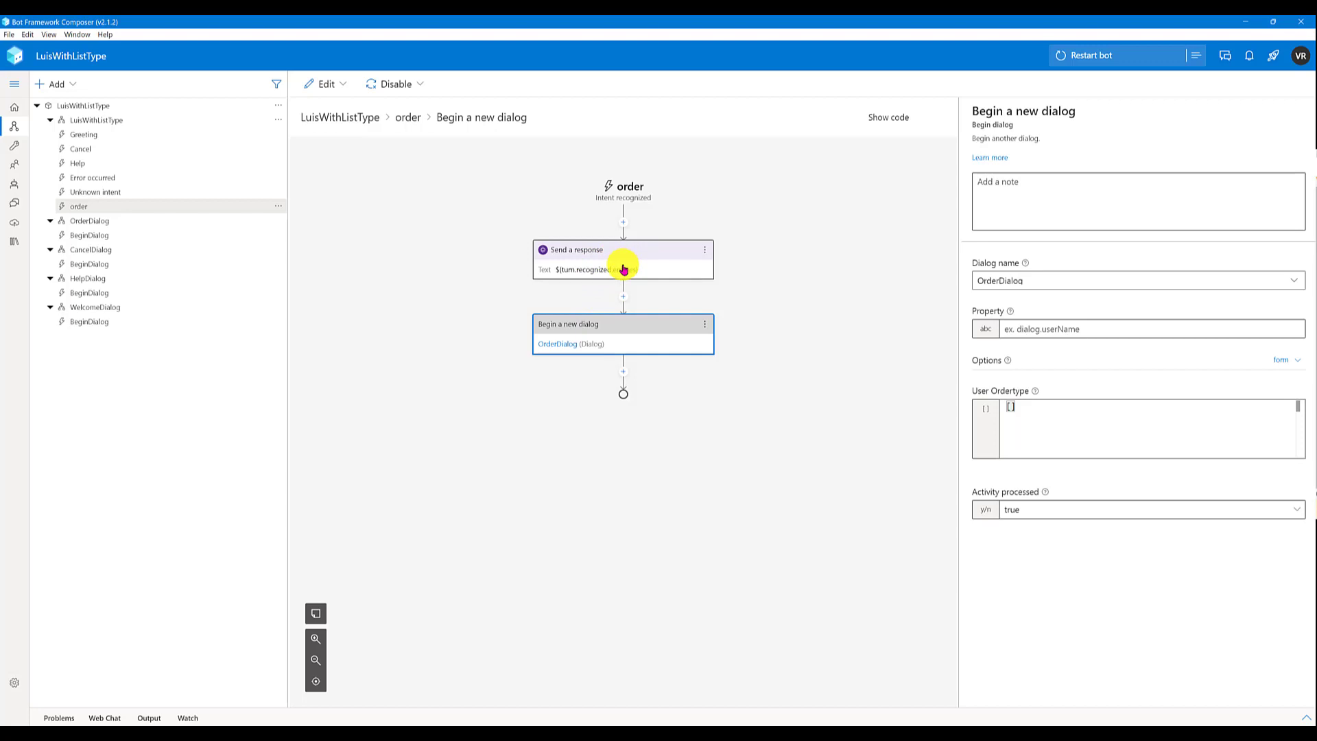
# - Set the OrderDialog call's User Ordertype option to the expression =turn.recognized.entities.ordertype and restart the bot
pyautogui.click(1225, 58)
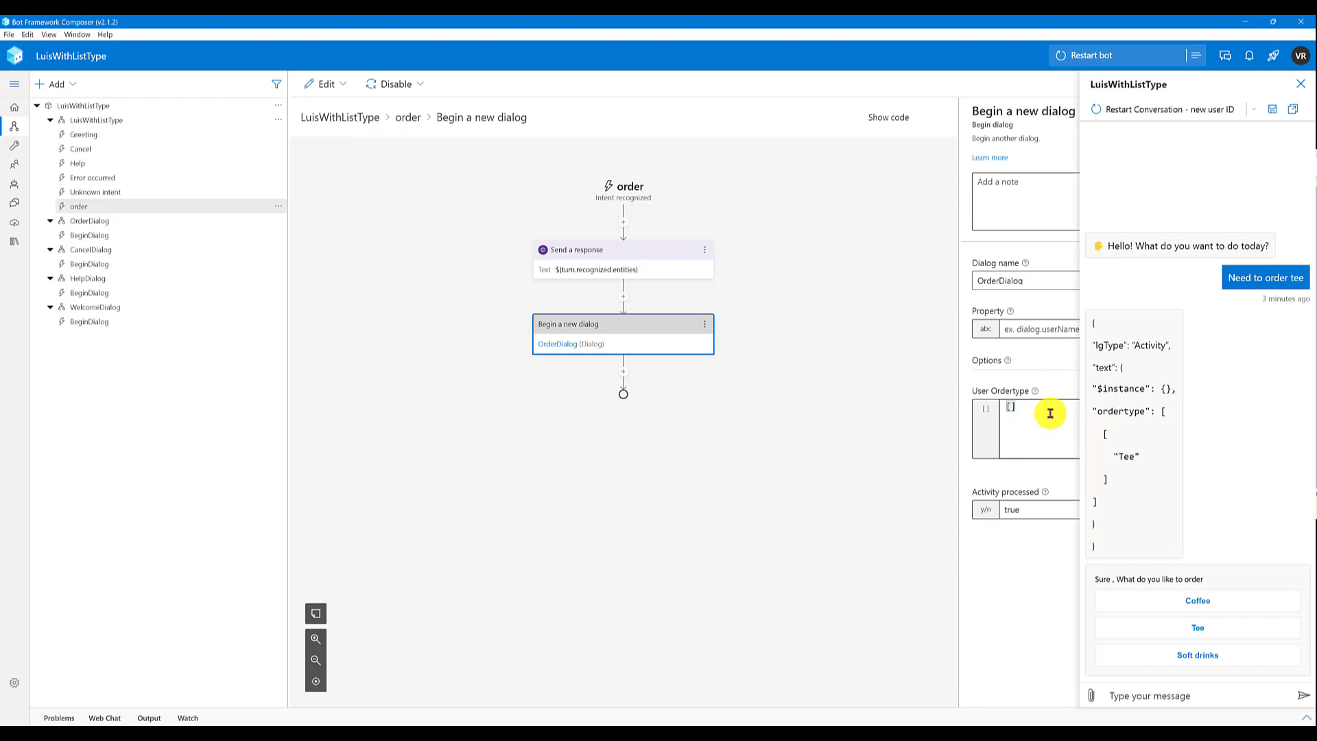
pyautogui.click(1022, 411)
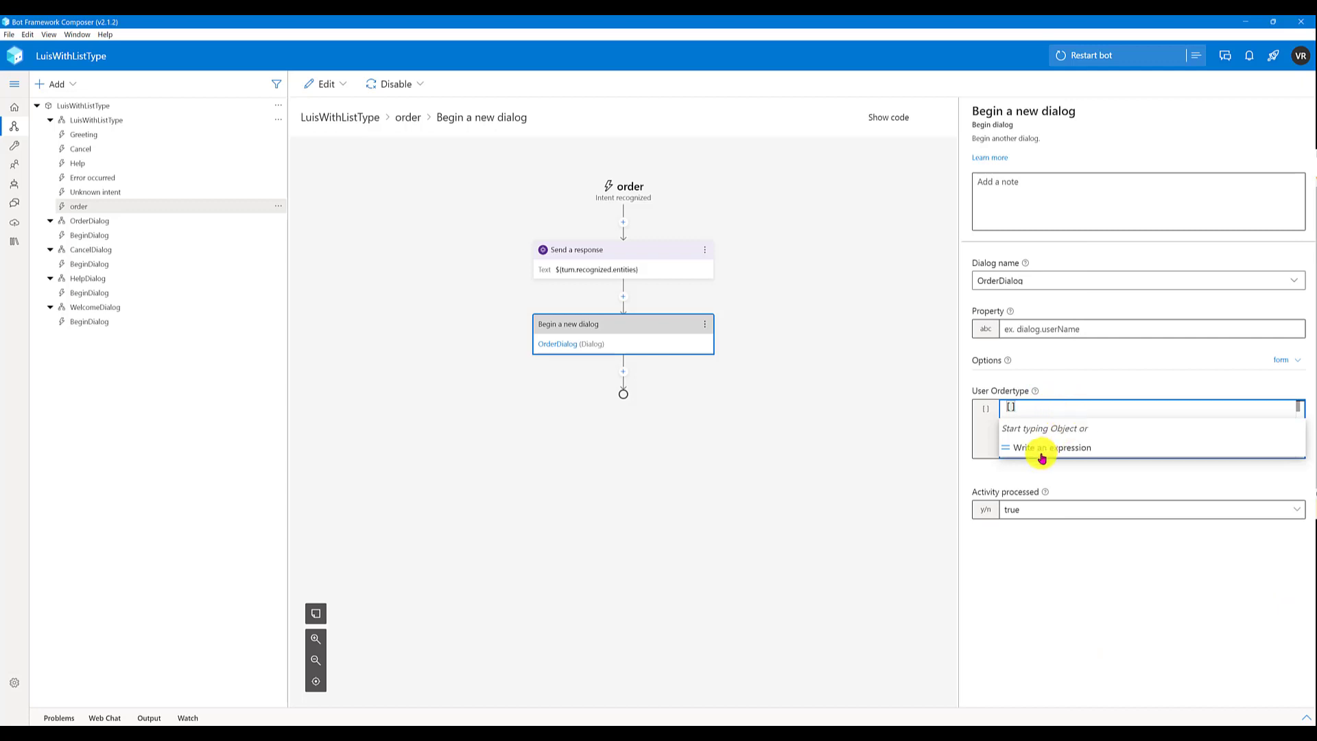
pyautogui.click(1042, 459)
pyautogui.write('=turn.recognized.entities.ordertype')
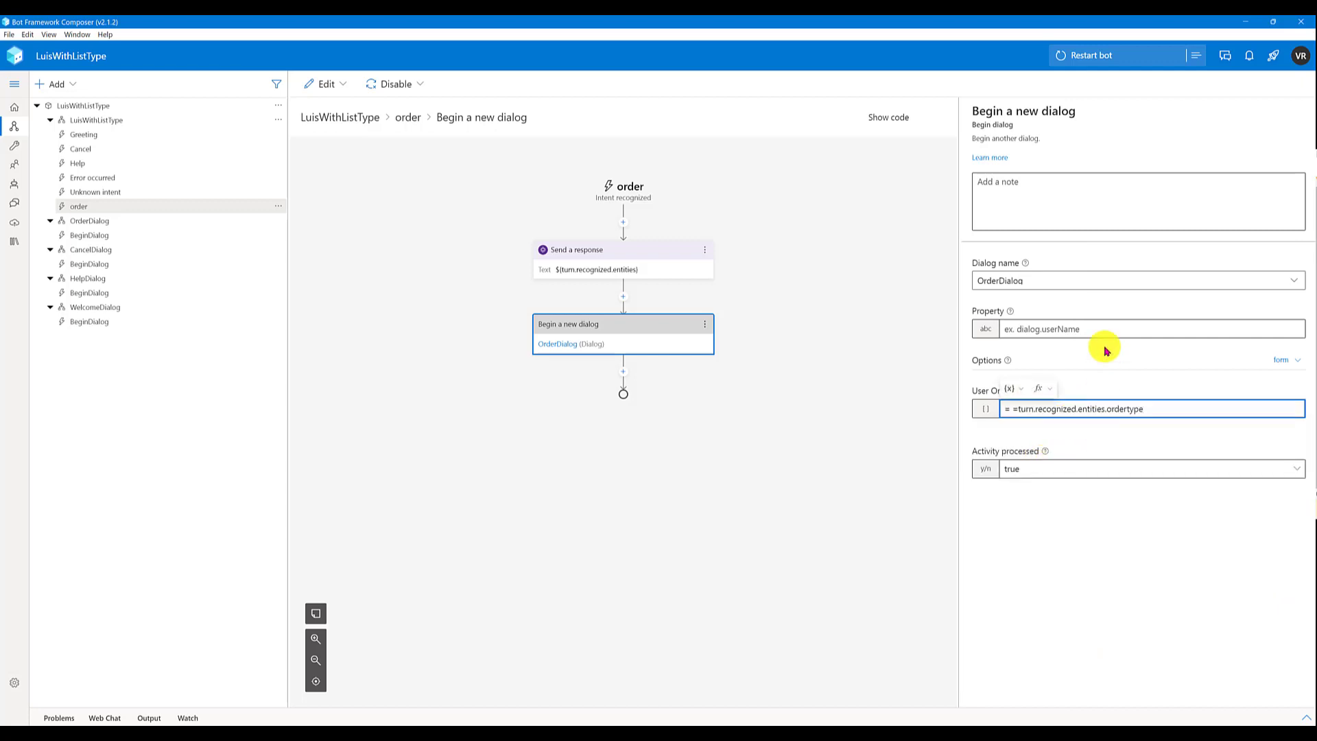
pyautogui.click(1092, 56)
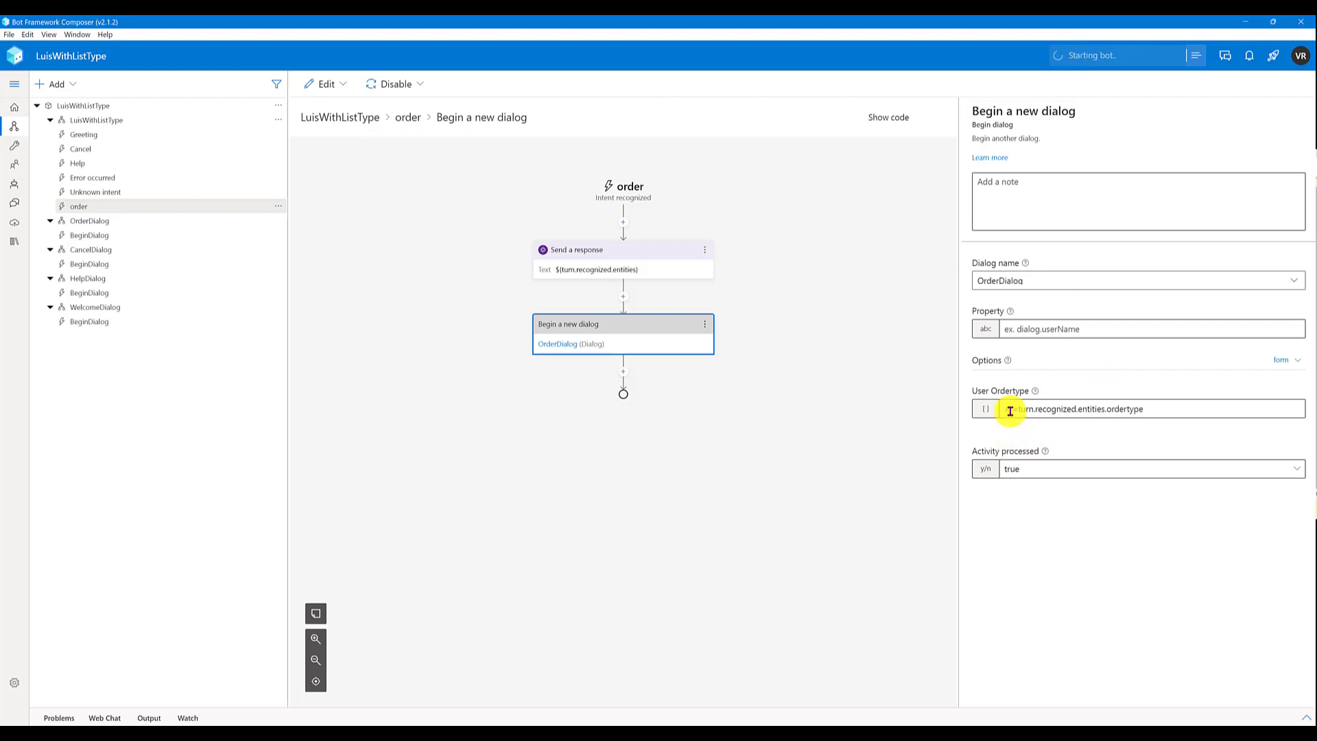
pyautogui.moveTo(1041, 451)
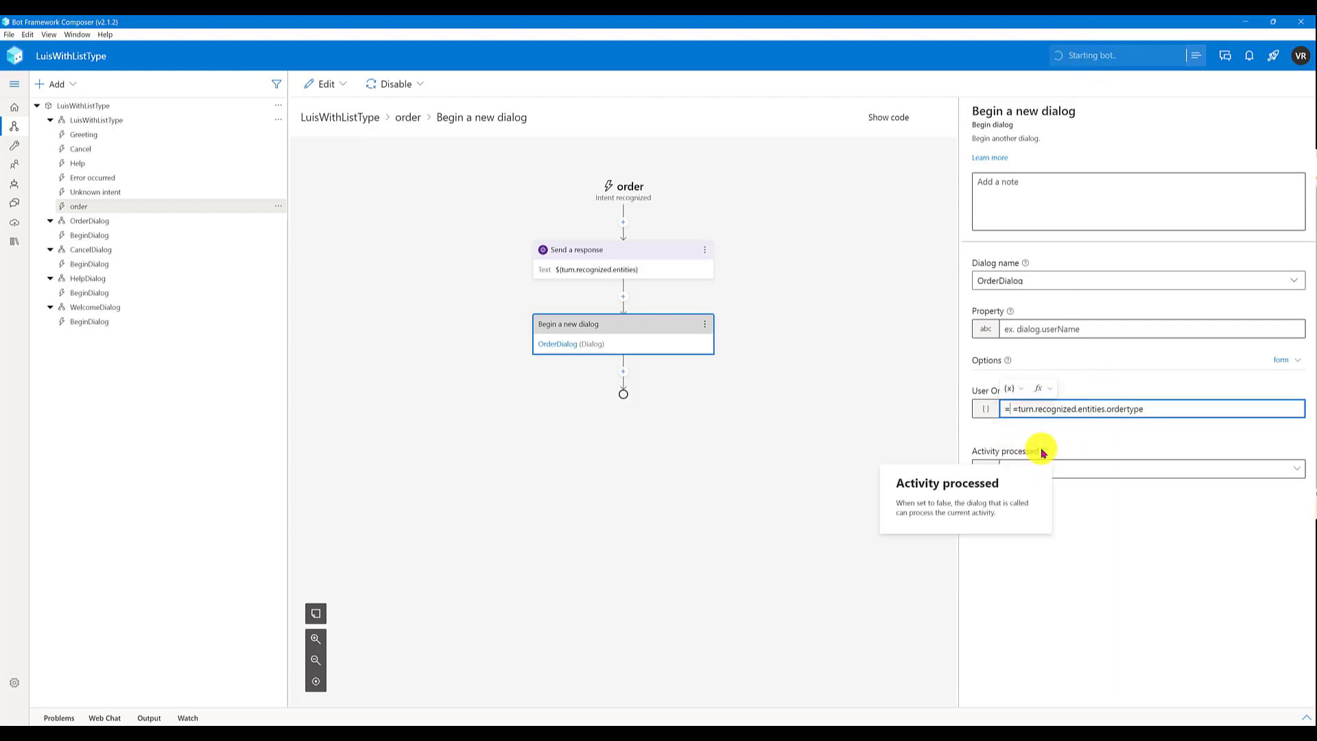
pyautogui.click(1006, 409)
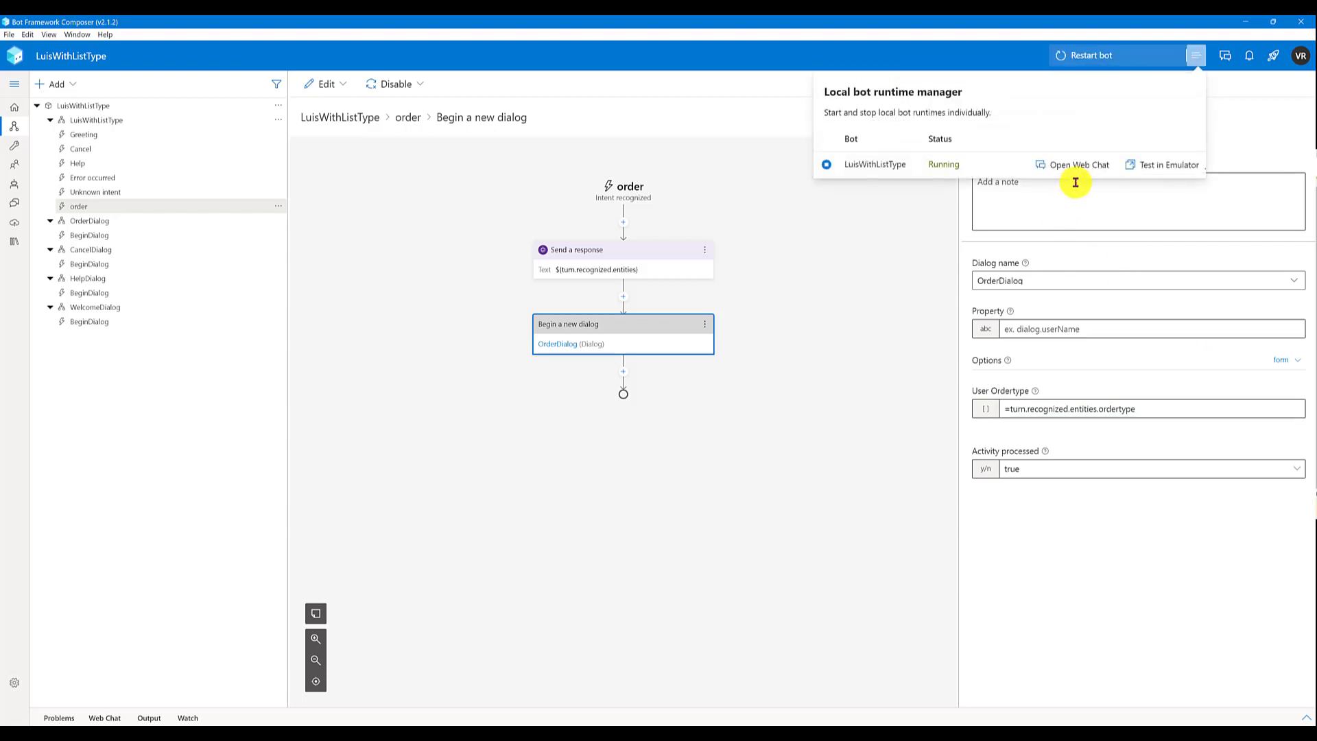
# - Test the bot in a fresh Web Chat conversation with "Need to order tee" and open OrderDialog's BeginDialog flow from its call
pyautogui.click(1075, 166)
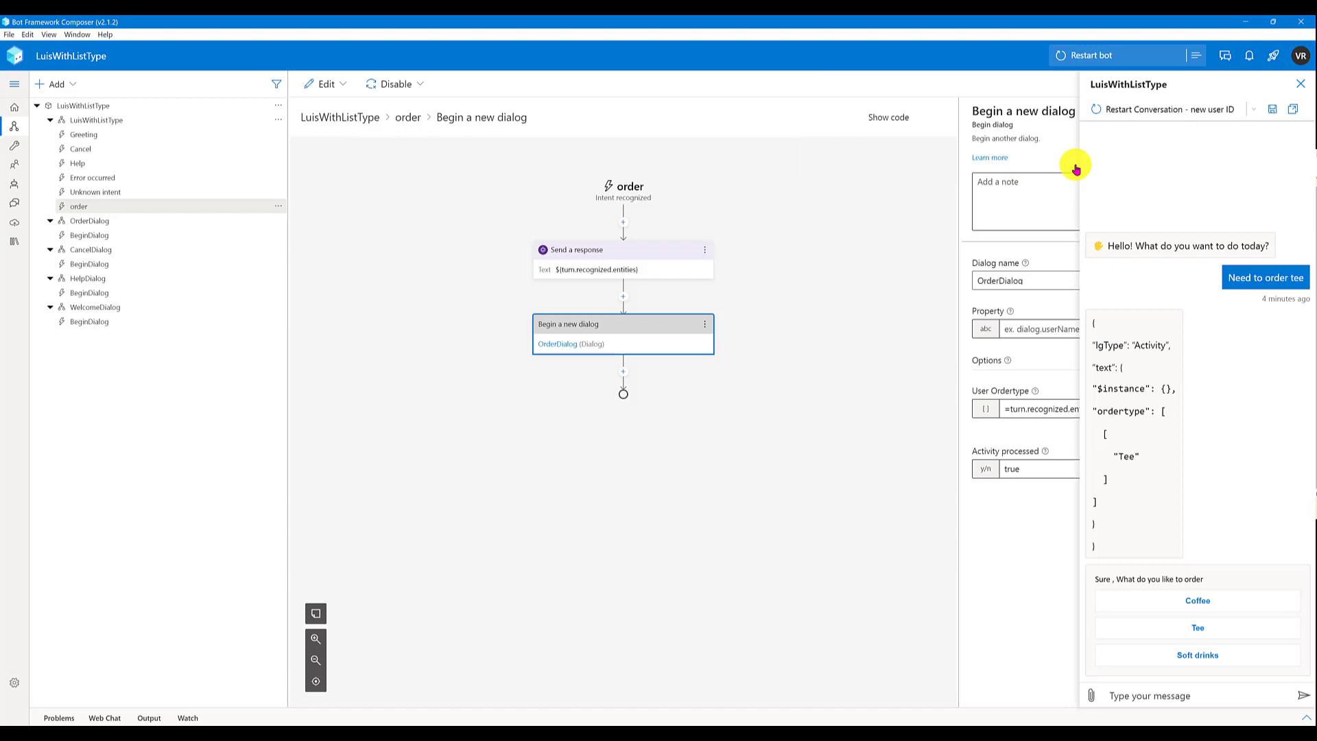
pyautogui.click(1132, 109)
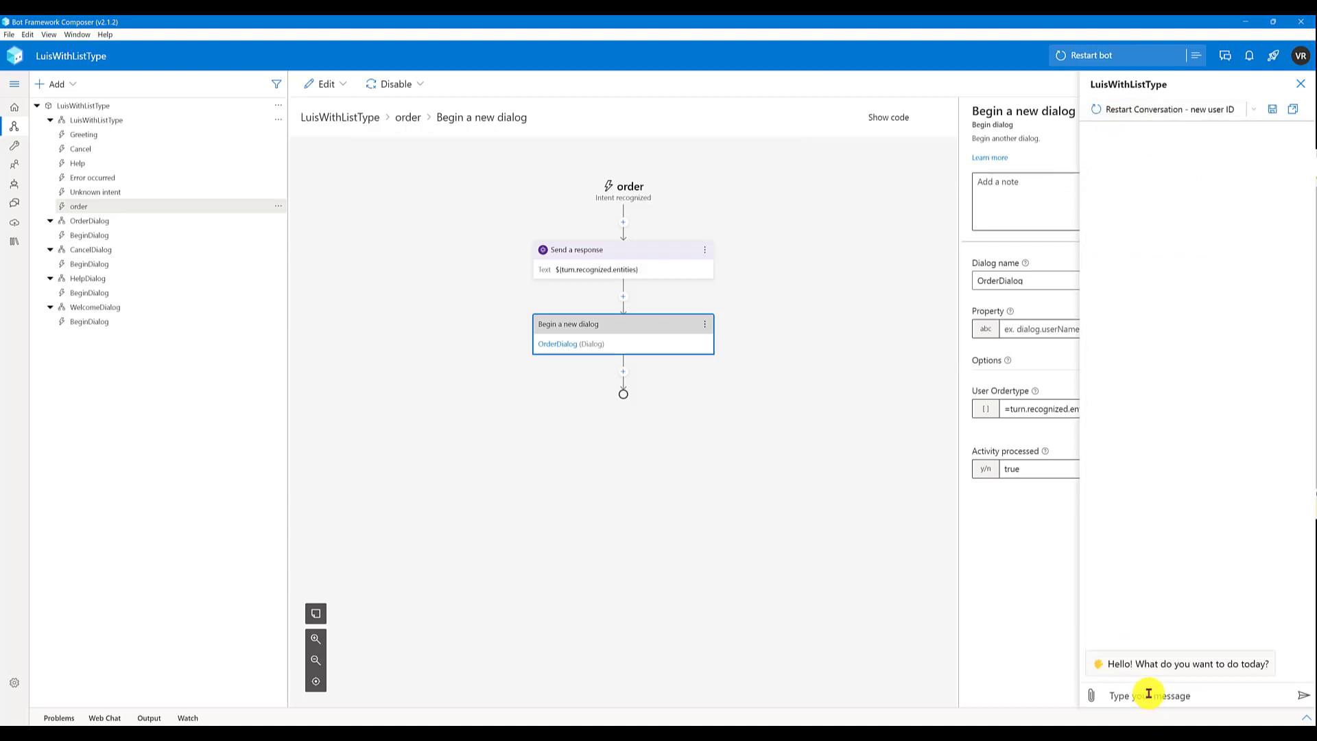
pyautogui.write('Need to order tee')
pyautogui.press('Return')
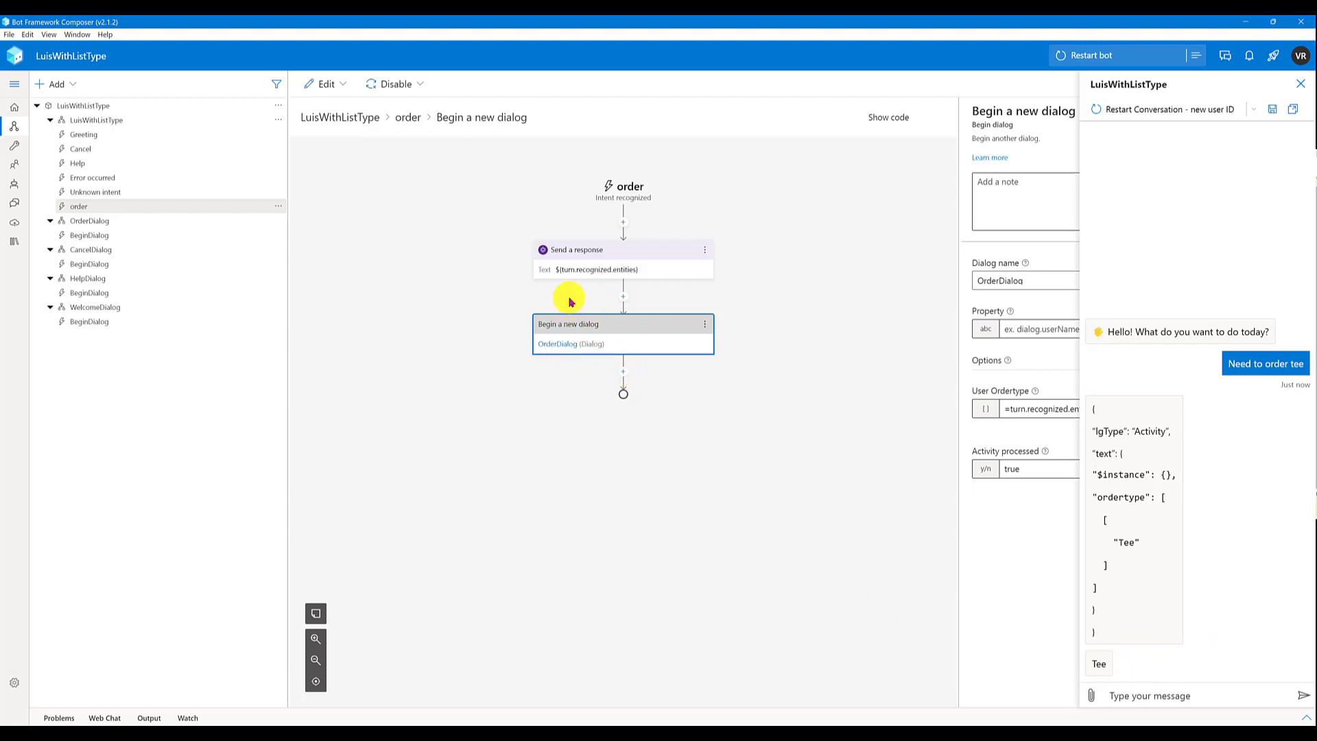
pyautogui.click(552, 346)
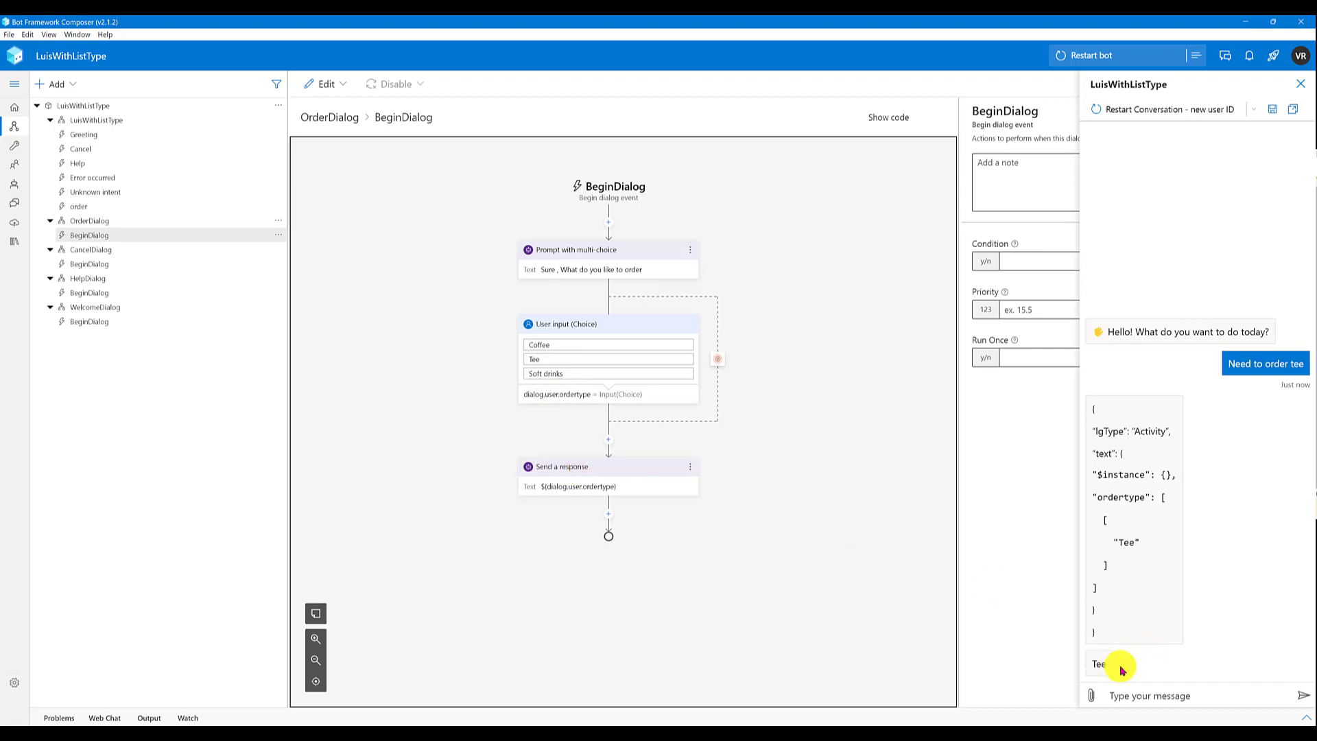
# - Restart the Web Chat conversation, send "Whats special drink today" and answer the drink prompt with Soft drinks
pyautogui.click(1178, 109)
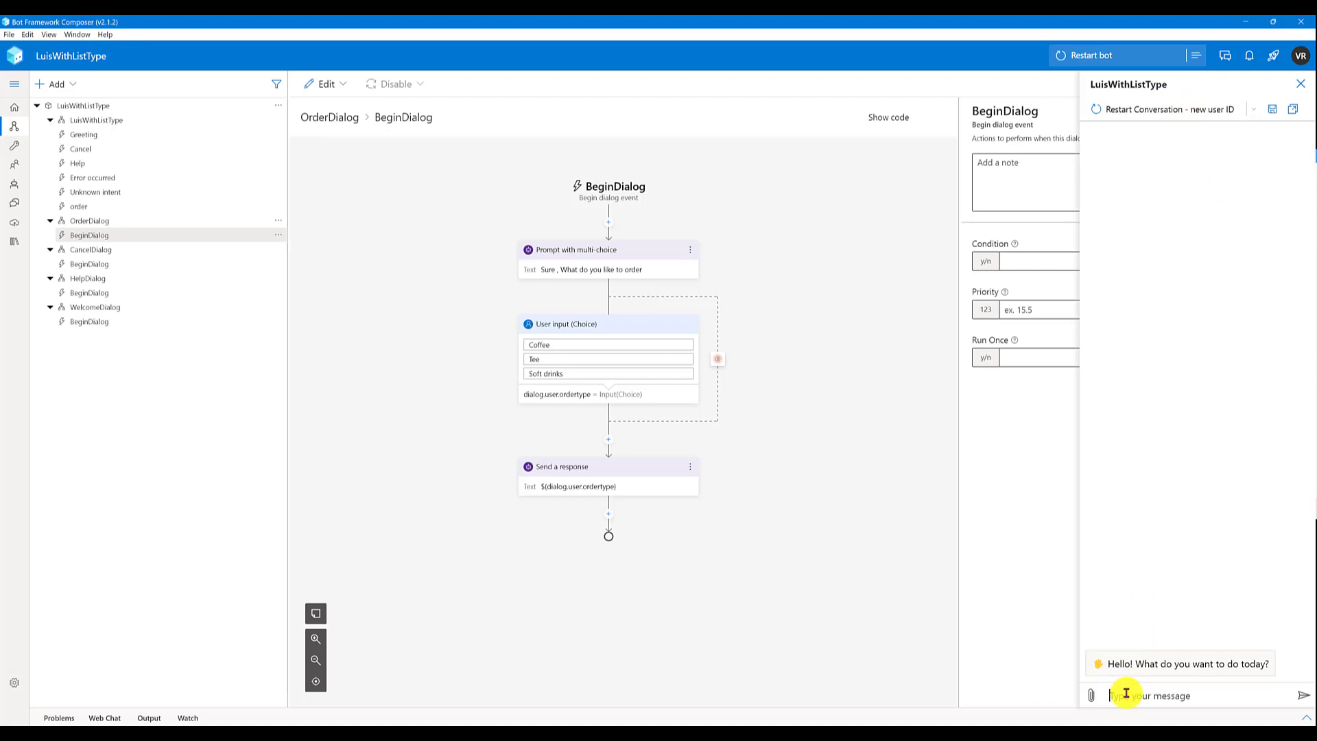
pyautogui.write("What's special drink today")
pyautogui.press('Return')
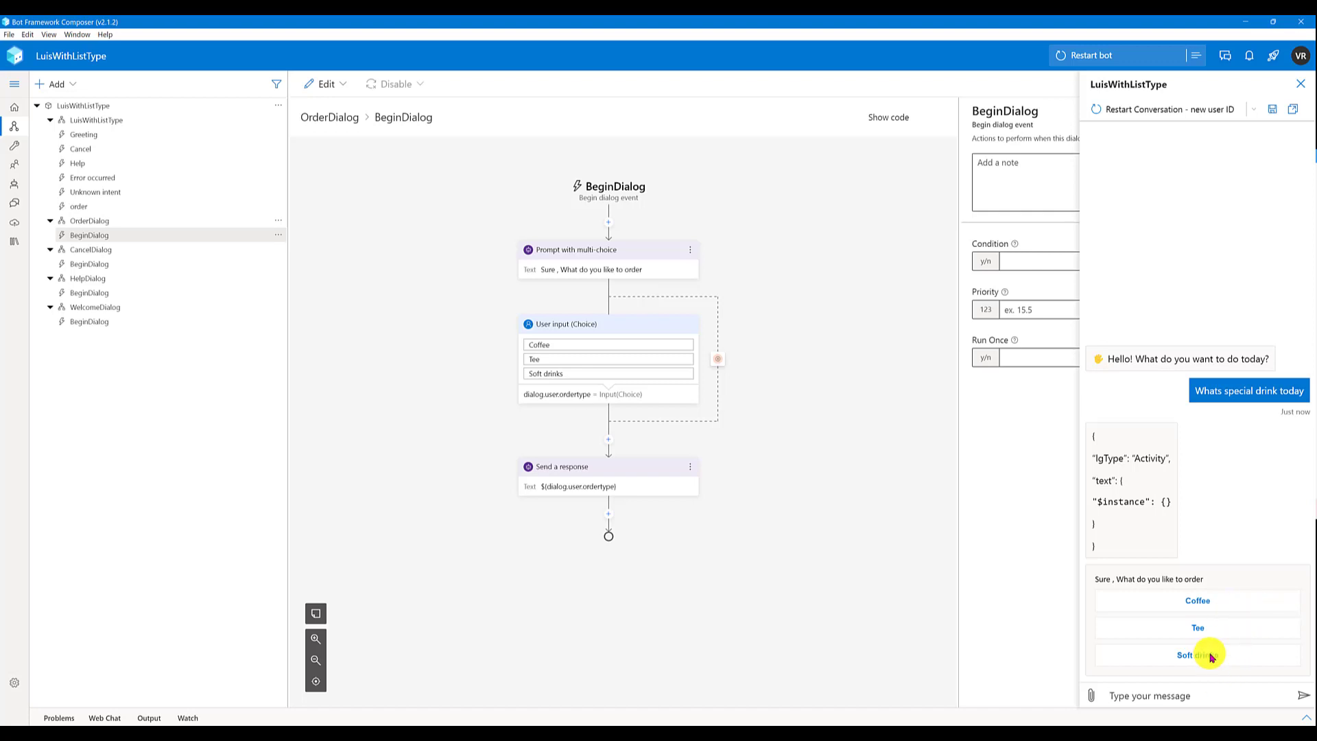
pyautogui.click(1218, 607)
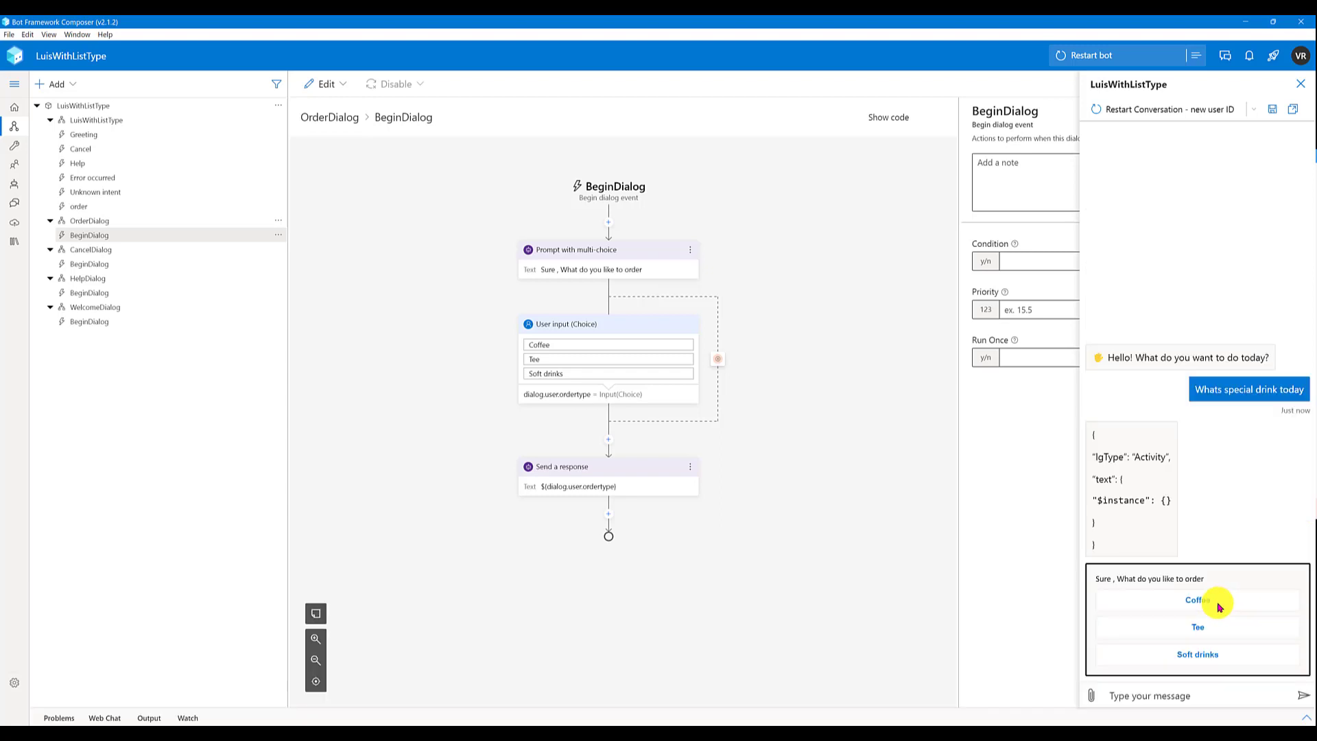
pyautogui.click(1199, 653)
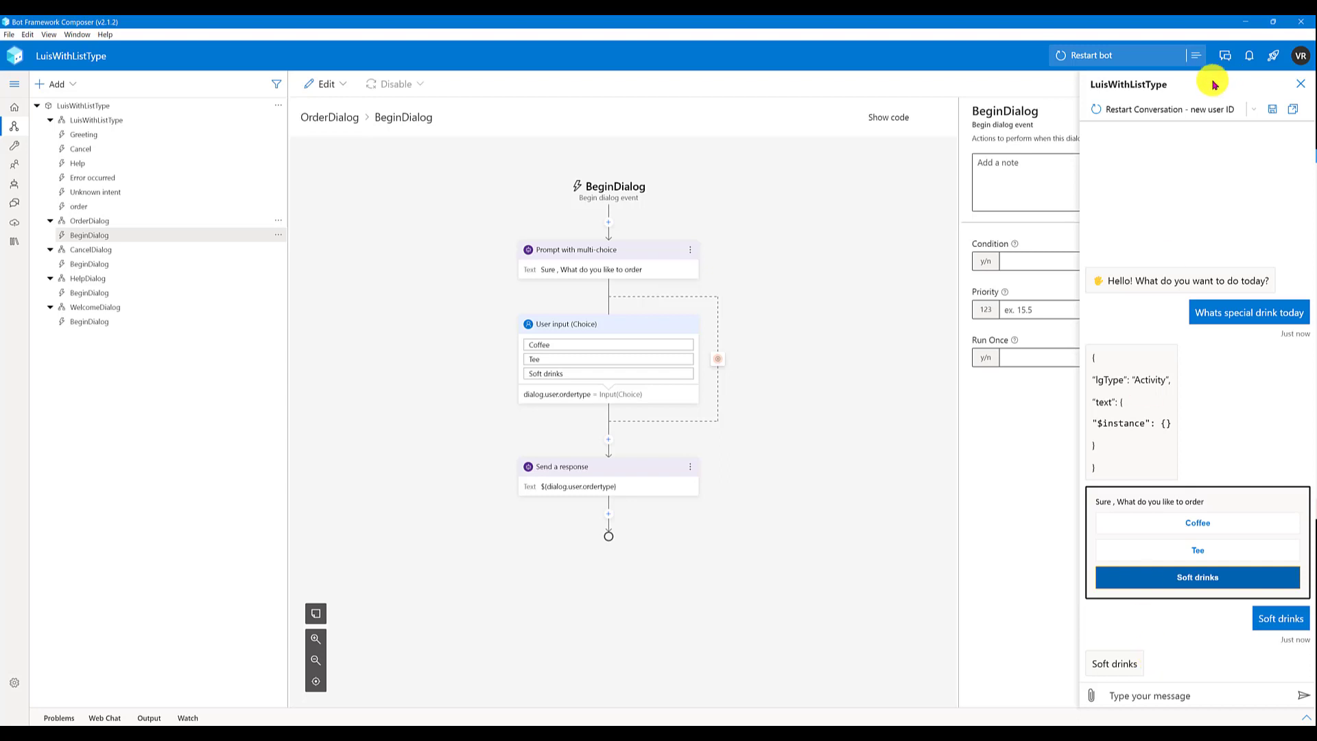
# - Start another fresh Web Chat conversation and send the message "Need to order coffee and tea"
pyautogui.click(1183, 112)
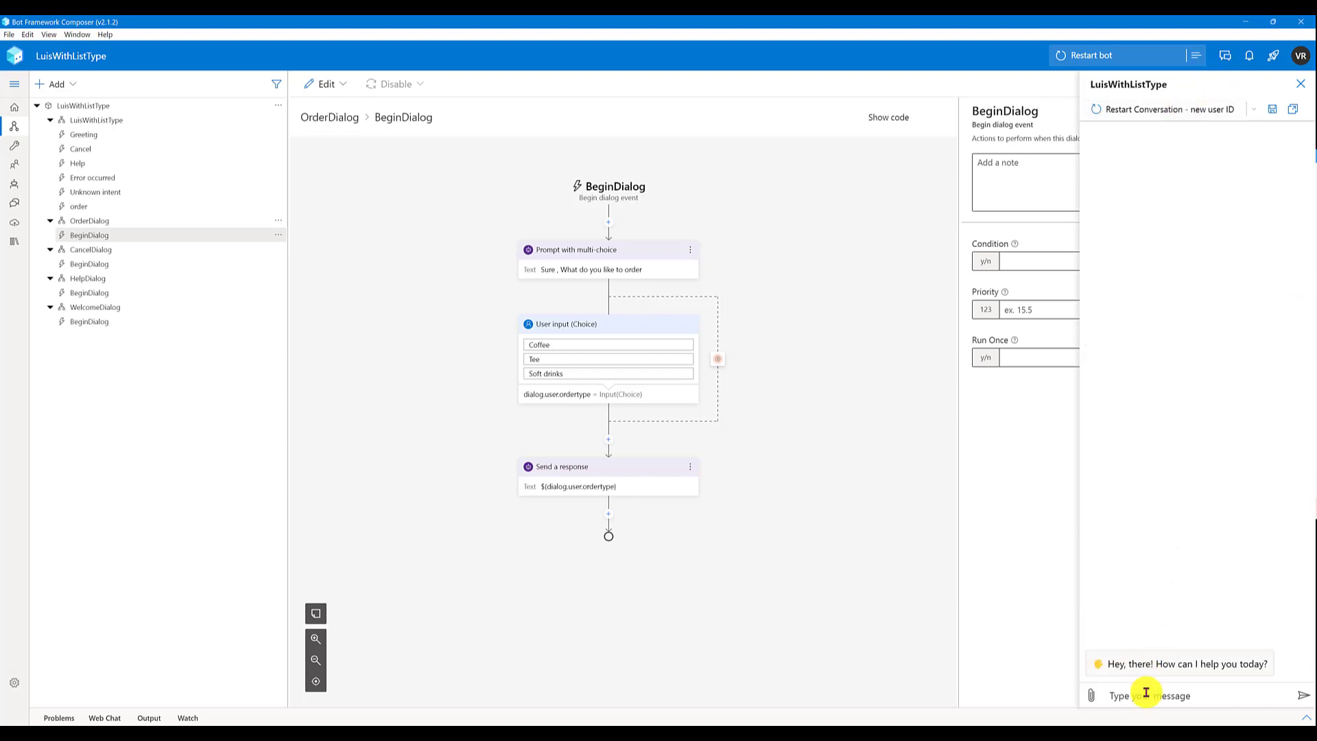
pyautogui.click(1166, 704)
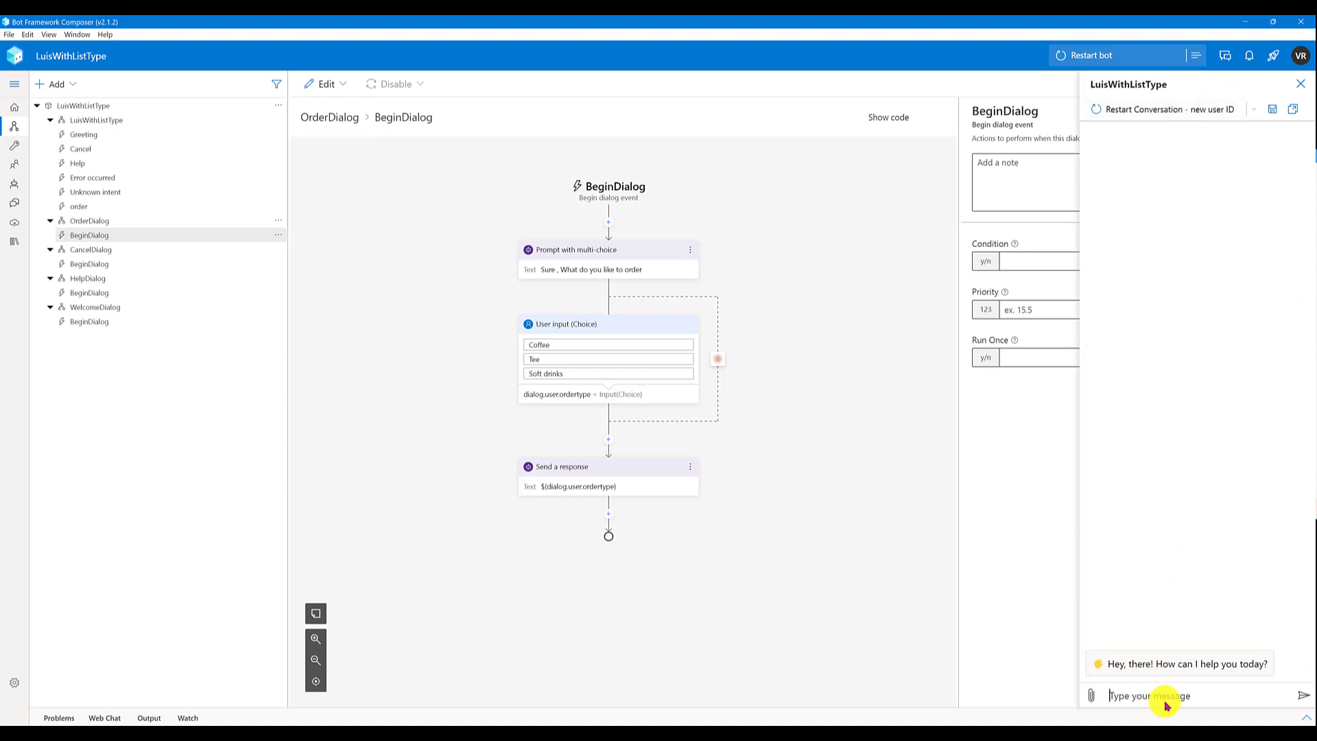
pyautogui.write('Need to order cofee')
pyautogui.press('BackSpace')
pyautogui.press('BackSpace')
pyautogui.write('fee and tea')
pyautogui.press('Return')
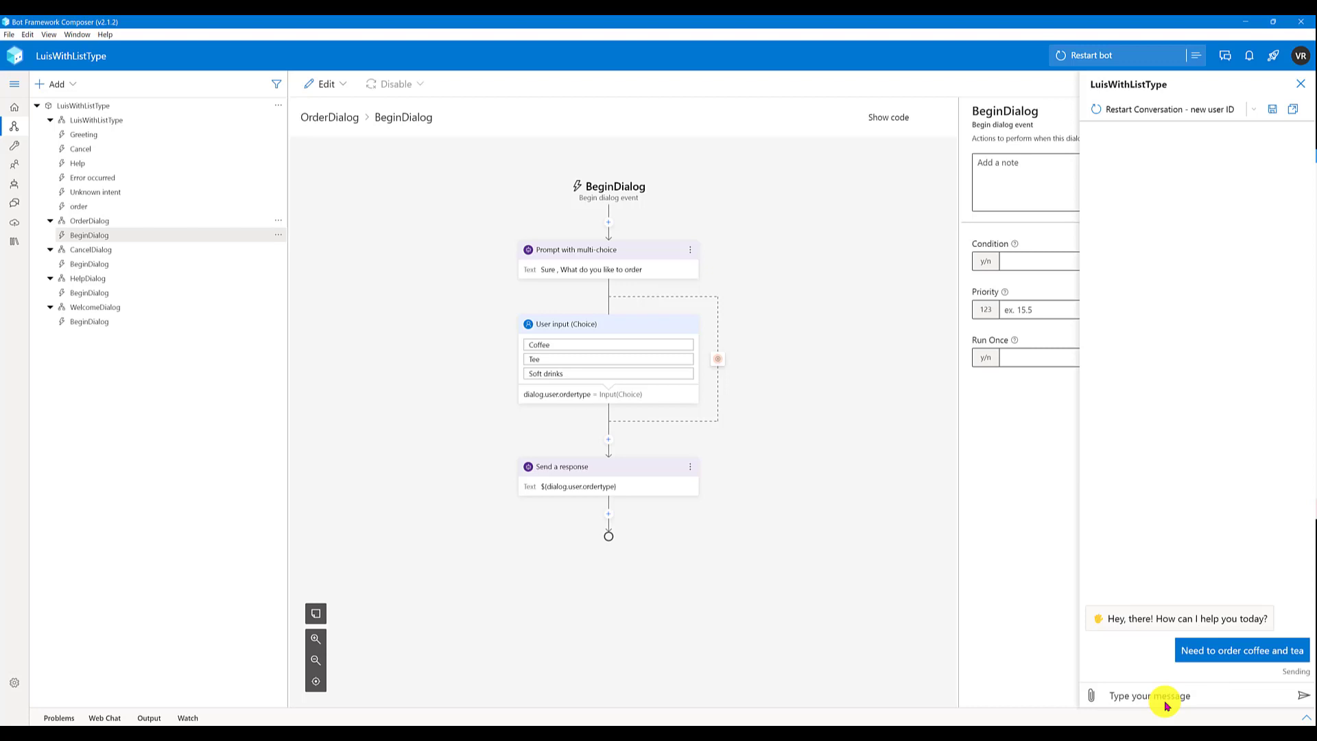